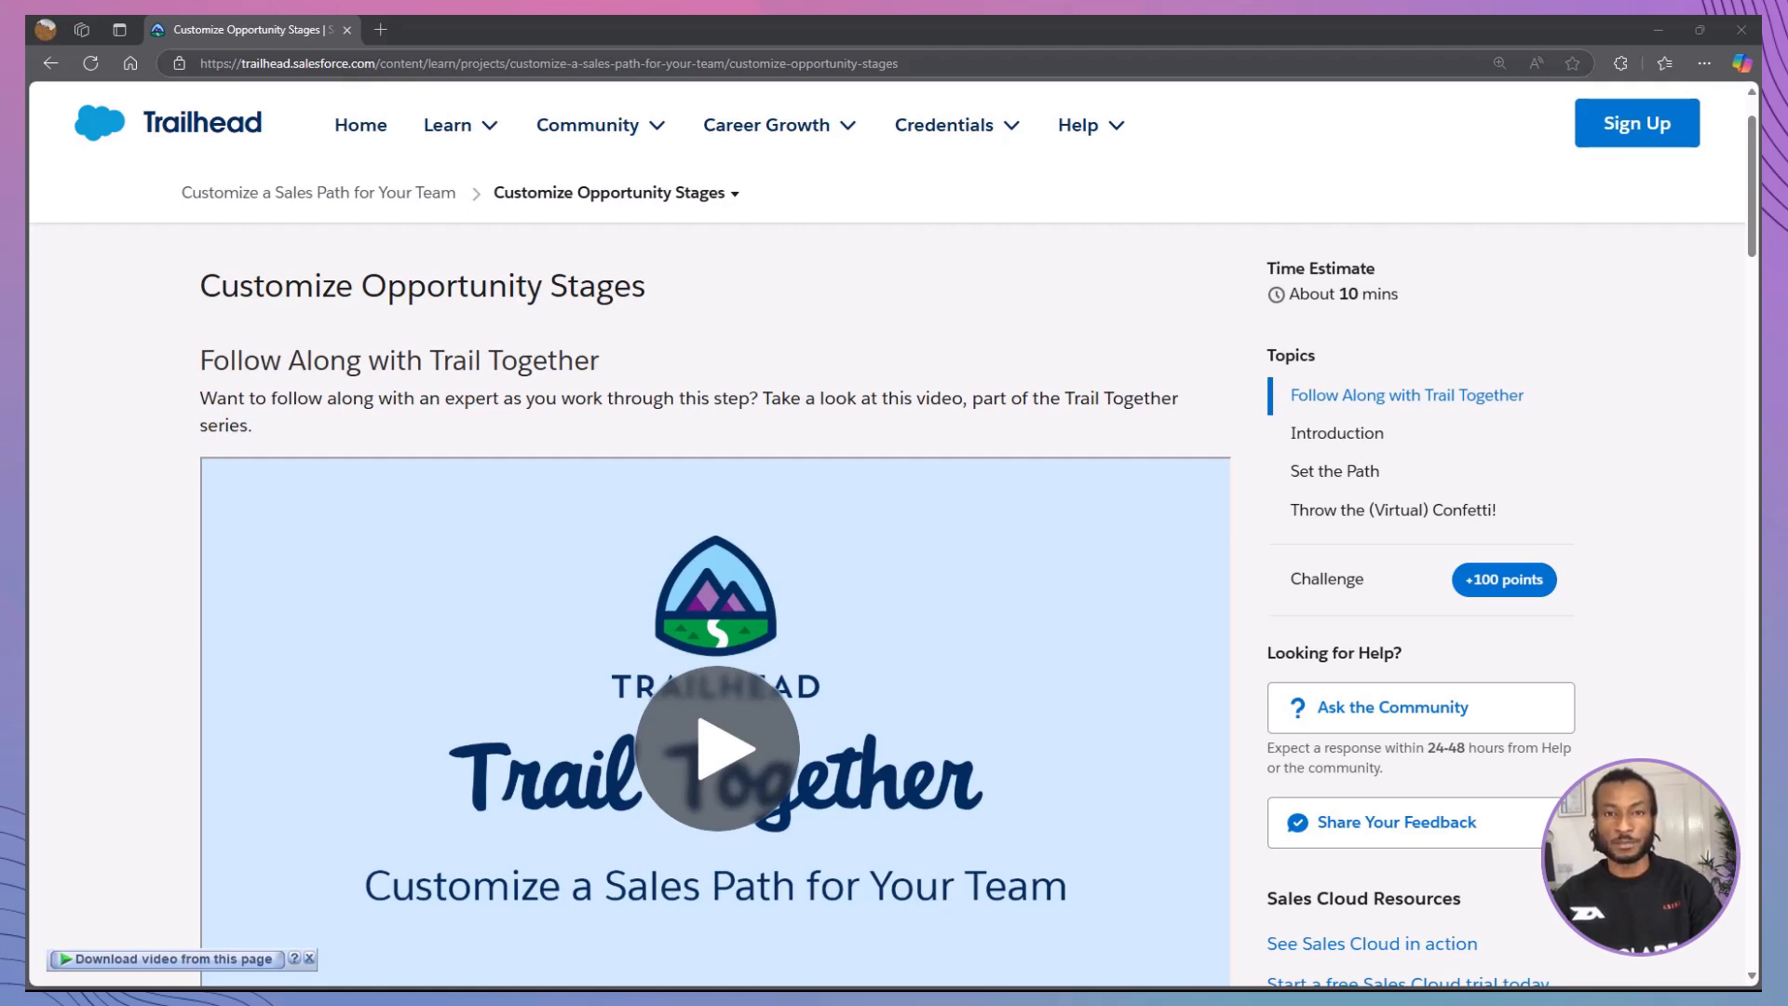
scroll(715, 605, "down", 7)
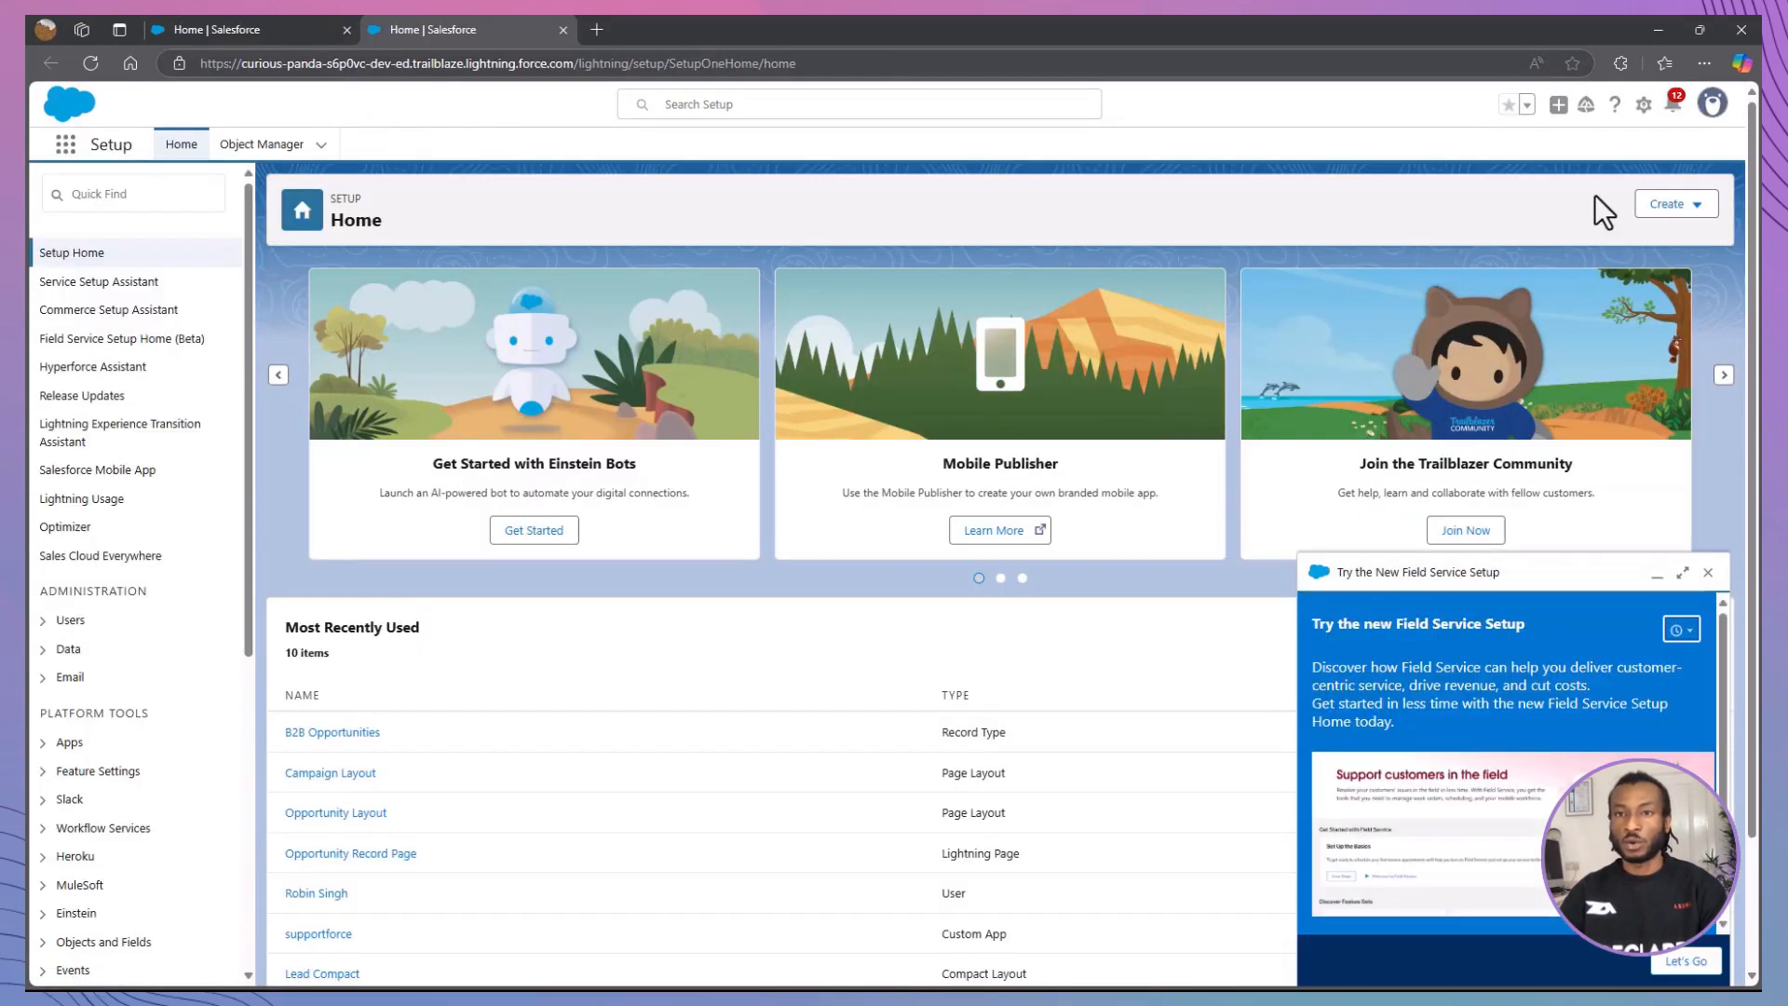
Step: Dismiss the Field Service Setup prompt, then search Setup for "Path" and open Path Settings
left_click(1708, 572)
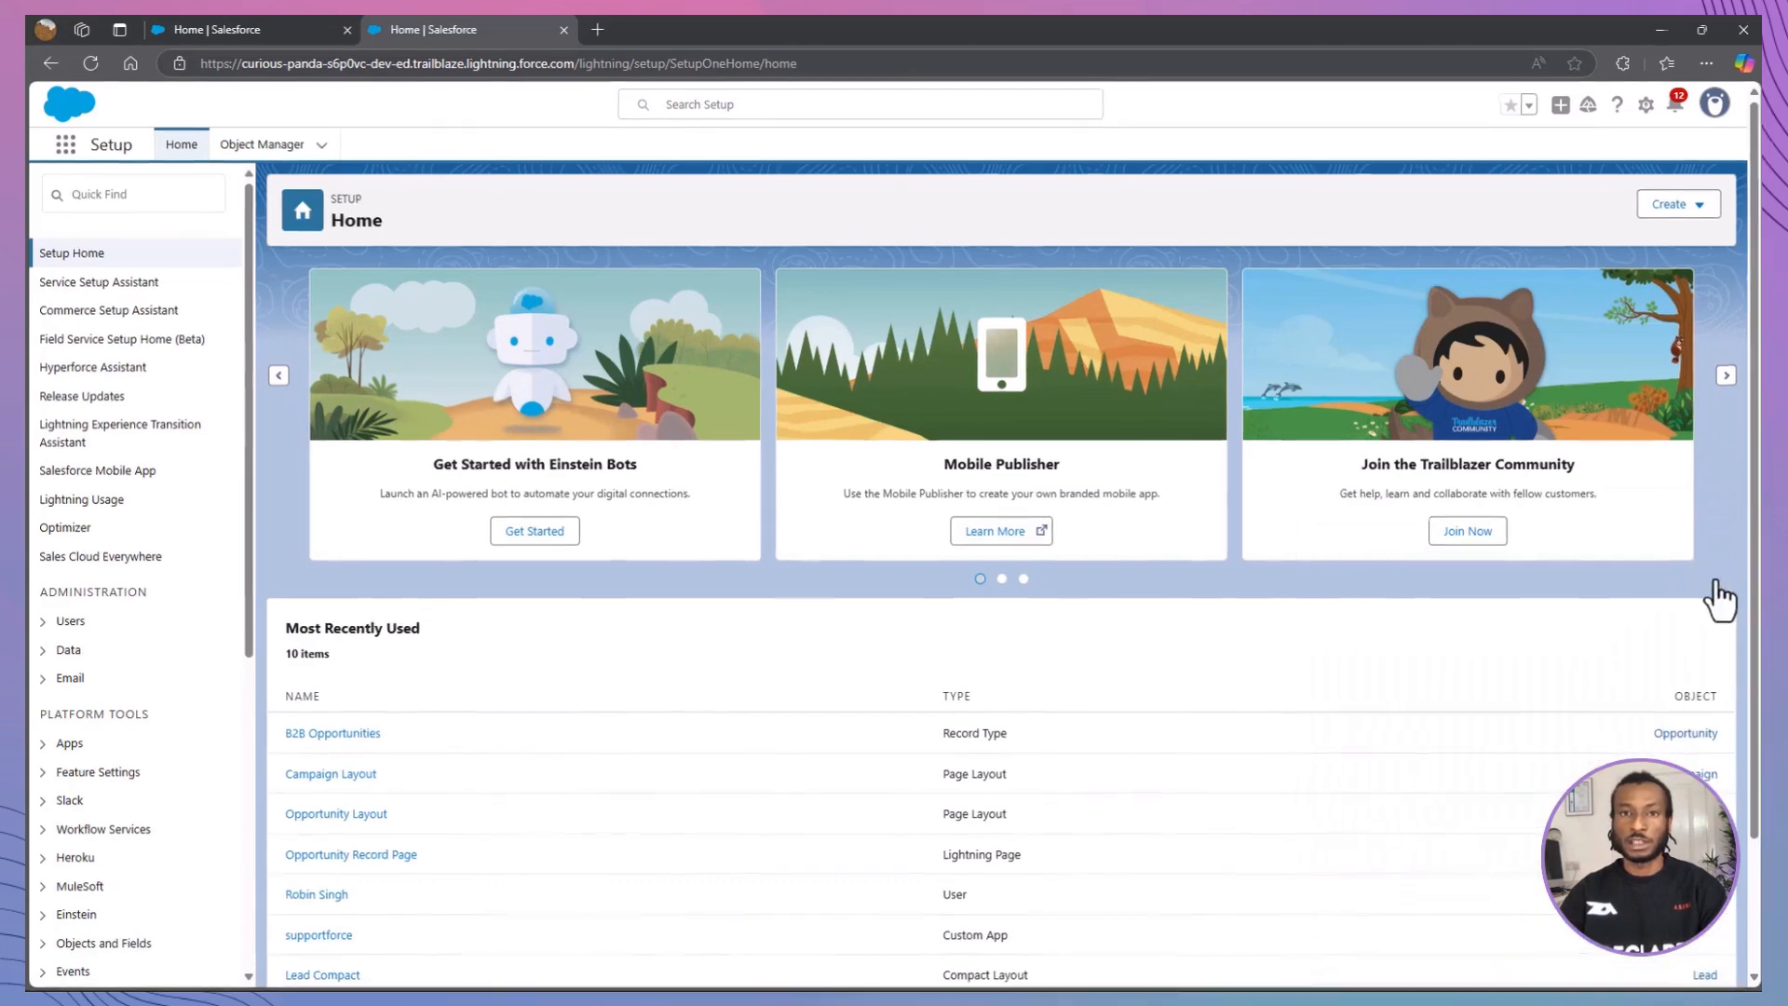
left_click(123, 196)
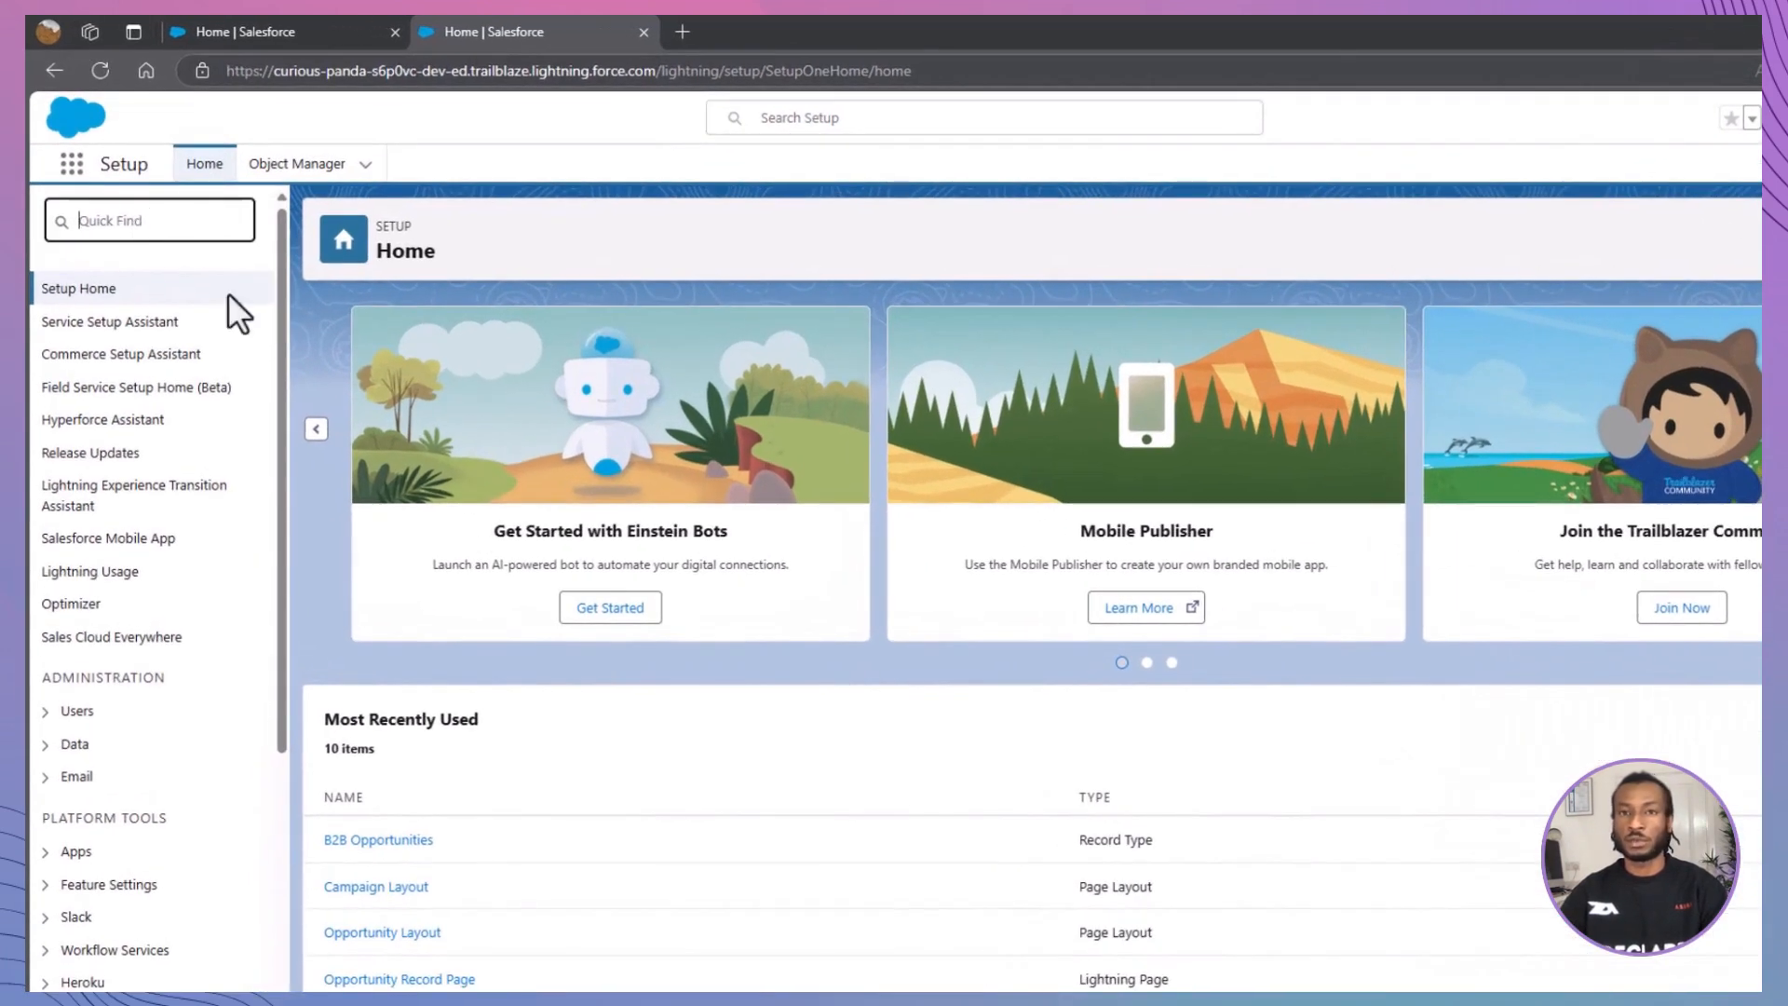
type("Path")
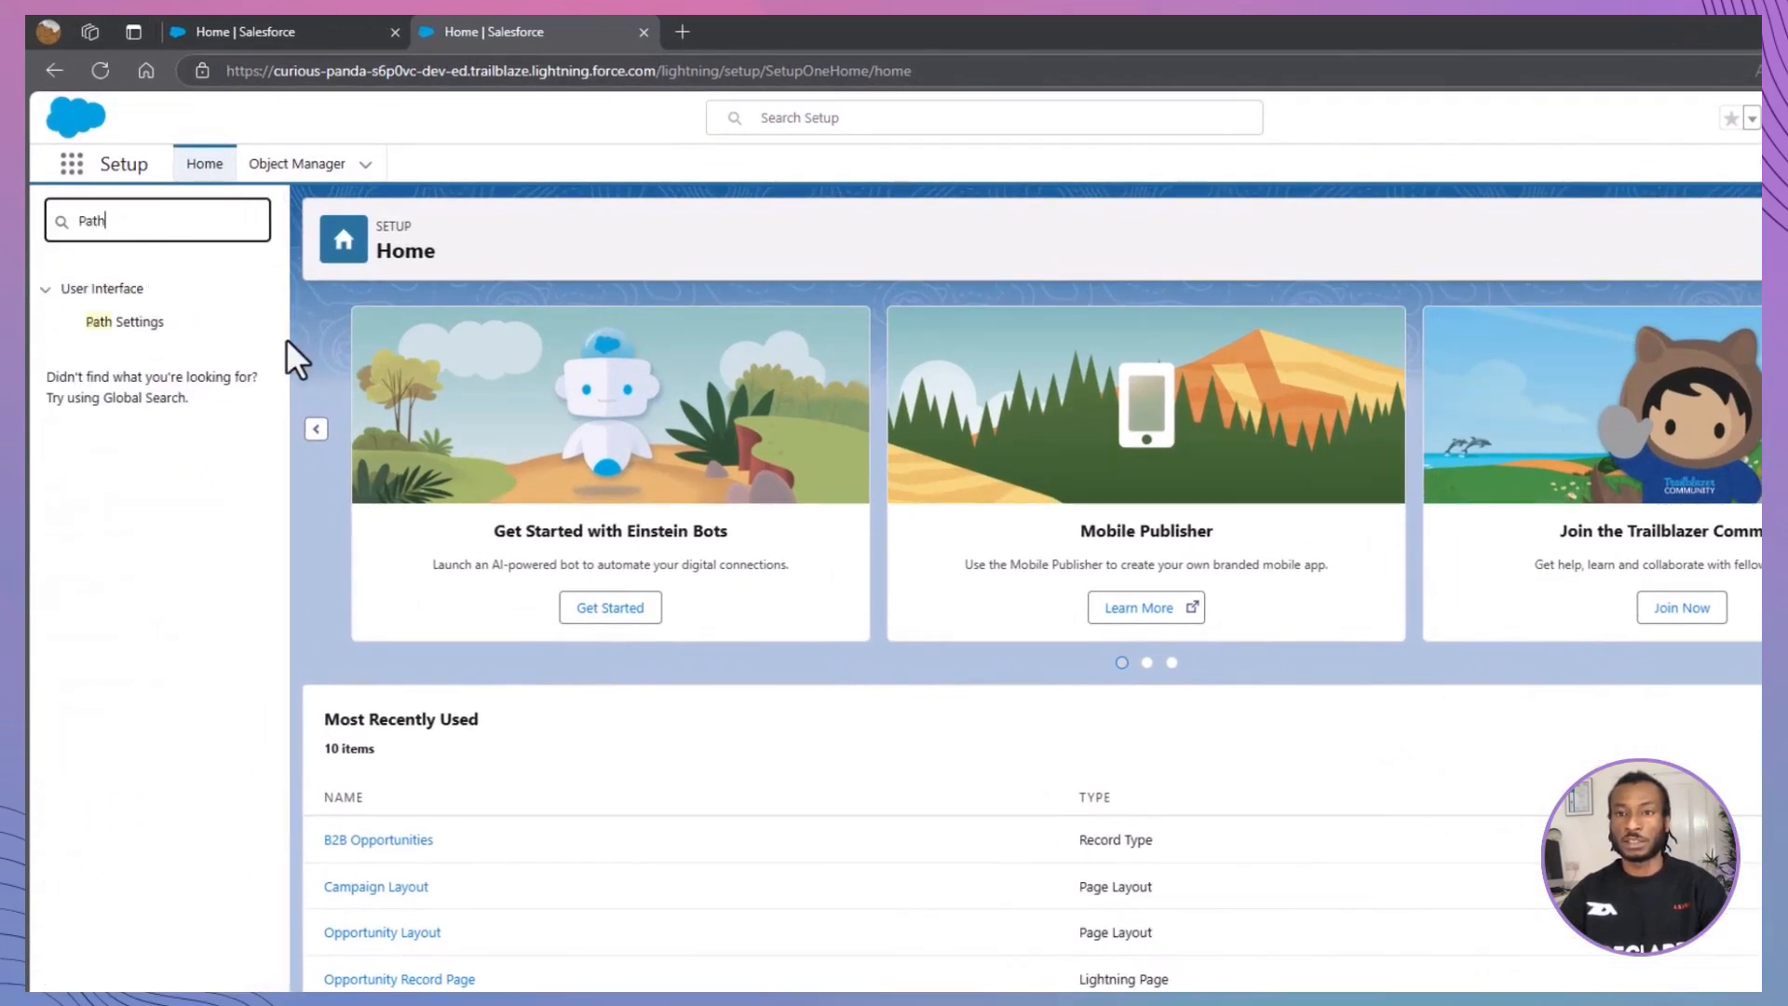
left_click(101, 323)
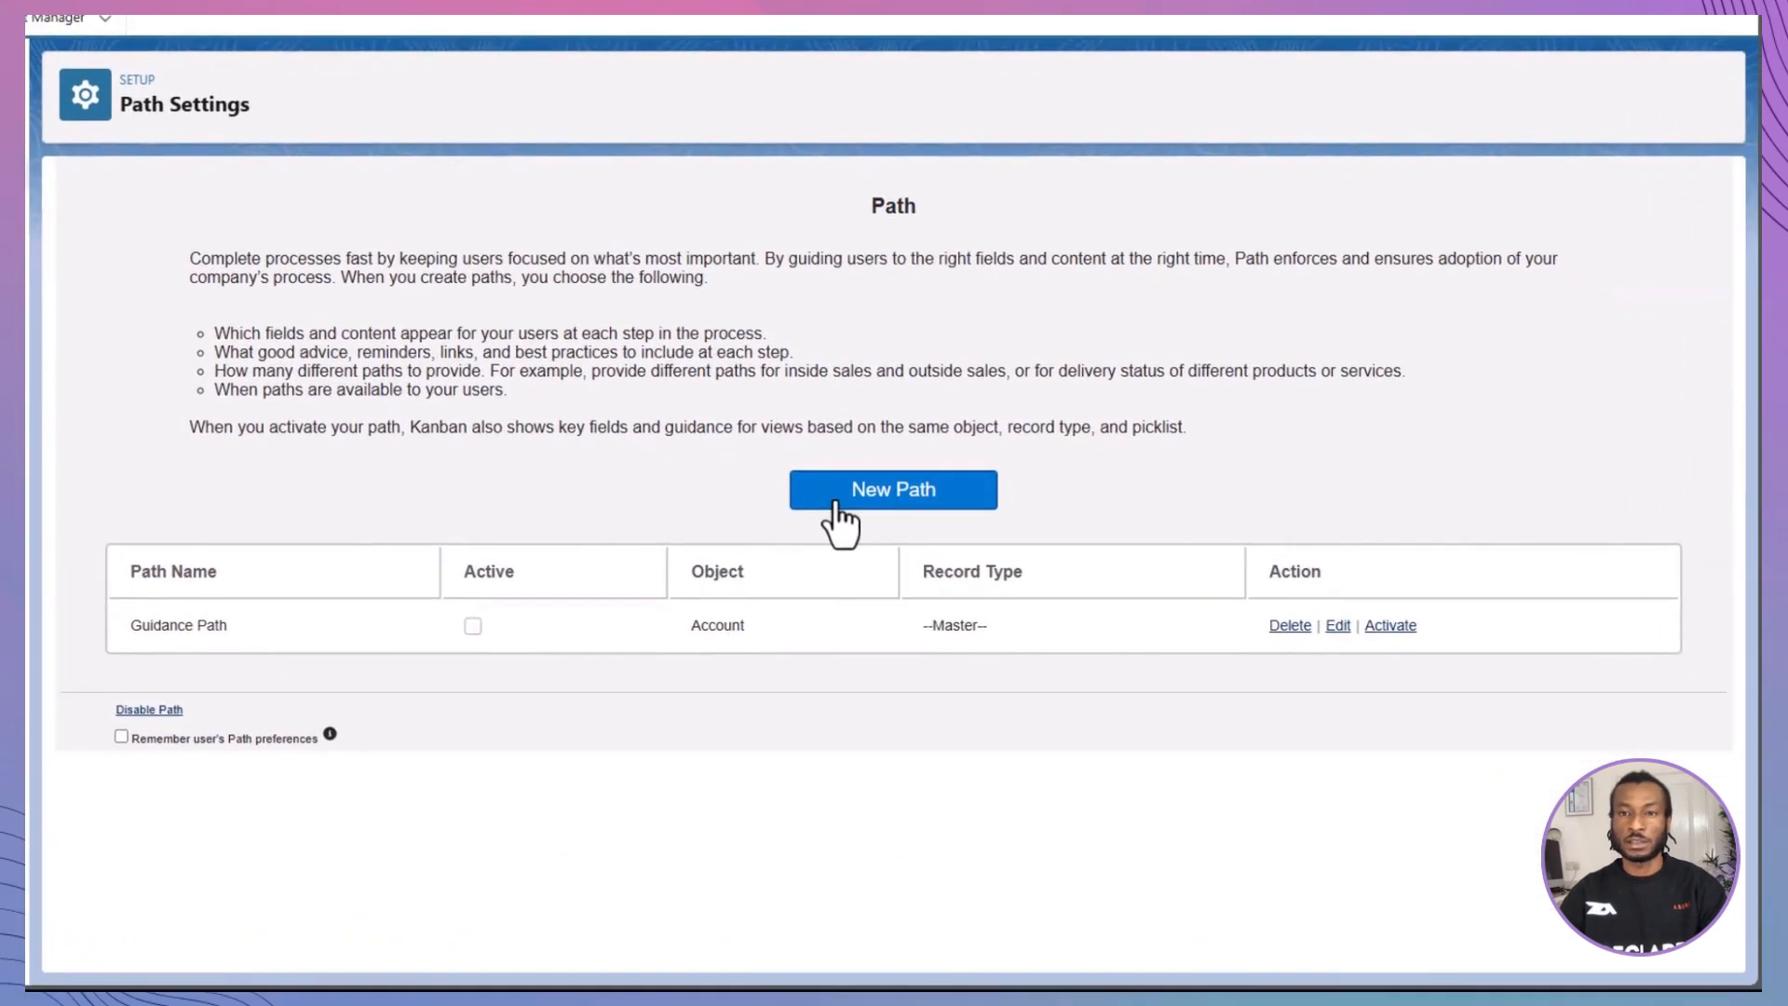
Step: Create a new path named "North America Sales Path" with the API reference name North_America_Sales_Path
left_click(836, 507)
type("N")
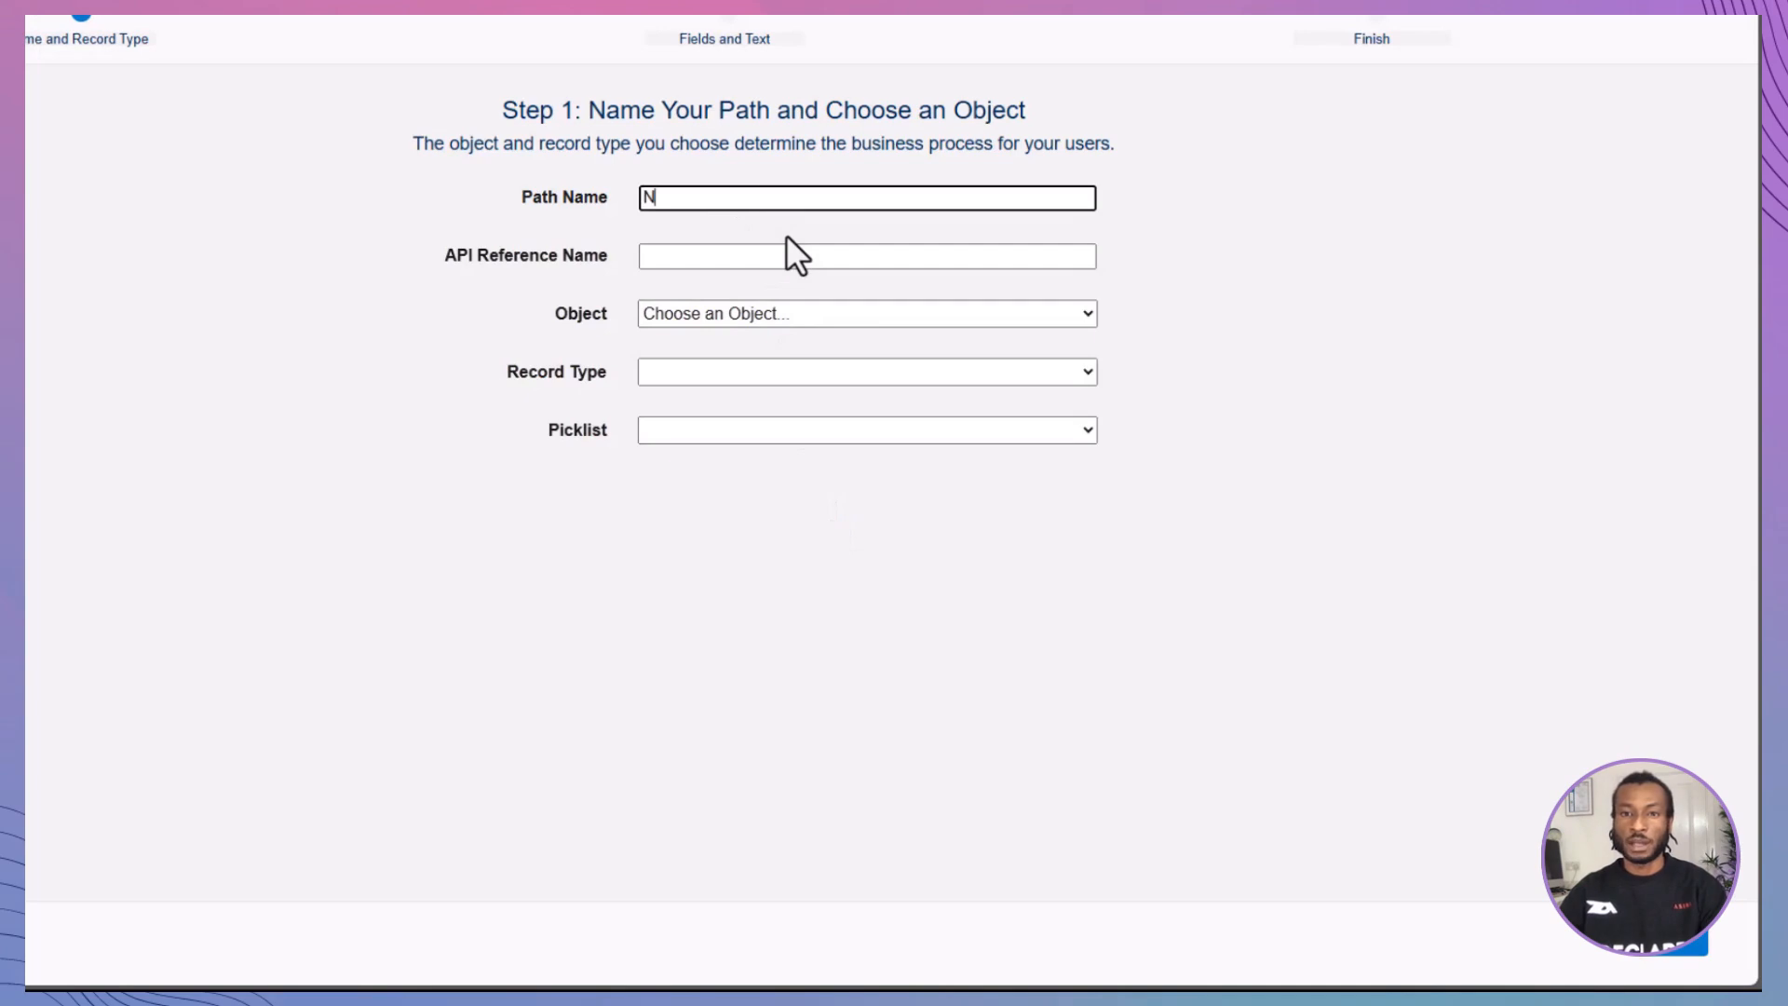
type("orth Ame")
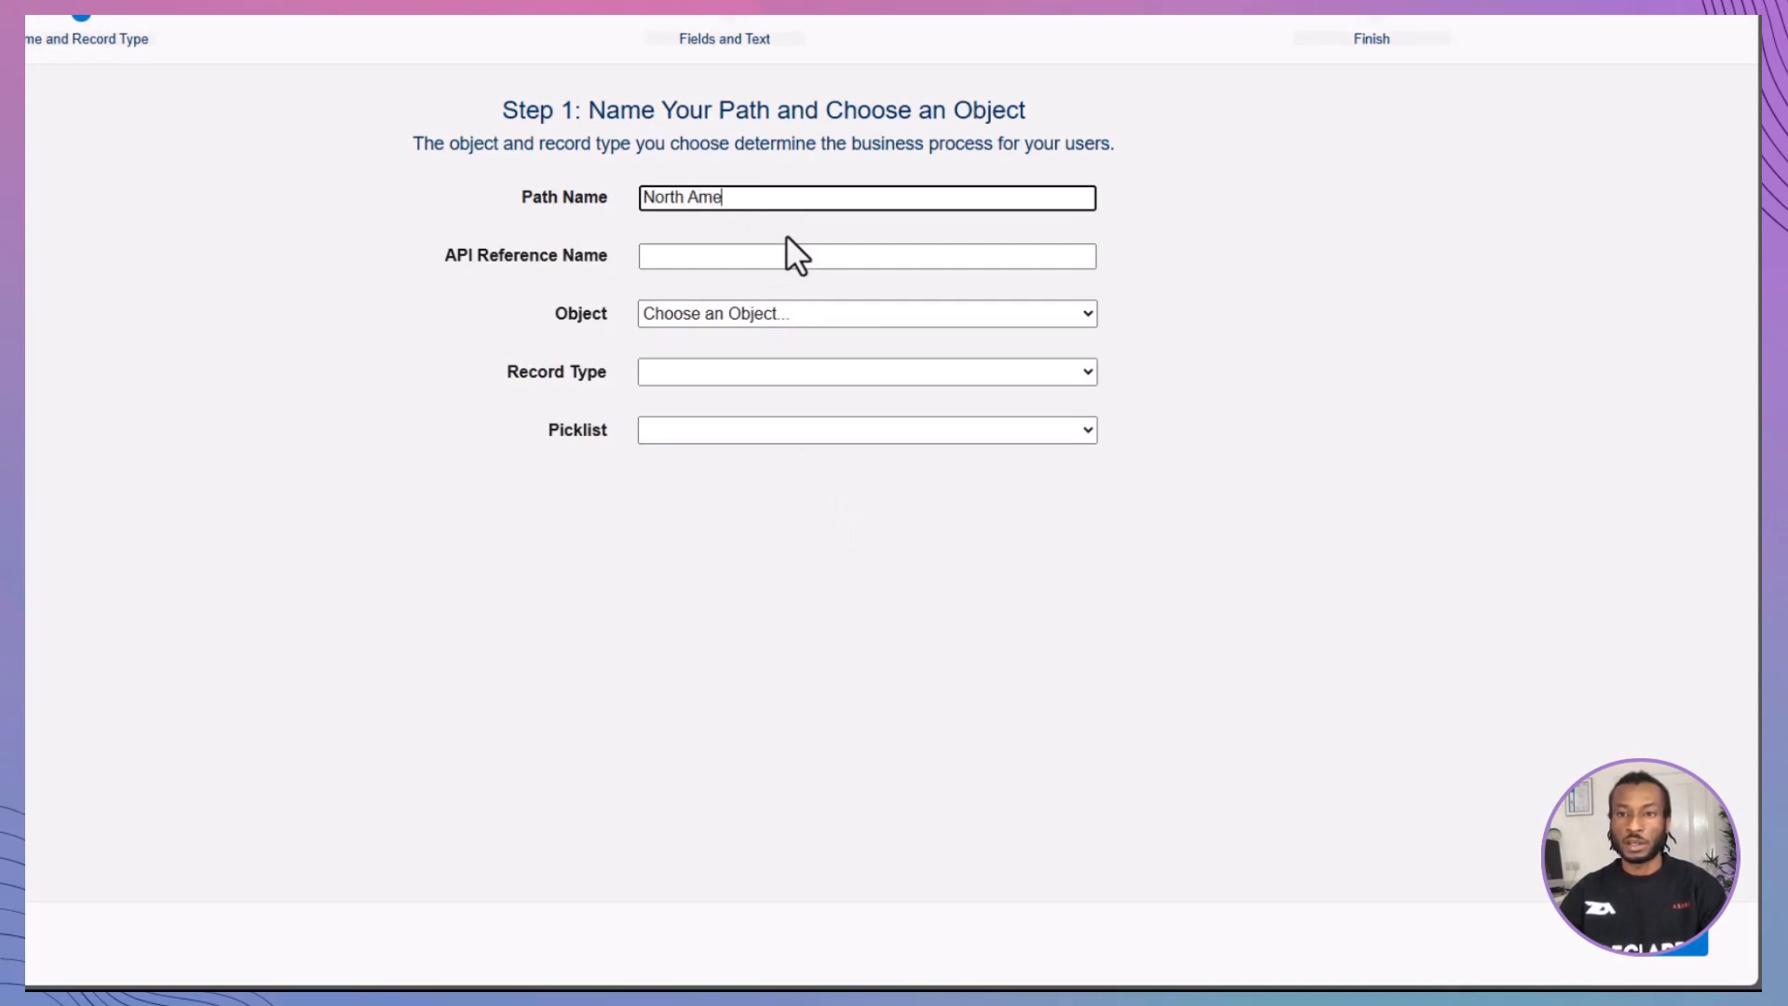
type("rica Sales Path")
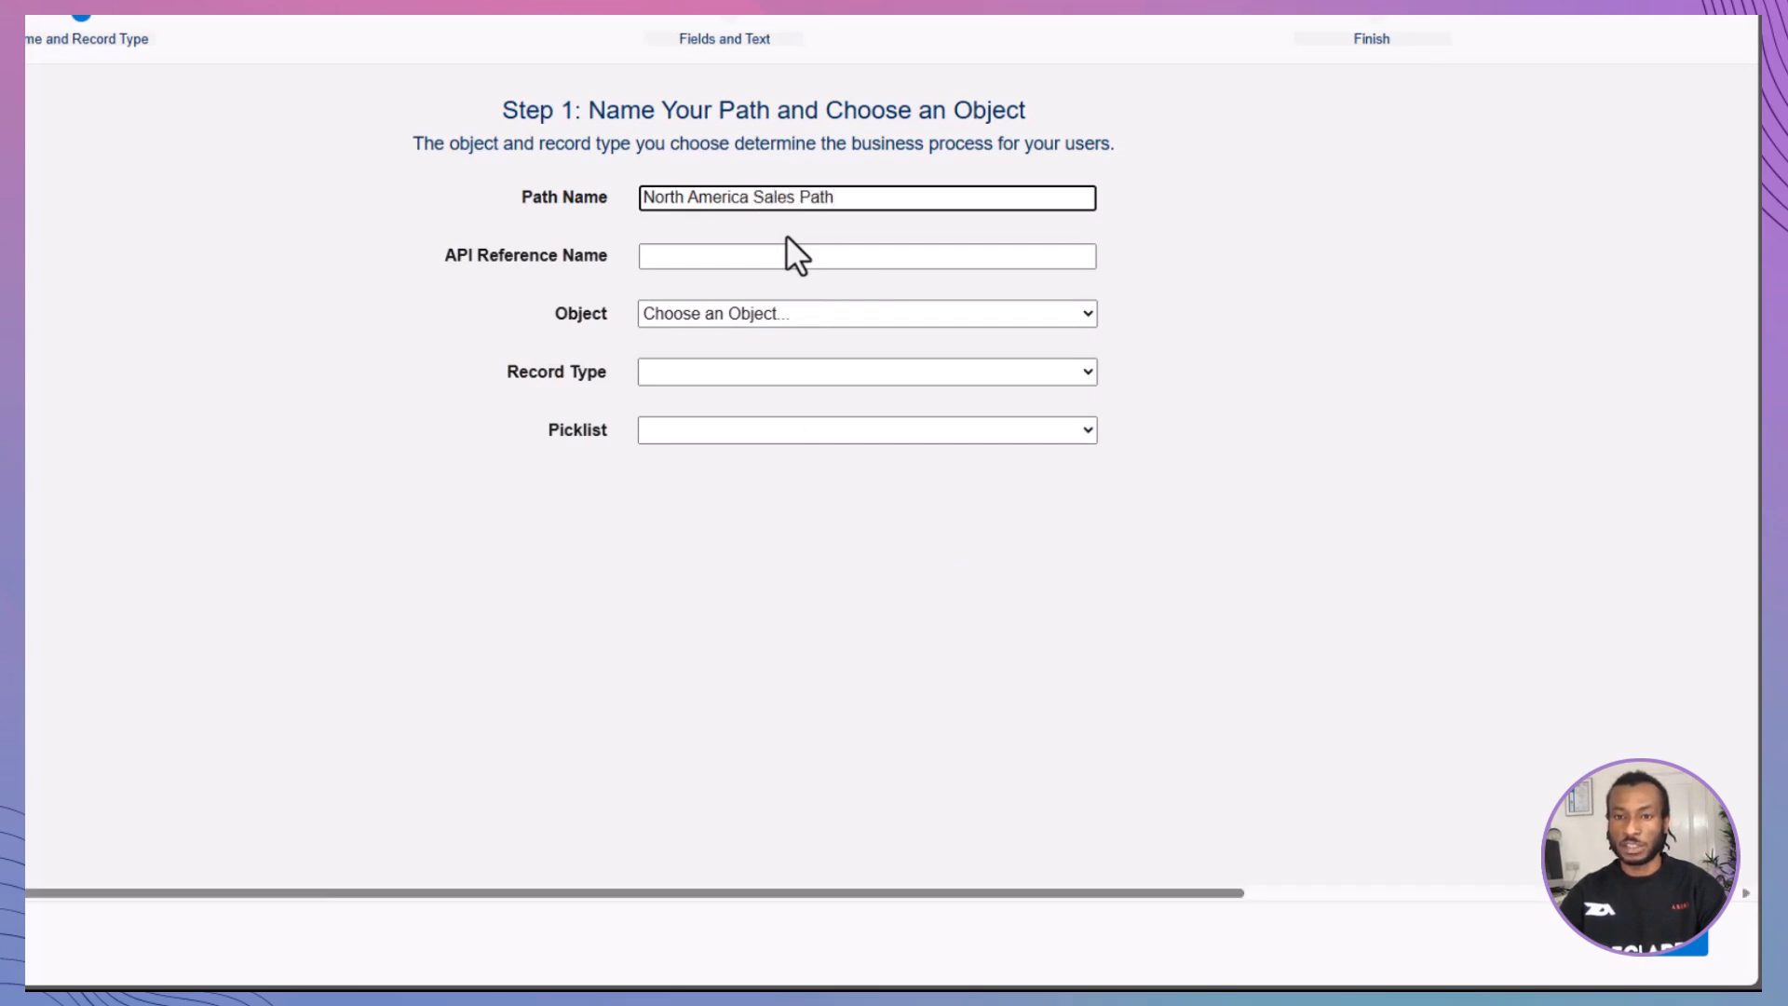
key("Tab")
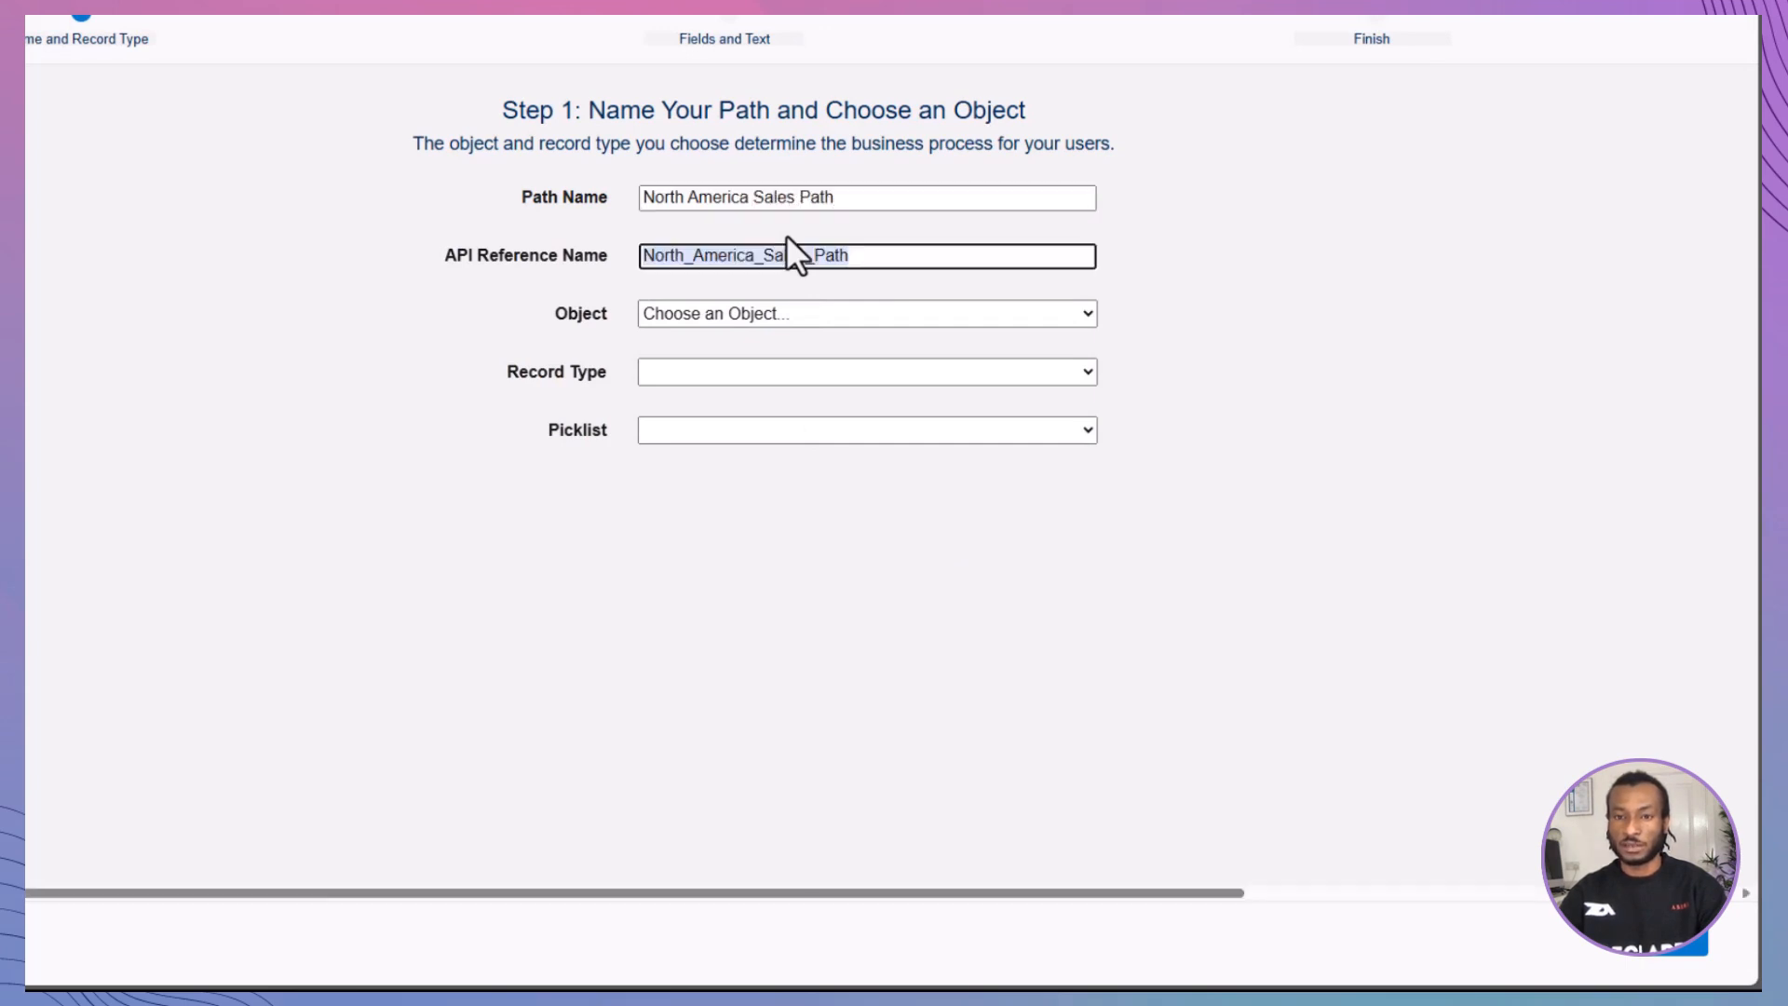
Step: Set the path's object to Opportunity, record type to B2B Opportunities and picklist to Stage, and continue to the fields and guidance setup
left_click(797, 311)
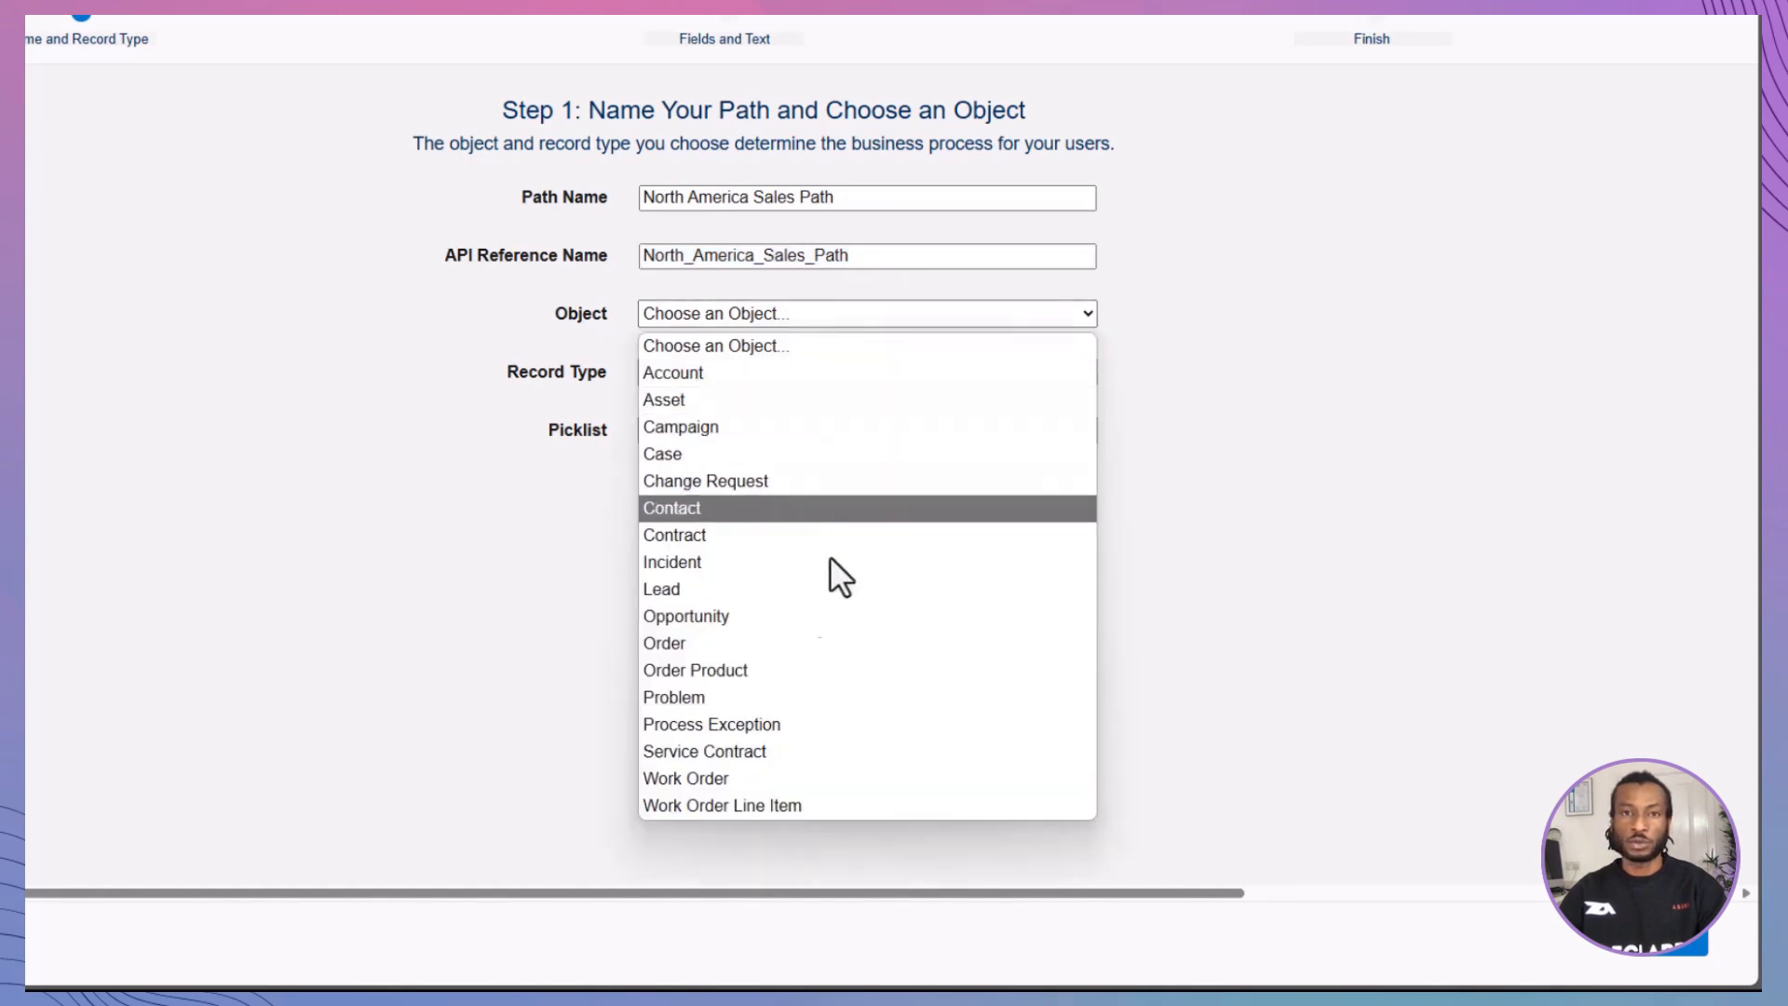
left_click(820, 615)
left_click(763, 374)
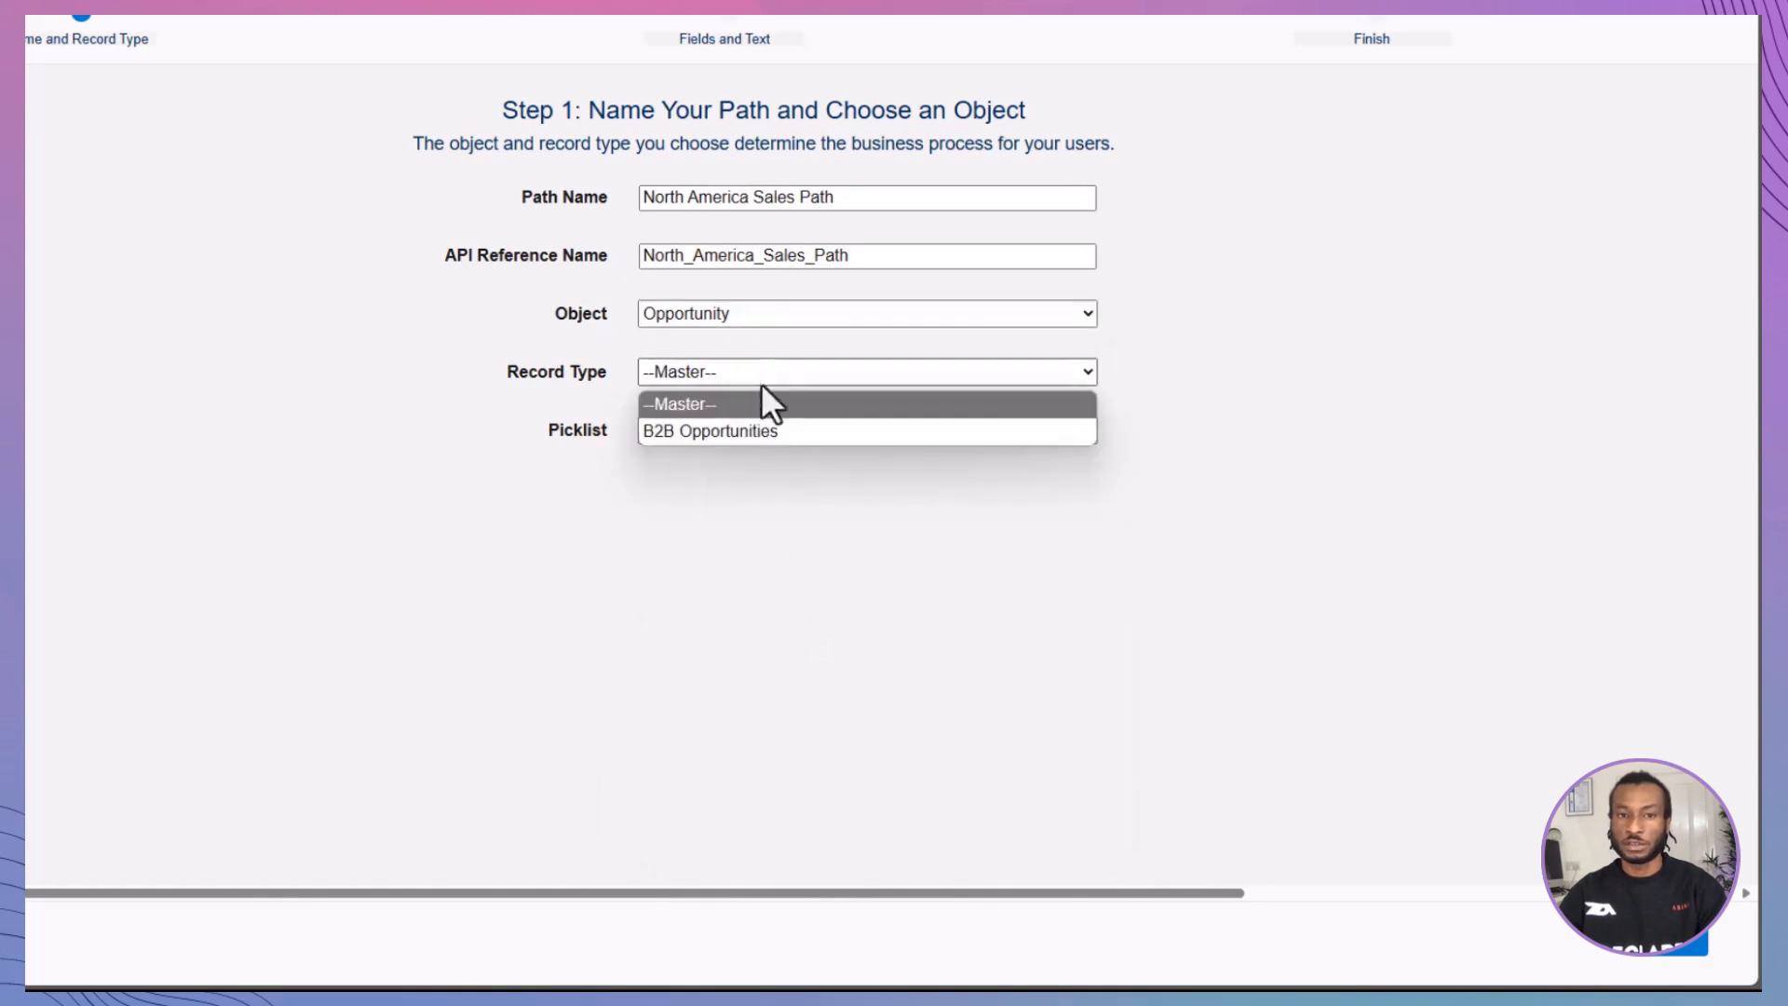
left_click(769, 431)
left_click(771, 434)
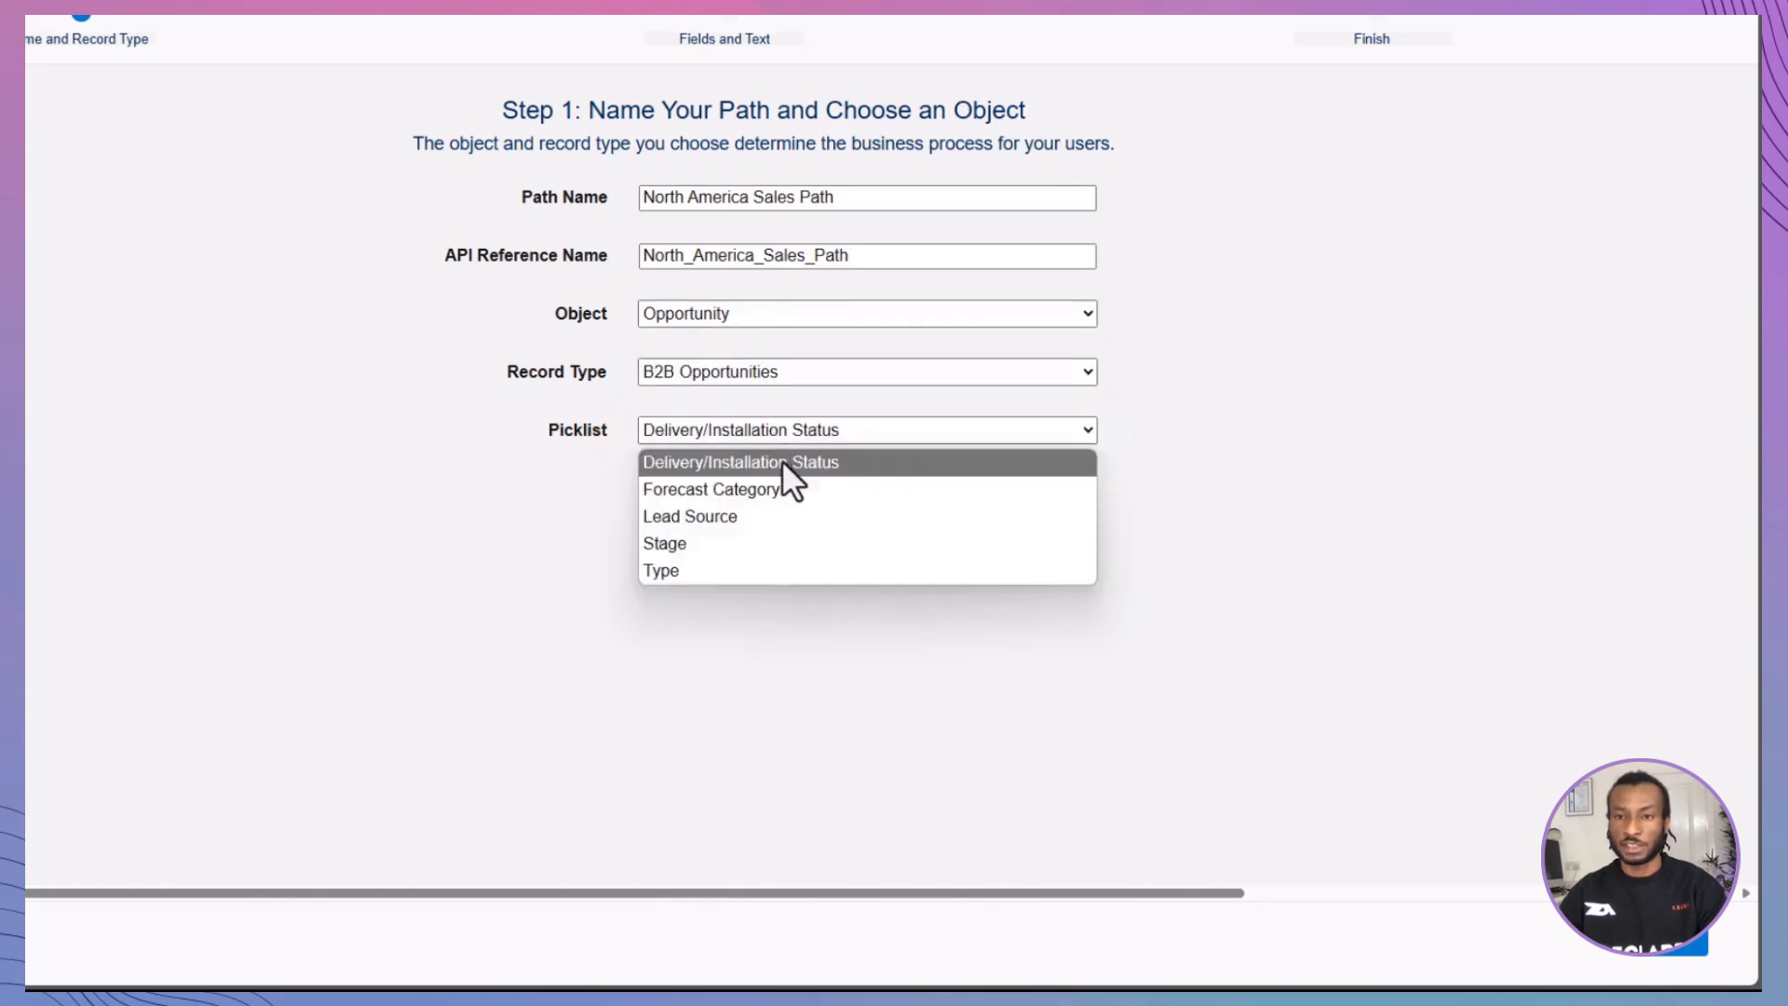
left_click(801, 543)
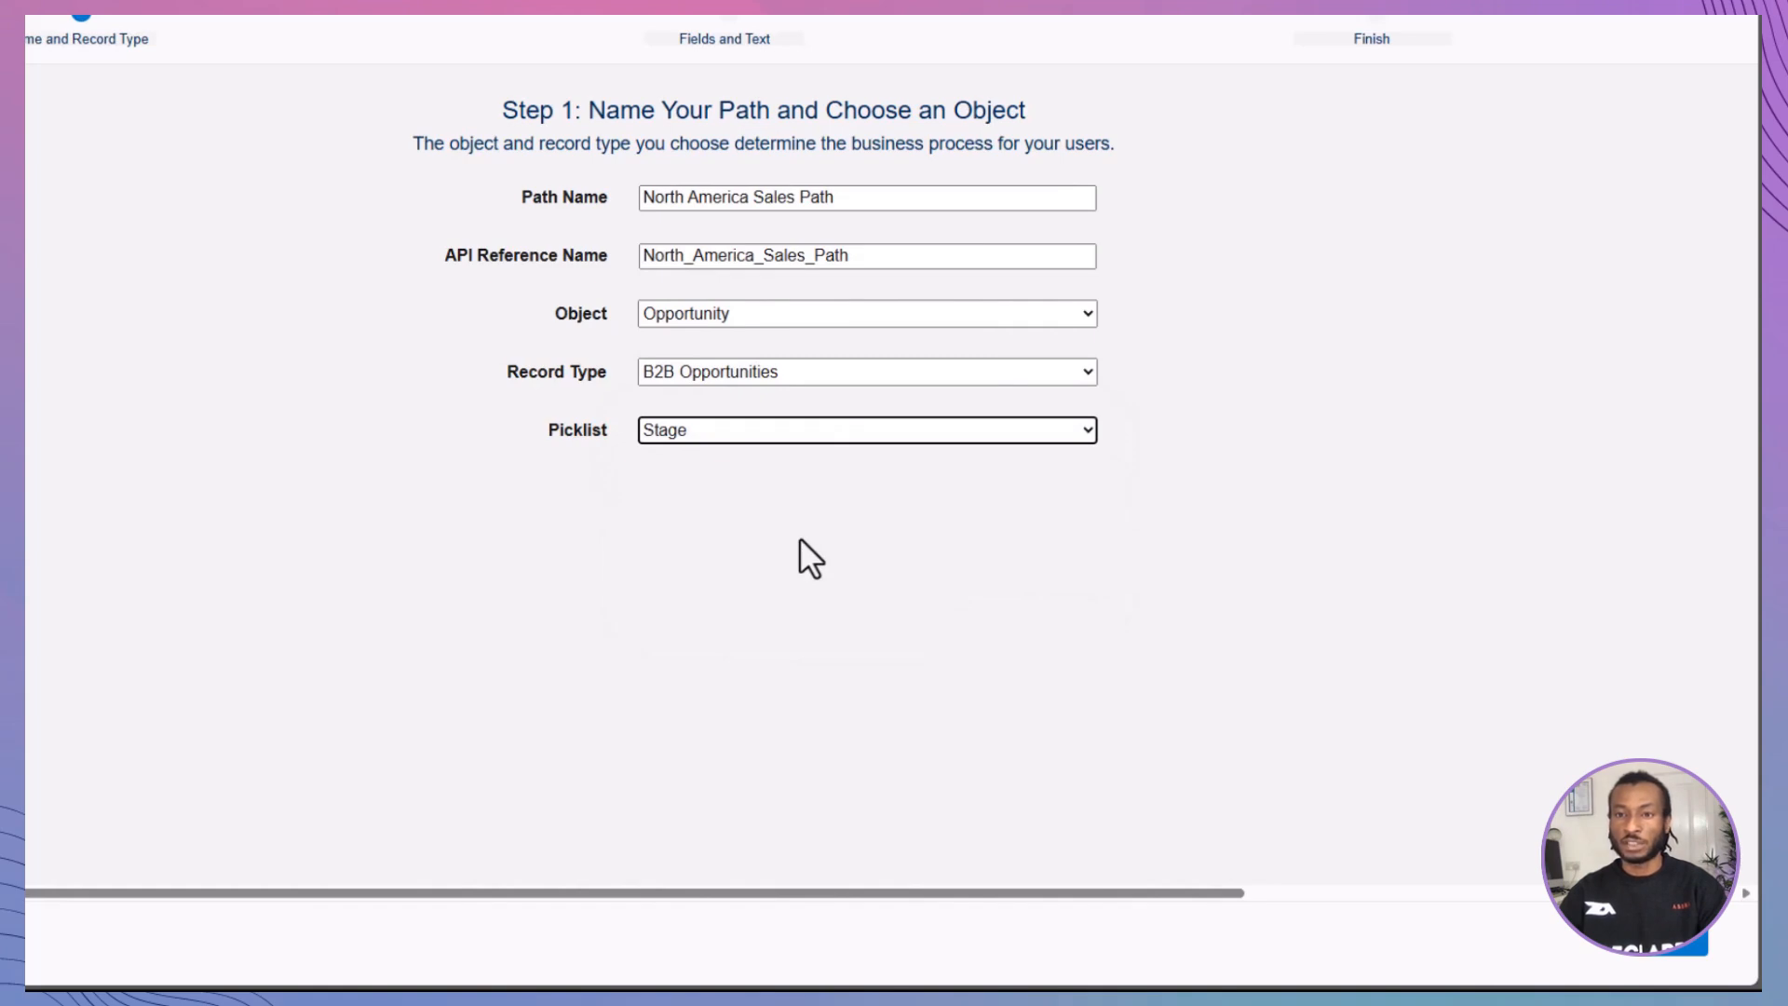
left_click(1694, 948)
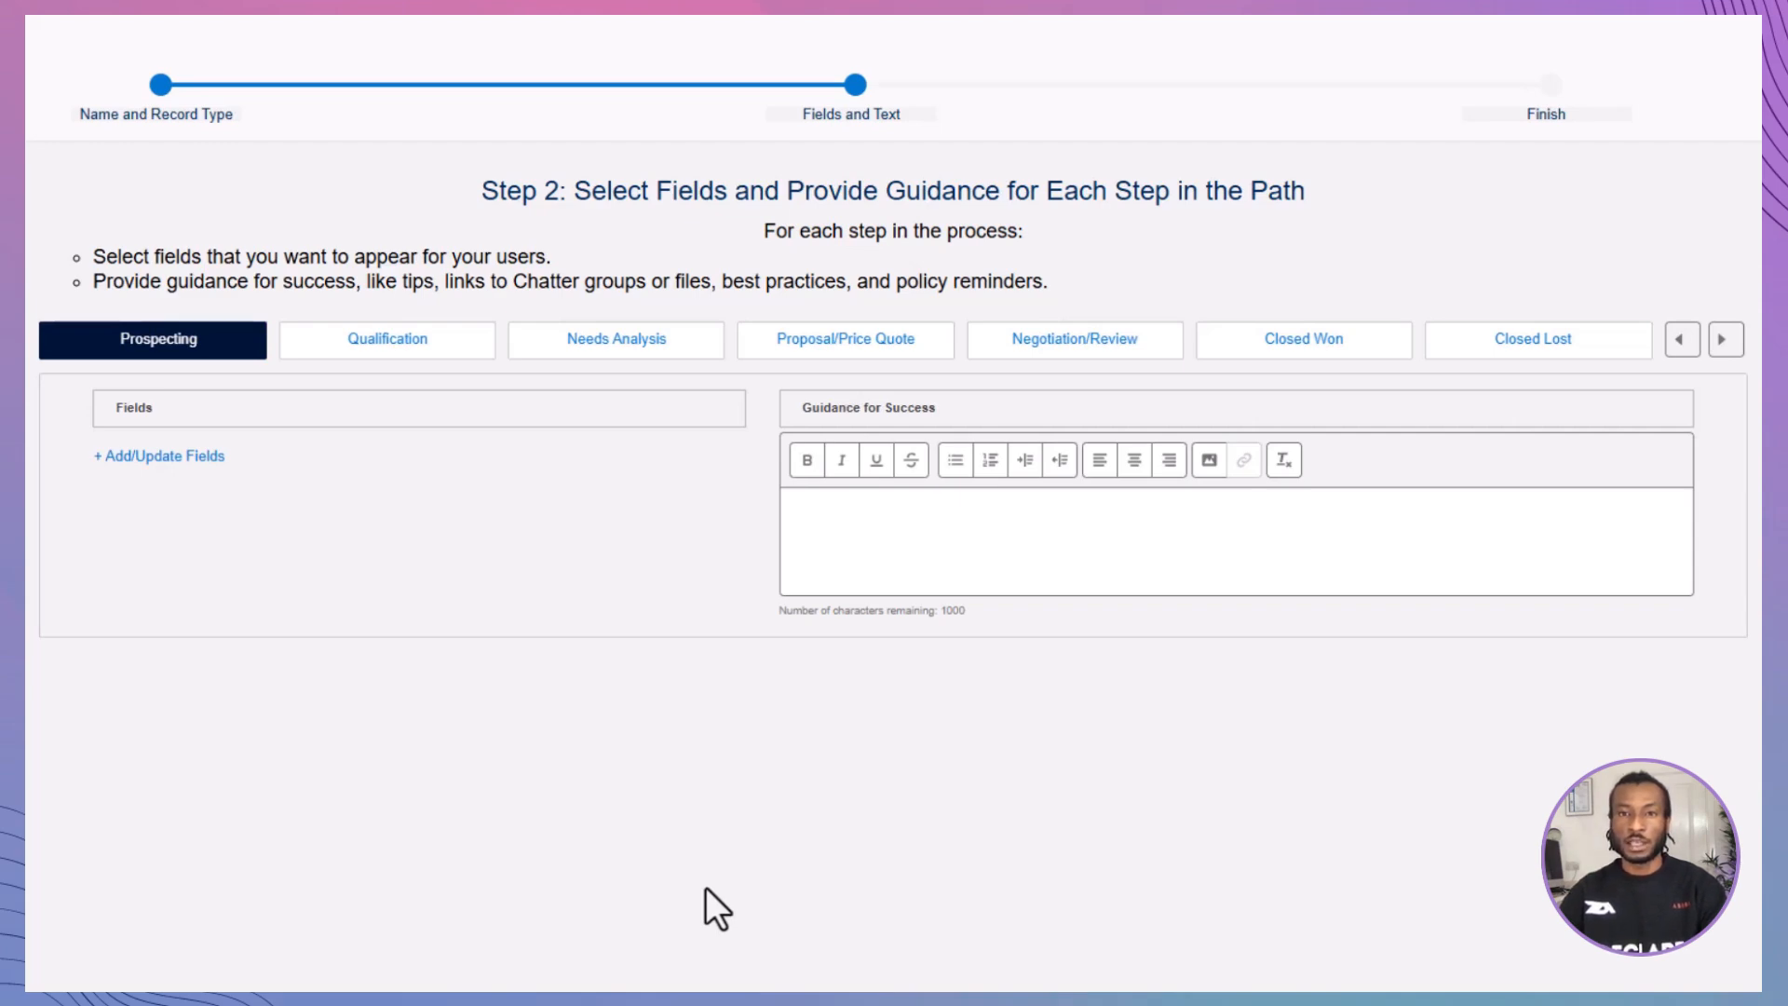
Step: Add the fields Account Name, Expected Revenue, Lead Source and Next Step to the Prospecting stage and save the selection
left_click(192, 468)
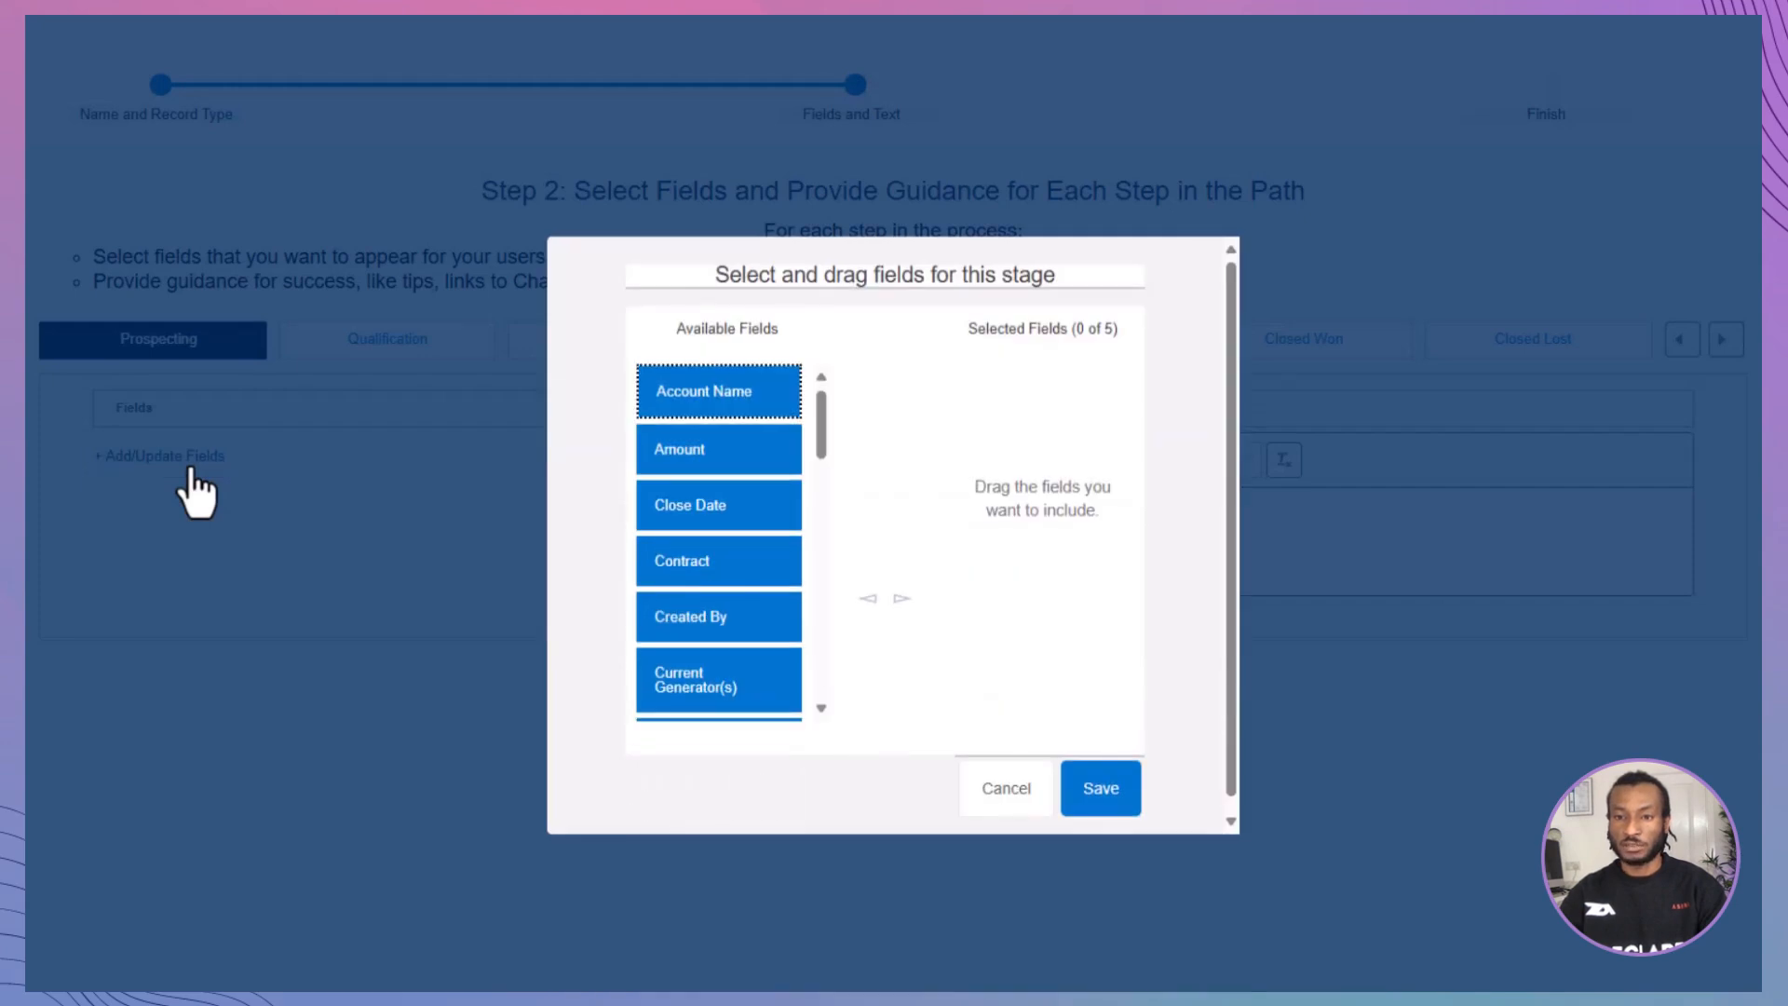
left_click_drag(711, 388, 1071, 424)
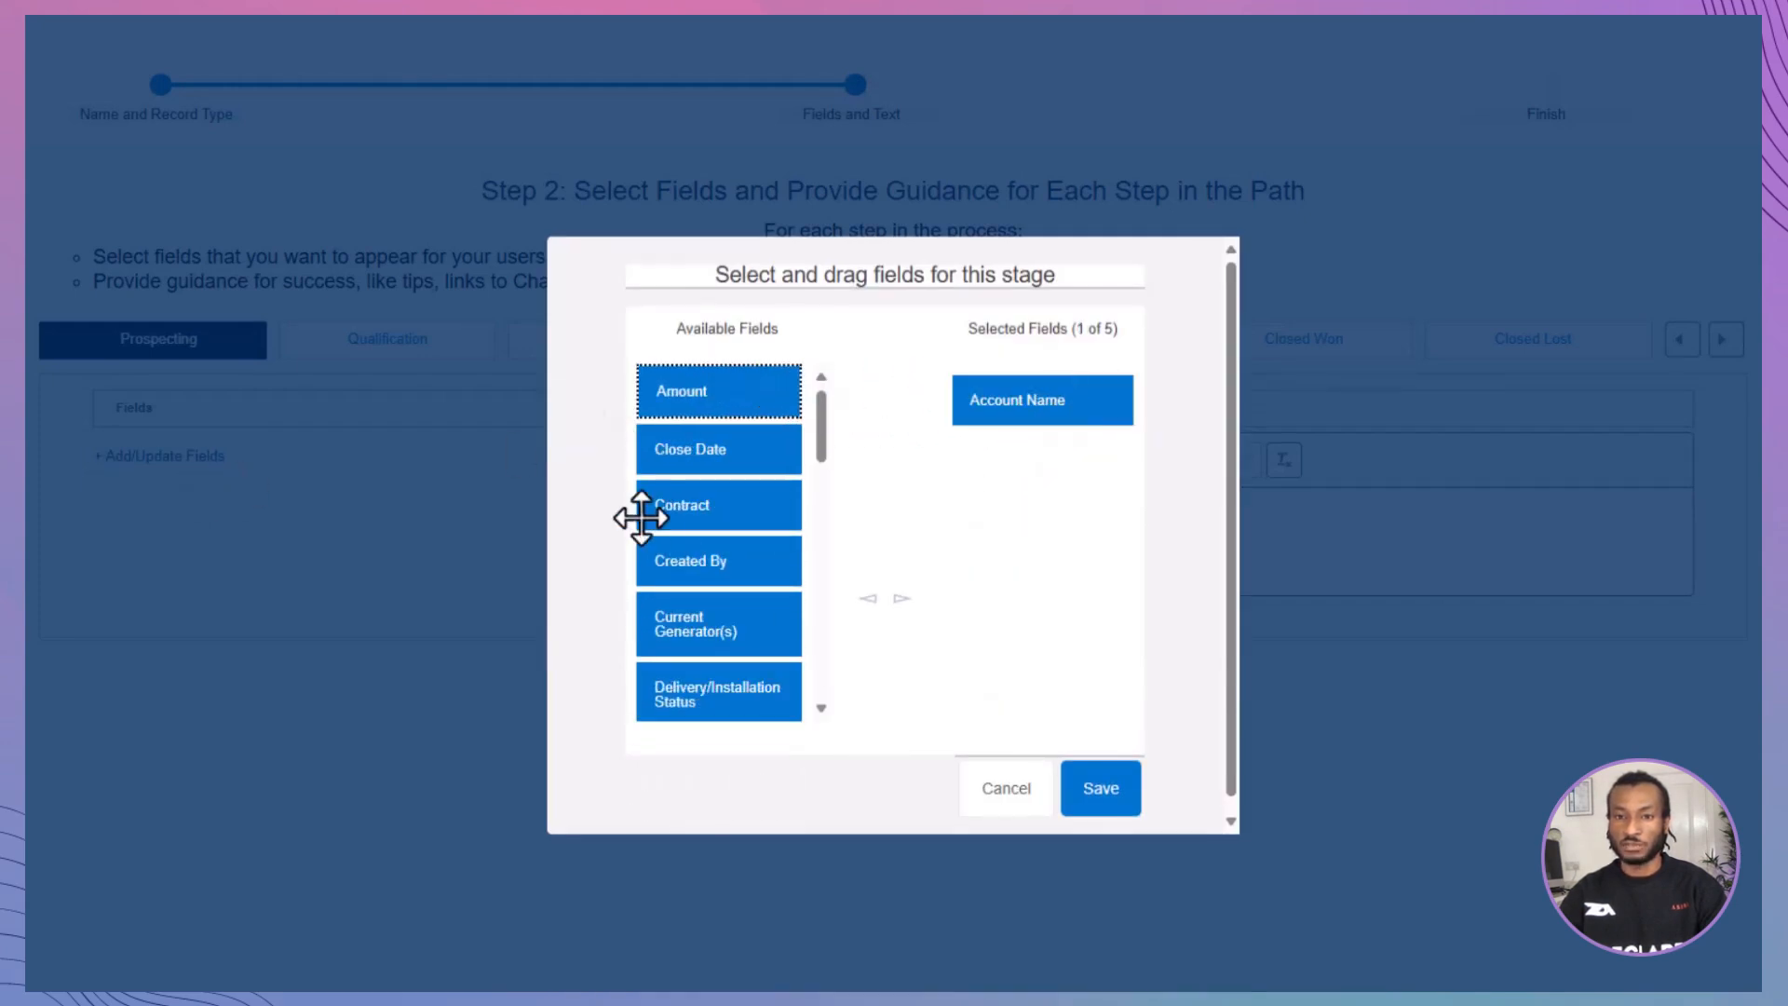
scroll(687, 495, "down", 4)
left_click_drag(718, 597, 1048, 534)
scroll(754, 582, "down", 2)
left_click_drag(746, 559, 1065, 551)
scroll(813, 600, "down", 2)
left_click_drag(739, 491, 1064, 602)
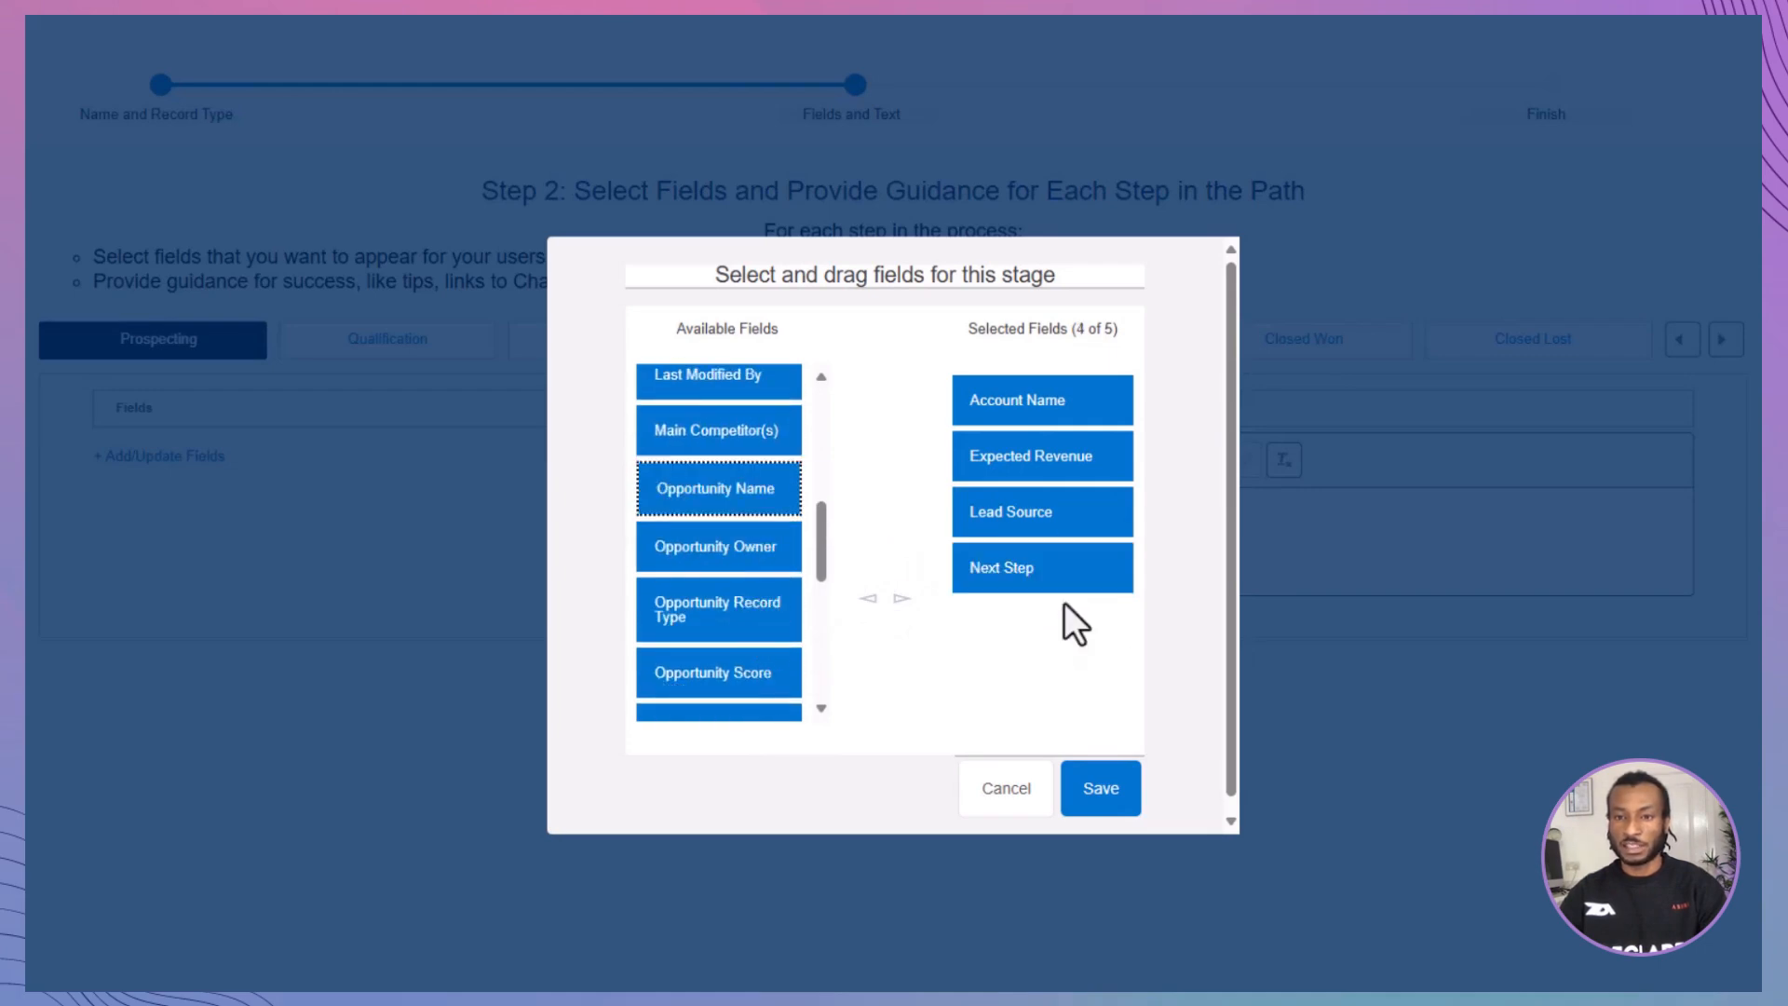
left_click(1102, 790)
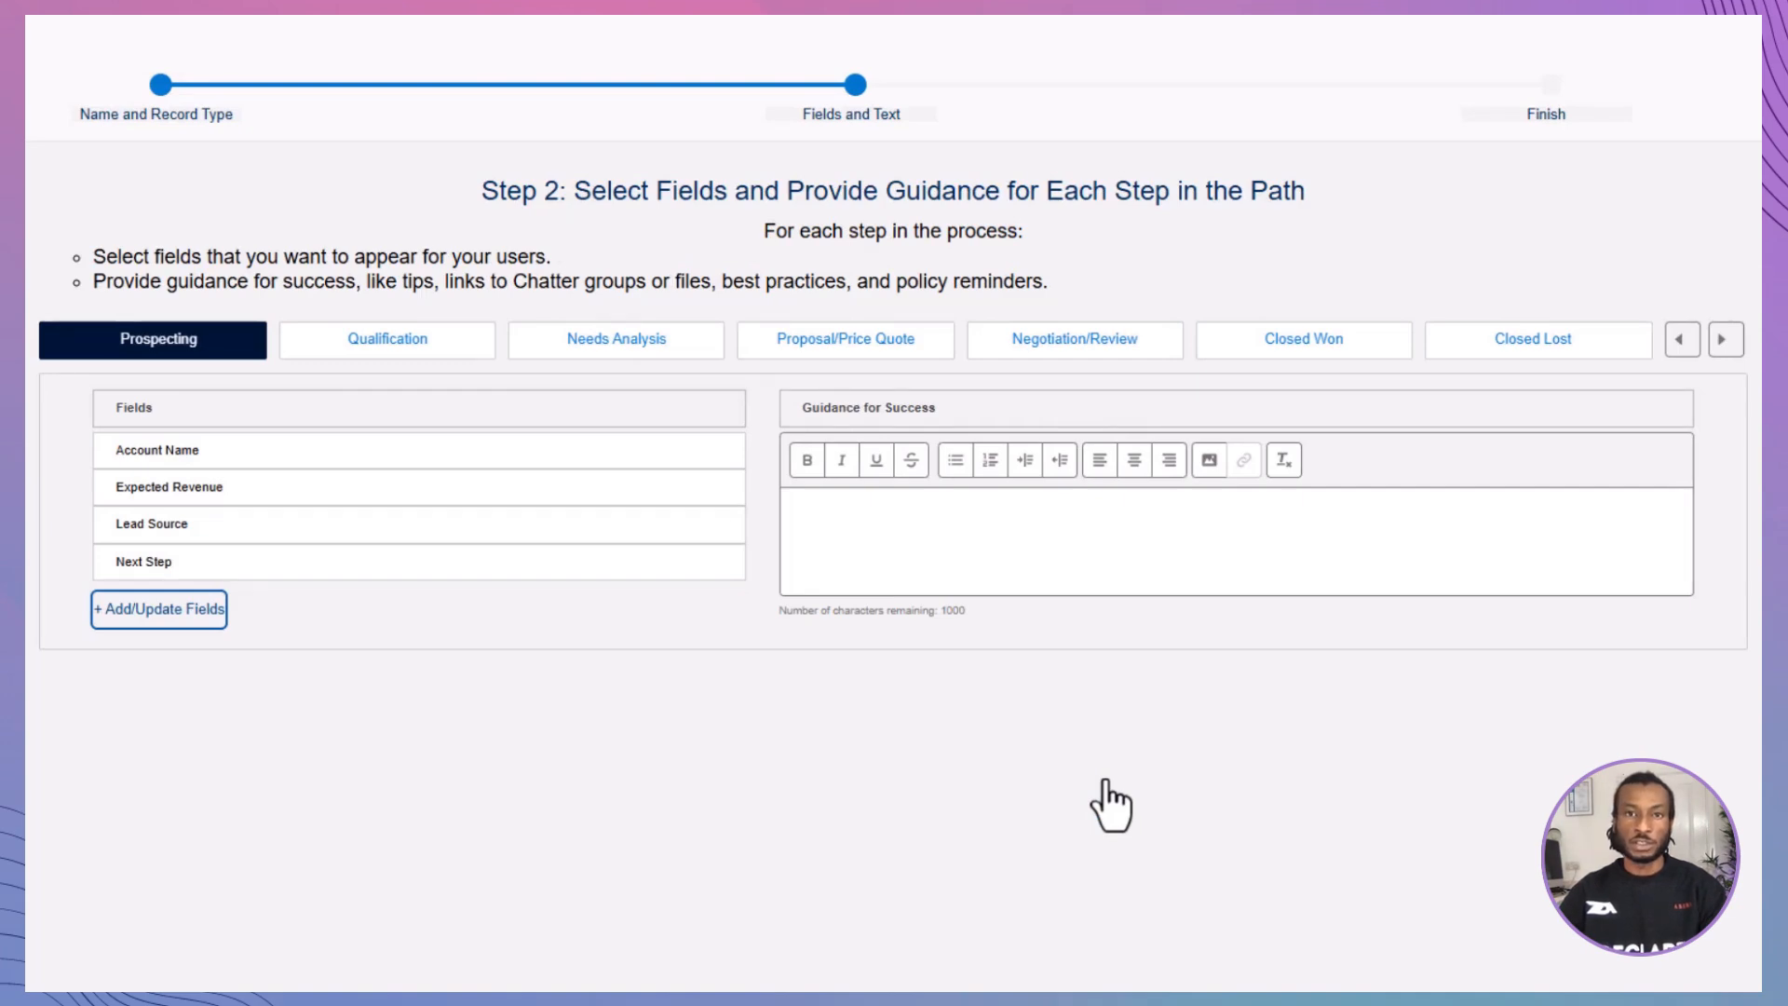
Step: Begin the Prospecting guidance with "Learn how to make the most of Salesforce, and make your sales move more quickly and efficiently"
left_click(946, 538)
type("Learn how to ")
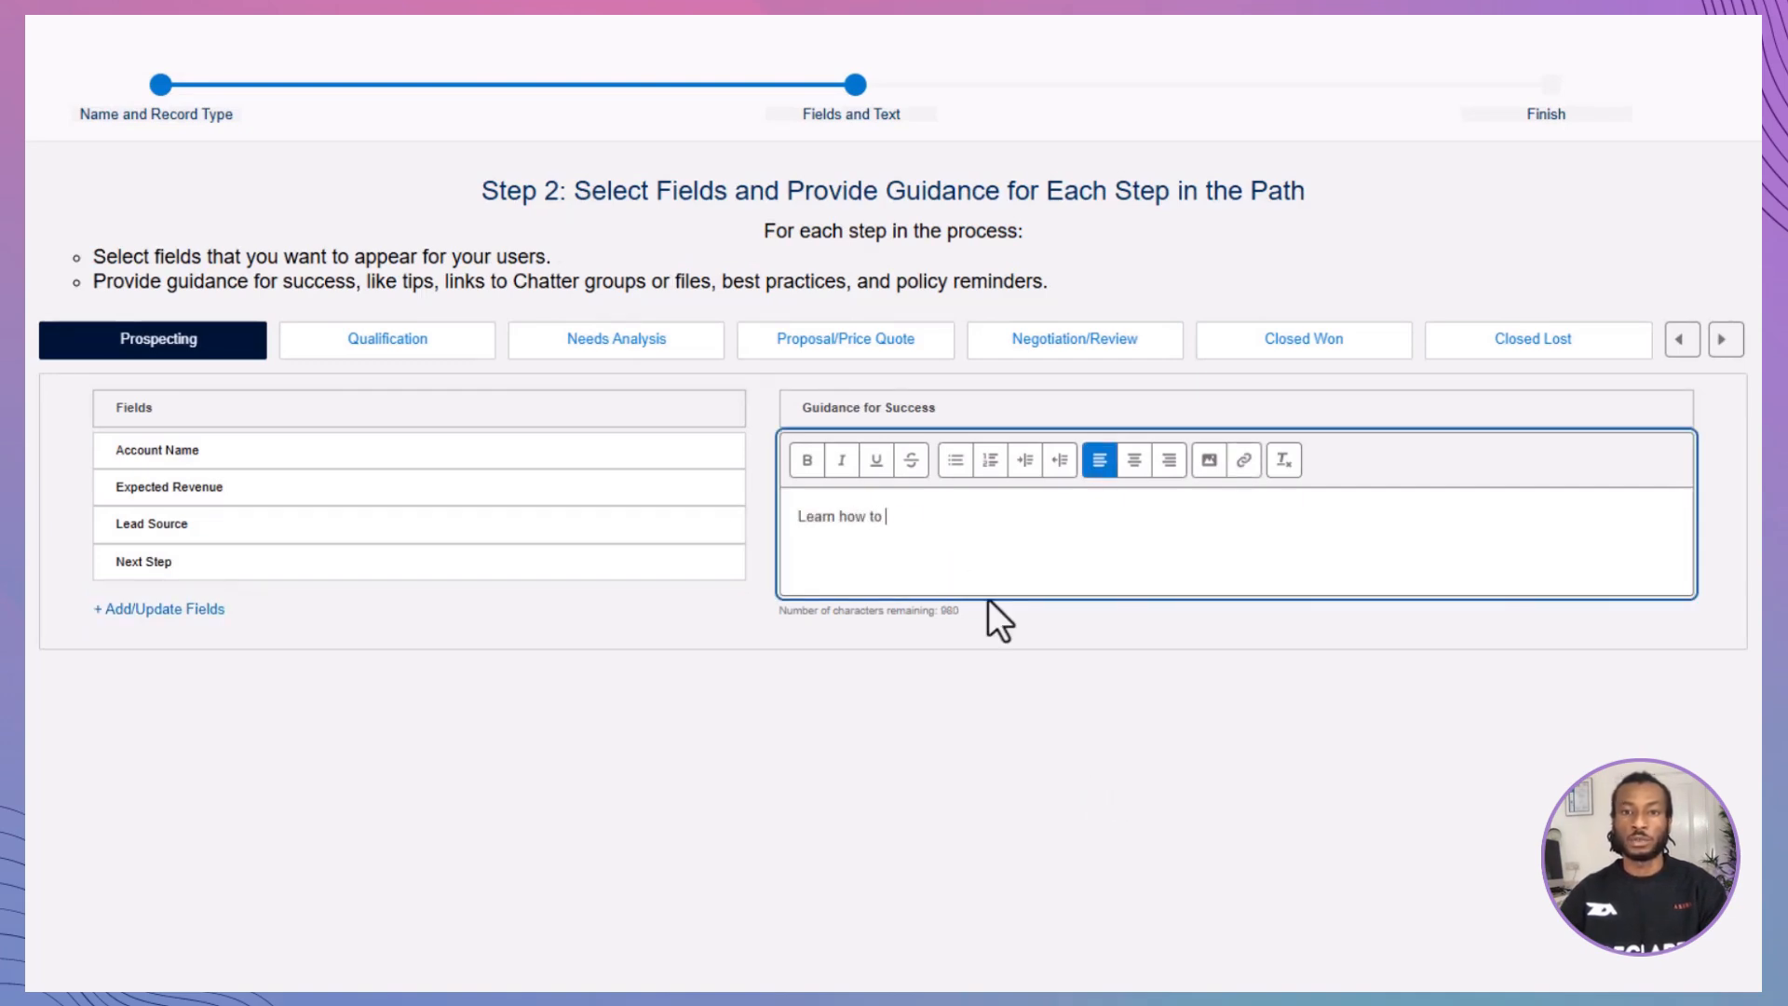
type("make the most of Salesforce, and make your ")
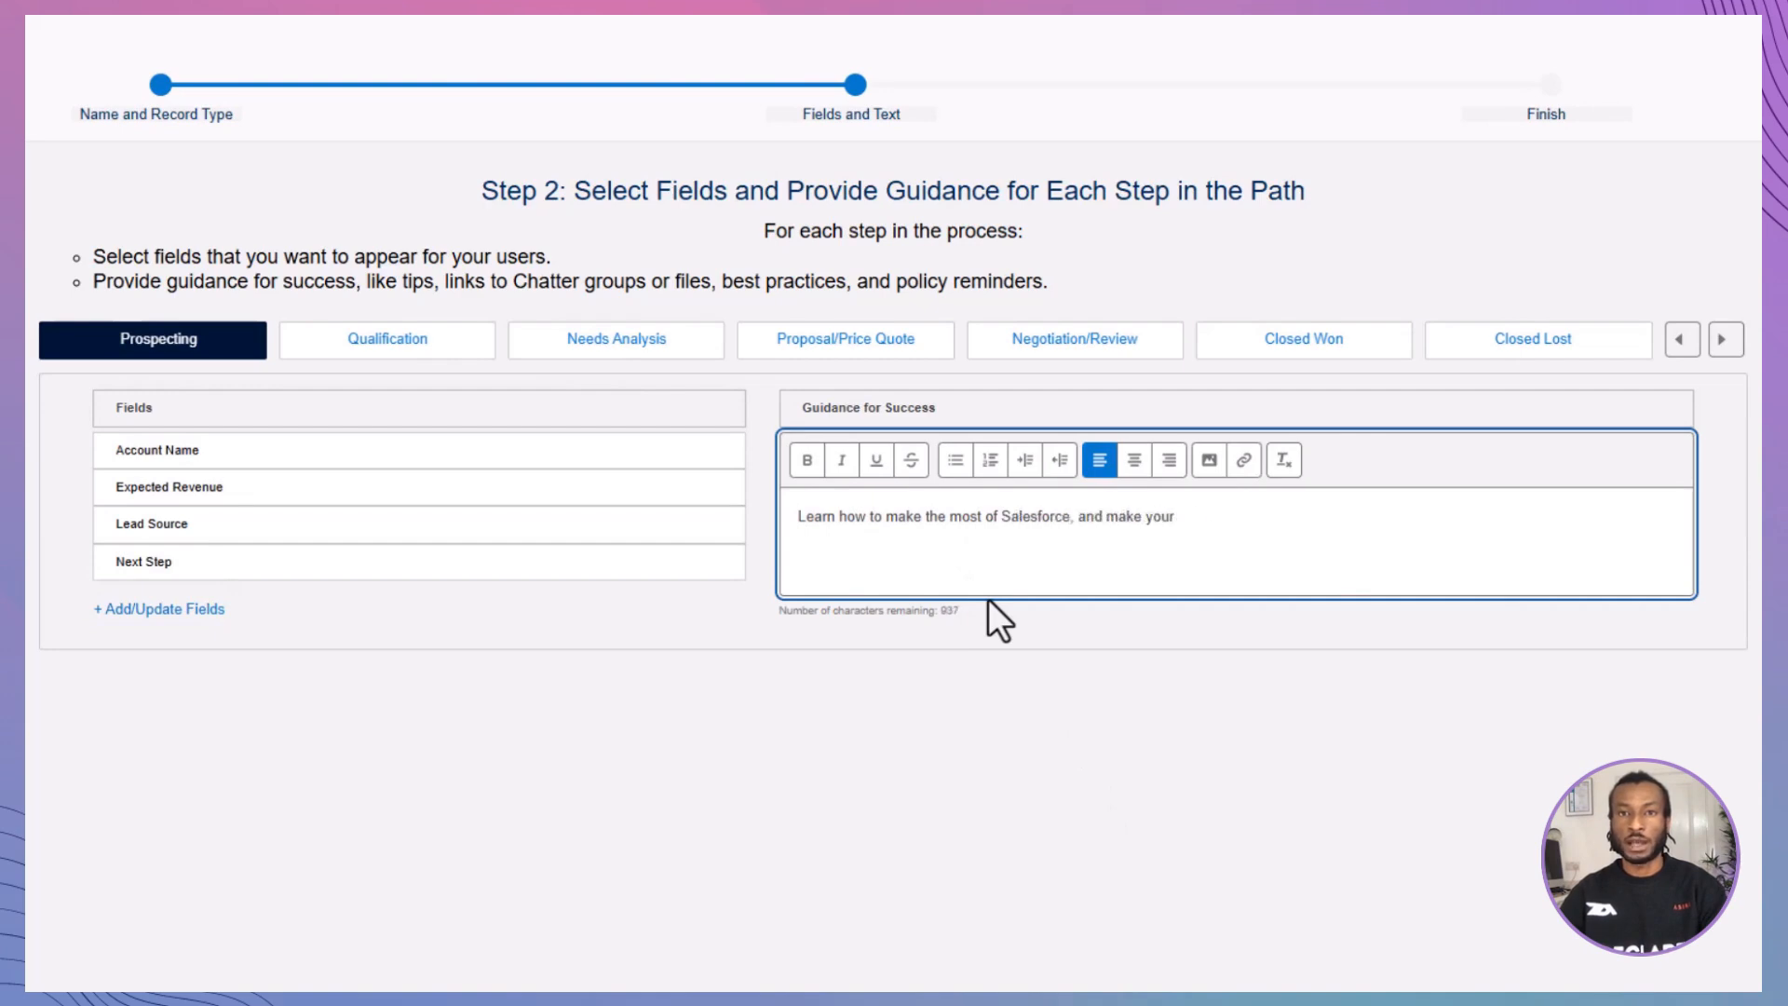
type("sales move more quickly and efficiently")
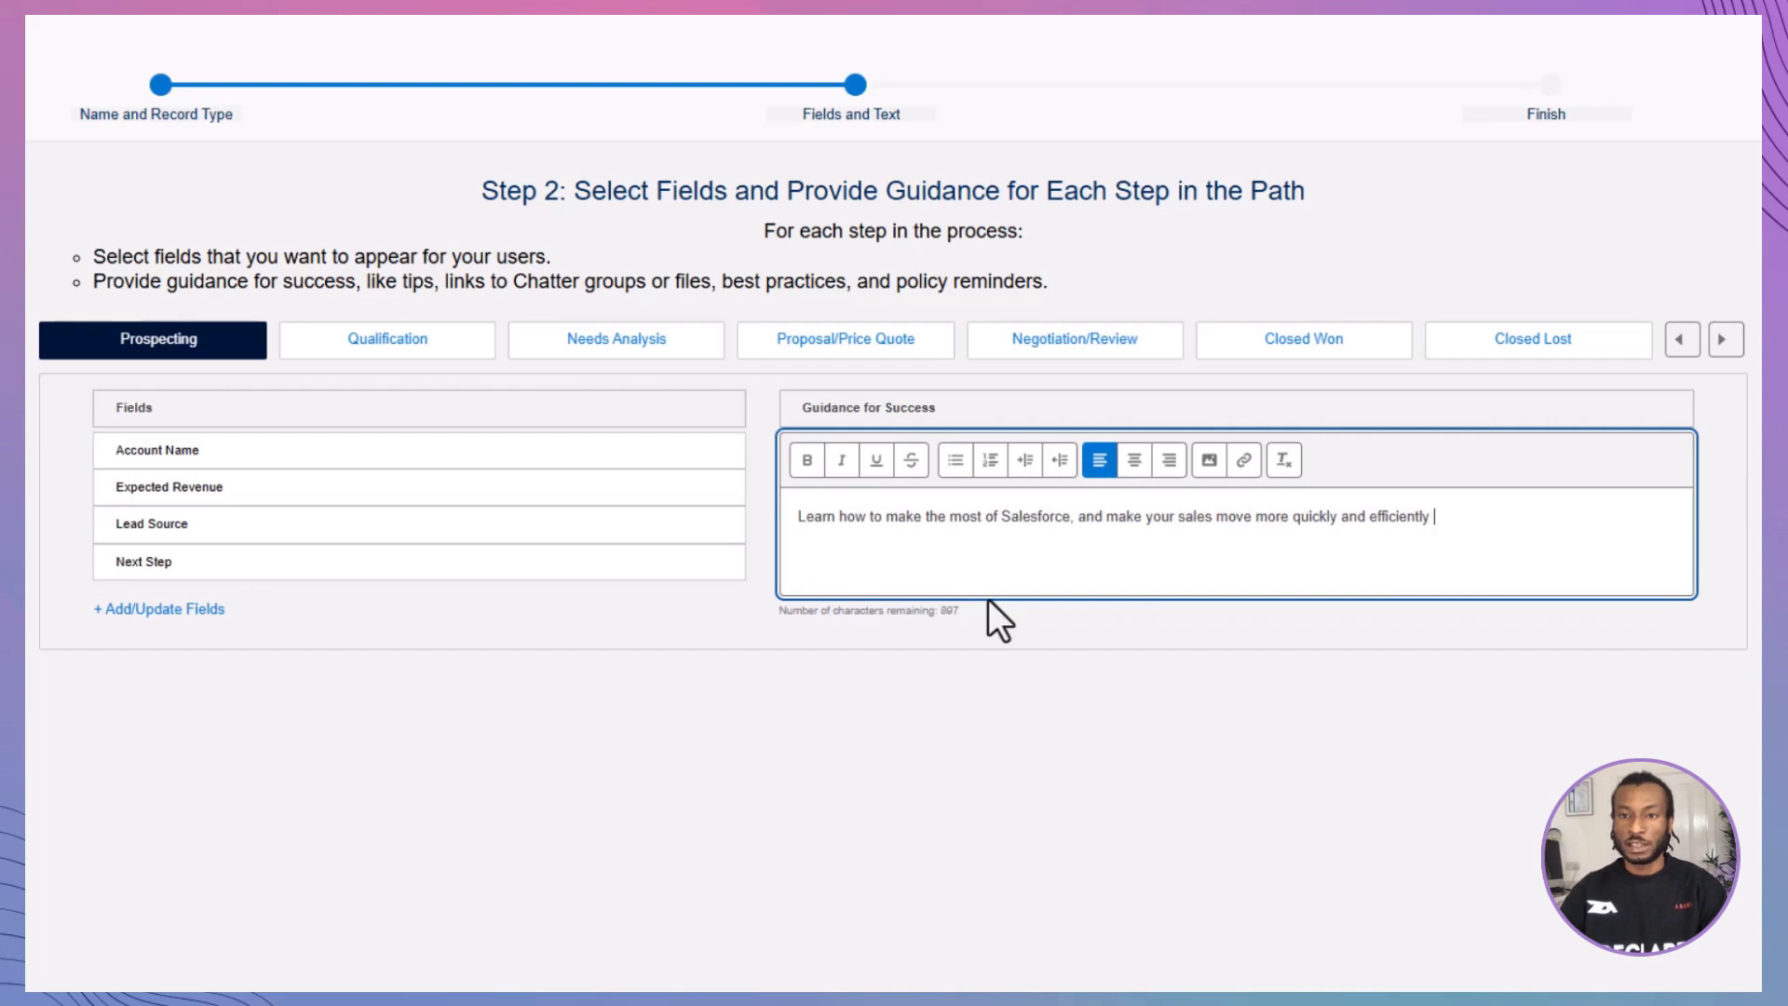
key("BackSpace")
type(", by completing the trail Optimi")
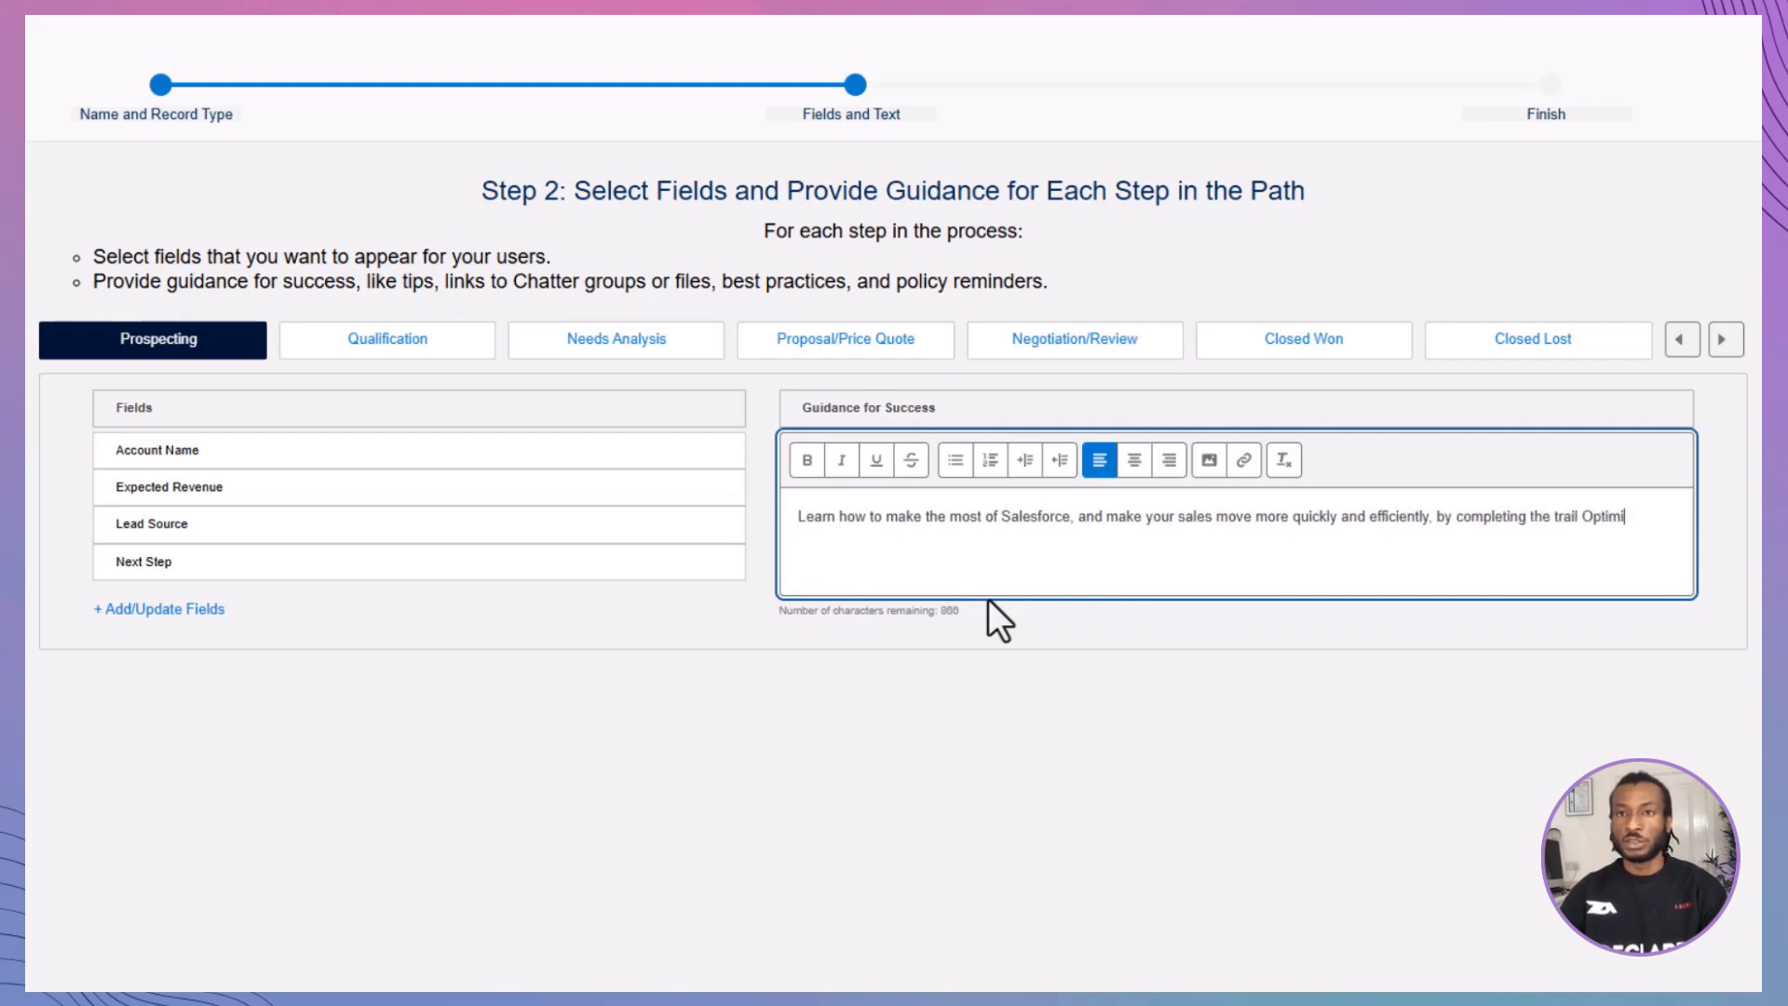
type("se Sales Featuresfor")
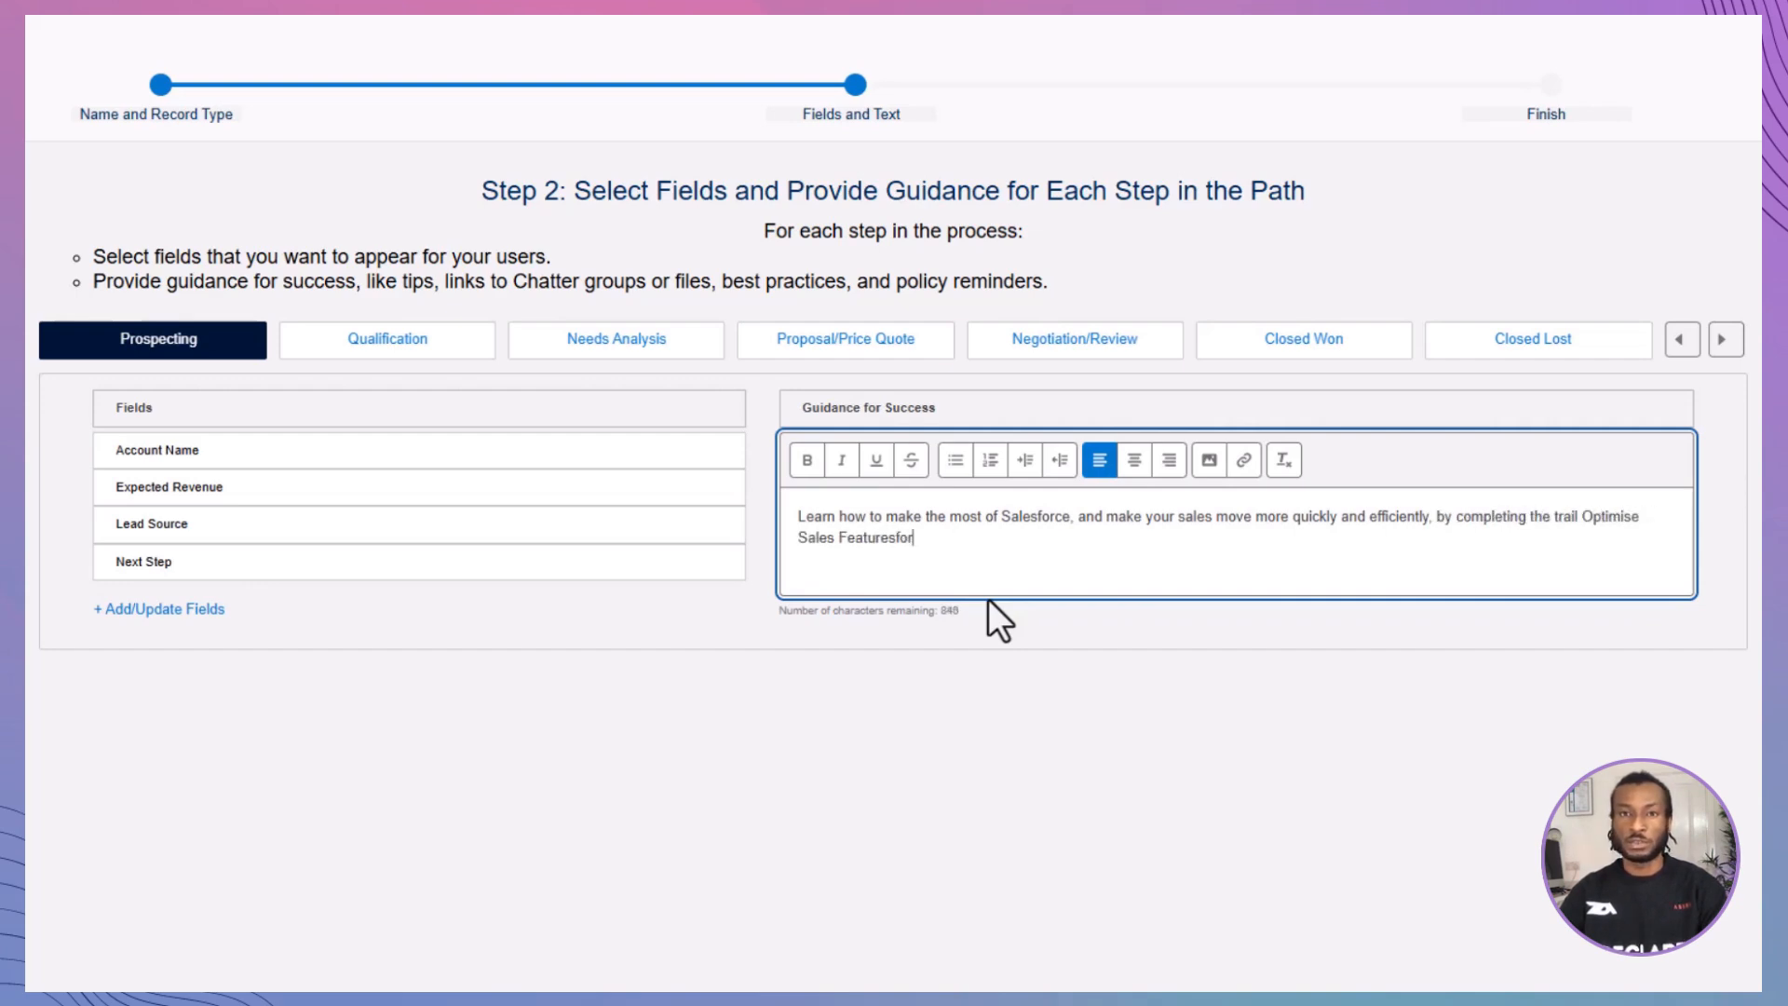
key("BackSpace")
key("BackSpace")
key("BackSpace")
type("for Lightning Experience:")
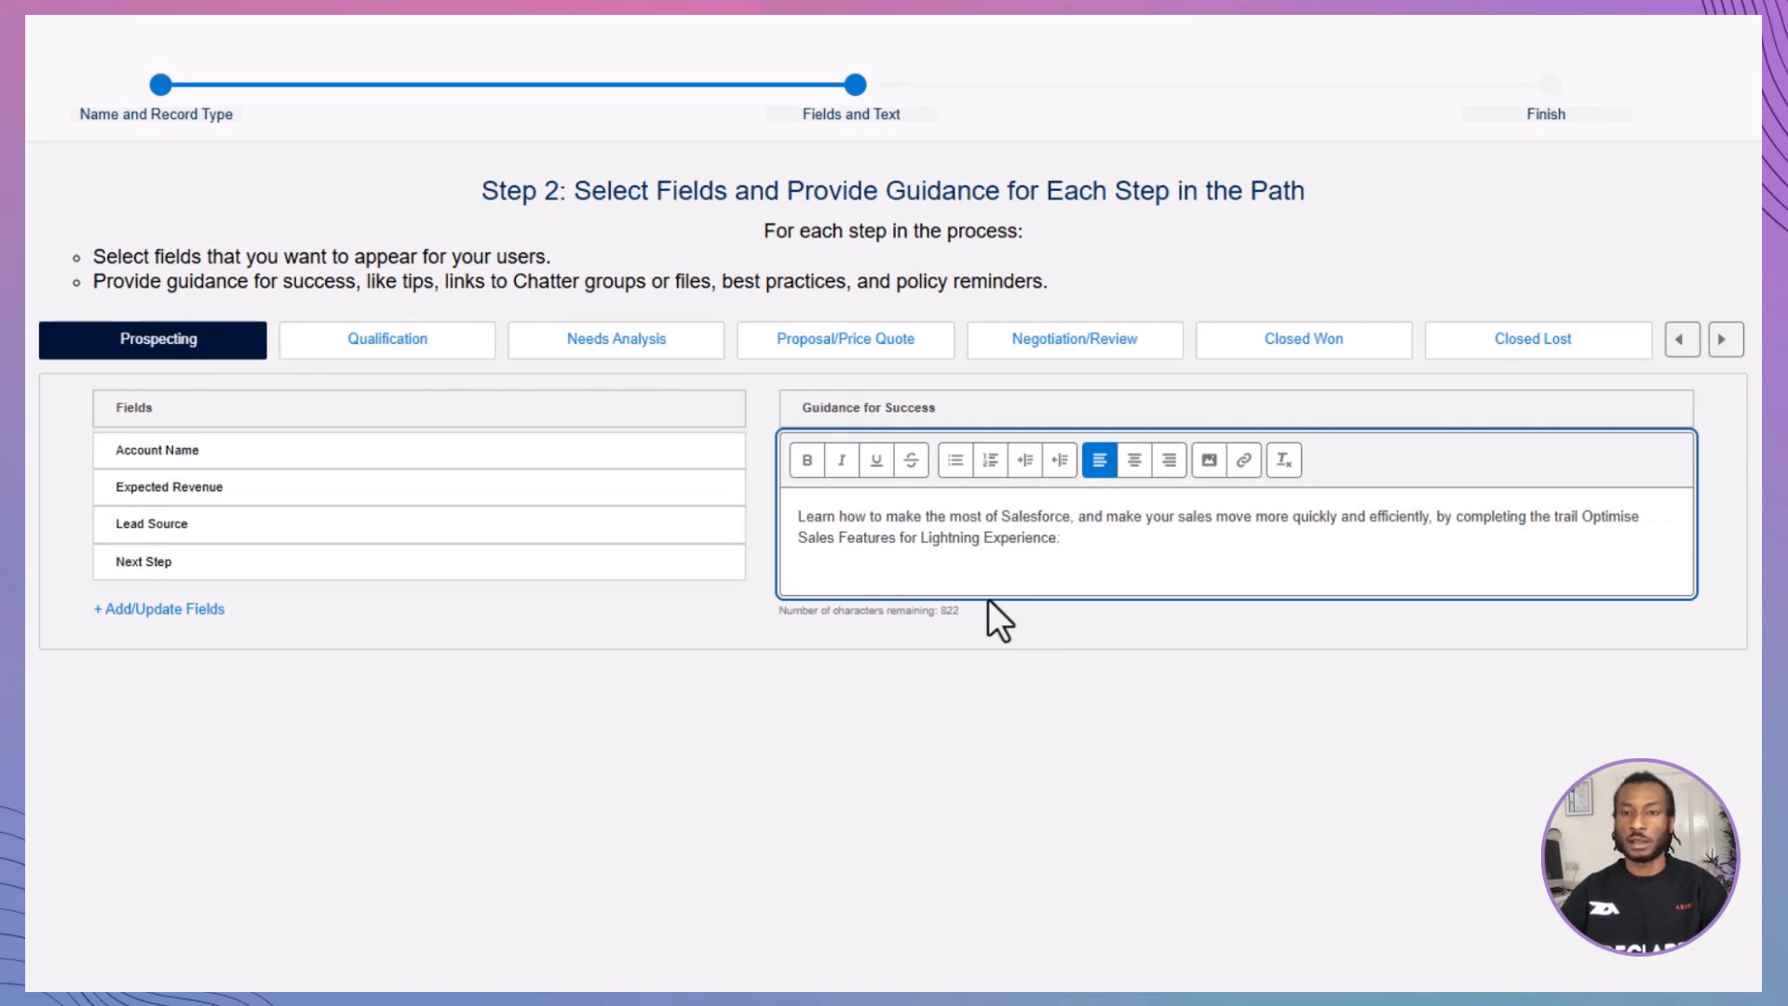
type(" https://trailhead.salesforce")
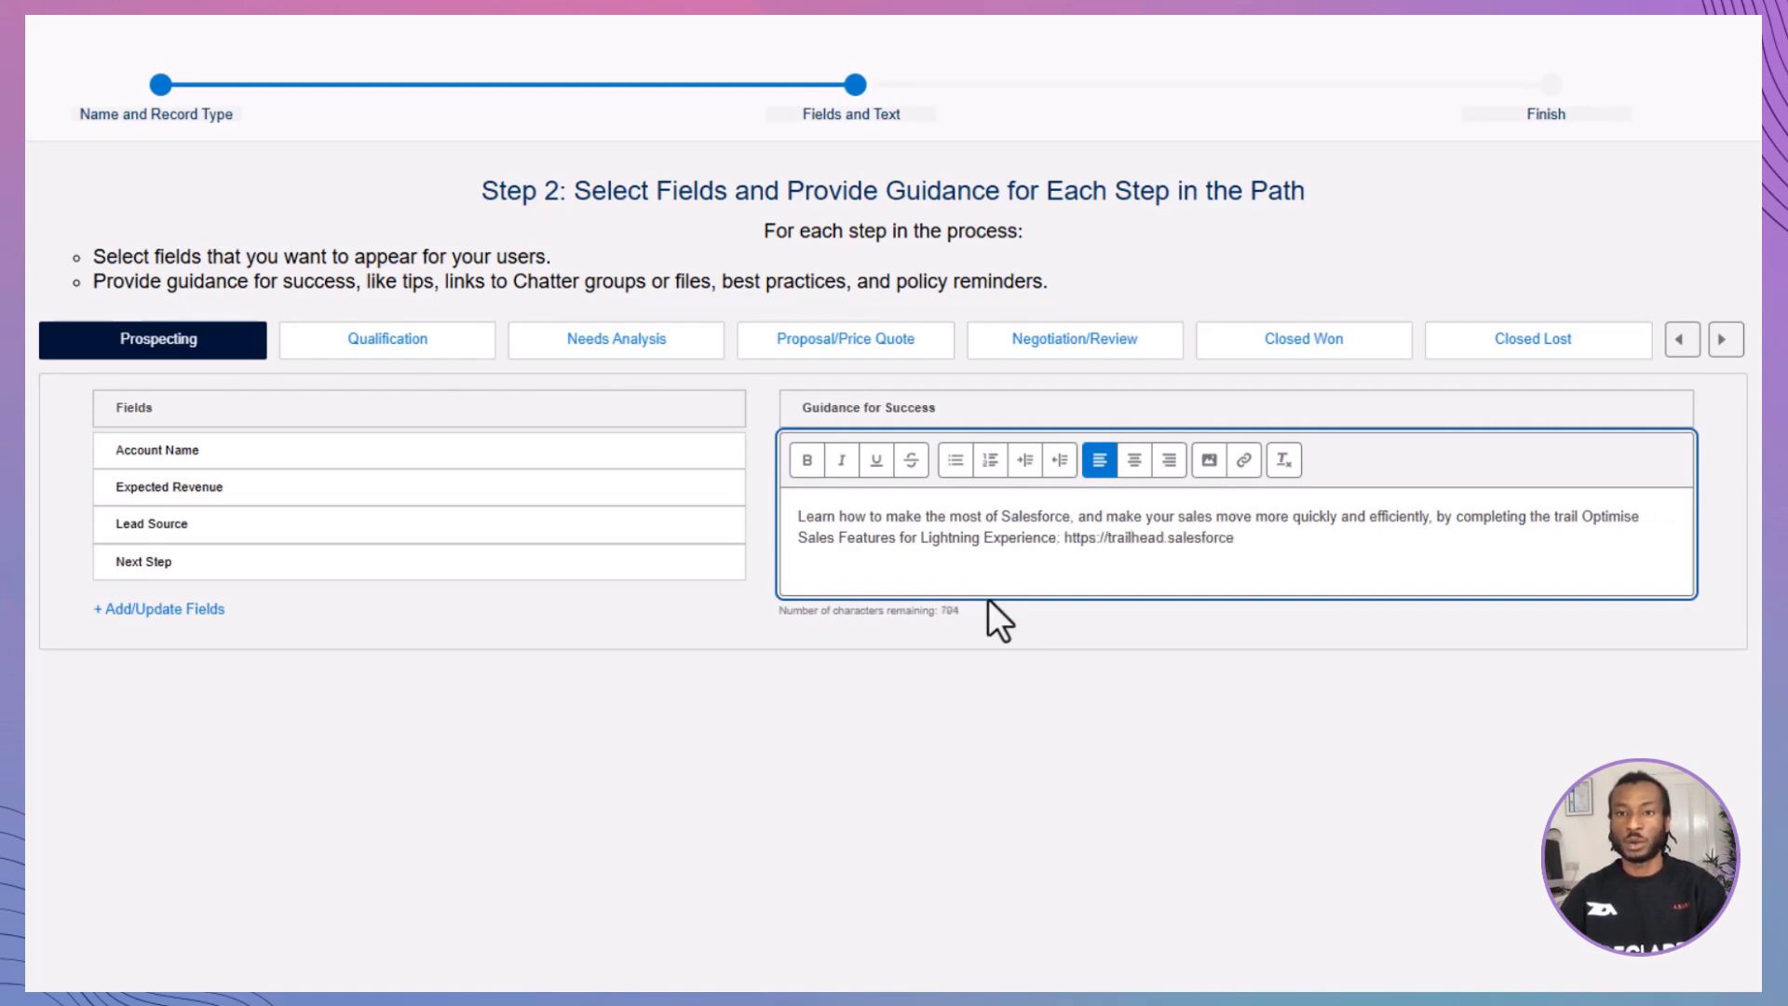
type(".com/trails/sales_admin")
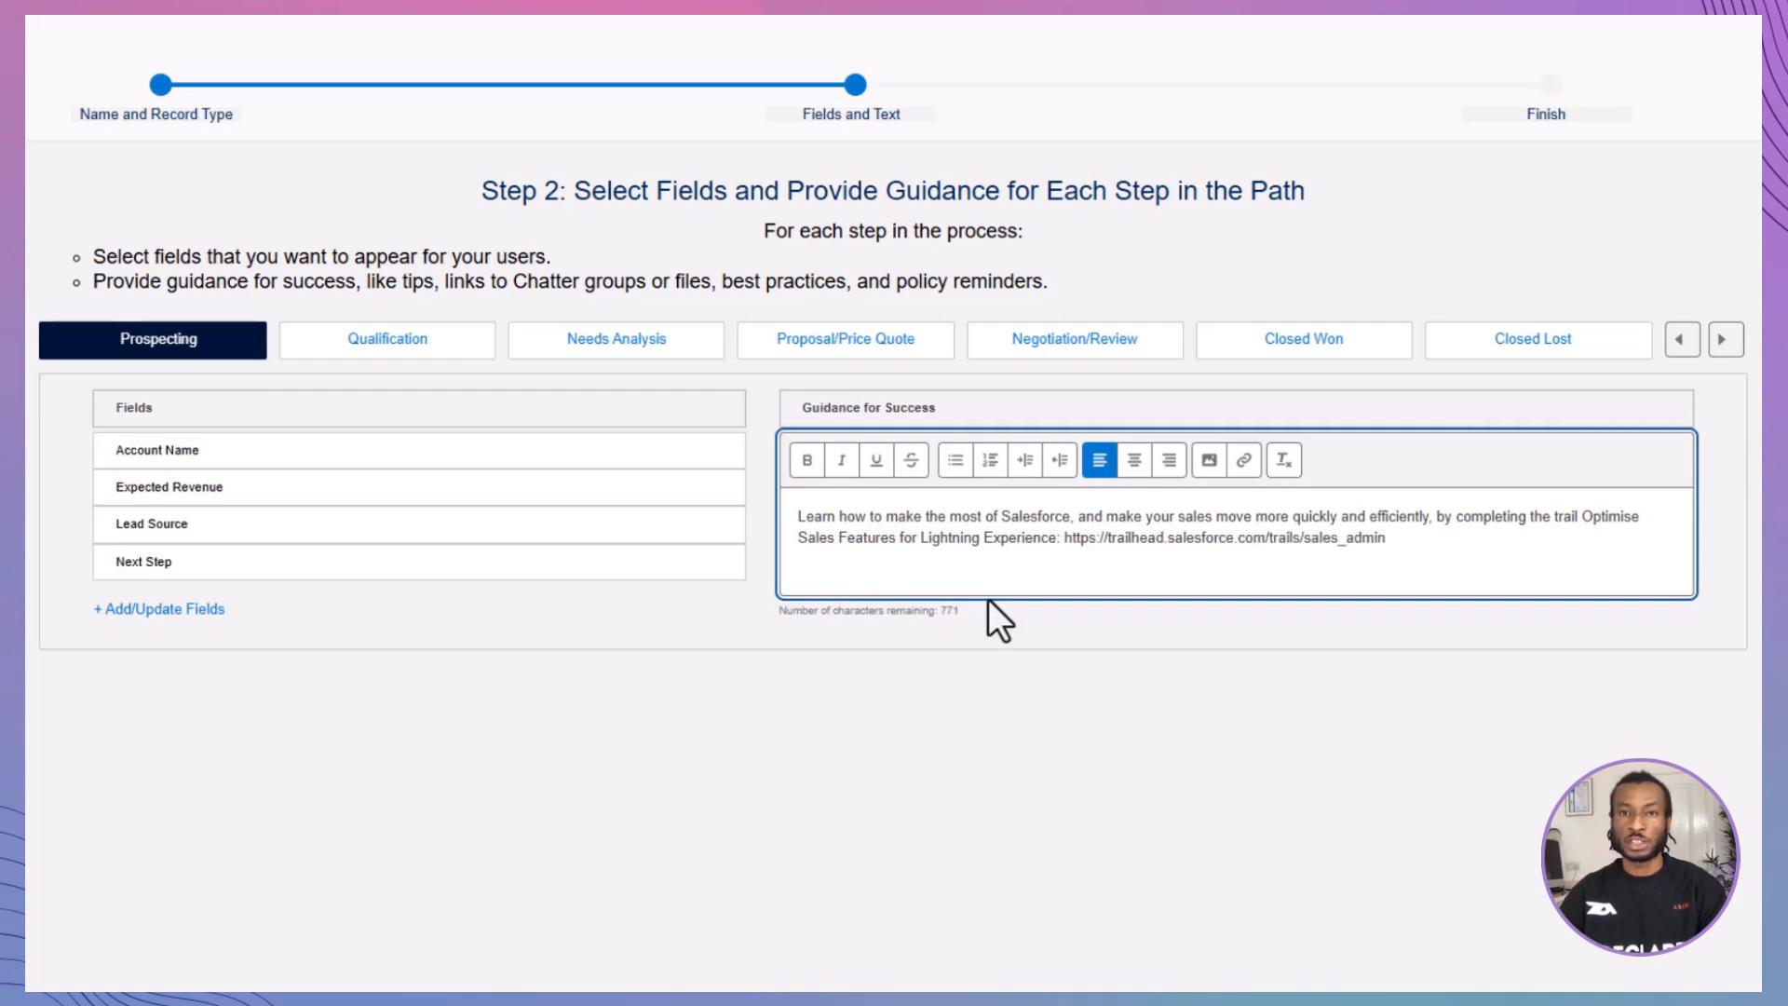
Step: Add Close Date and Amount to the Qualification stage and paste the guidance on qualifying the opportunity and confirming budget
left_click(389, 353)
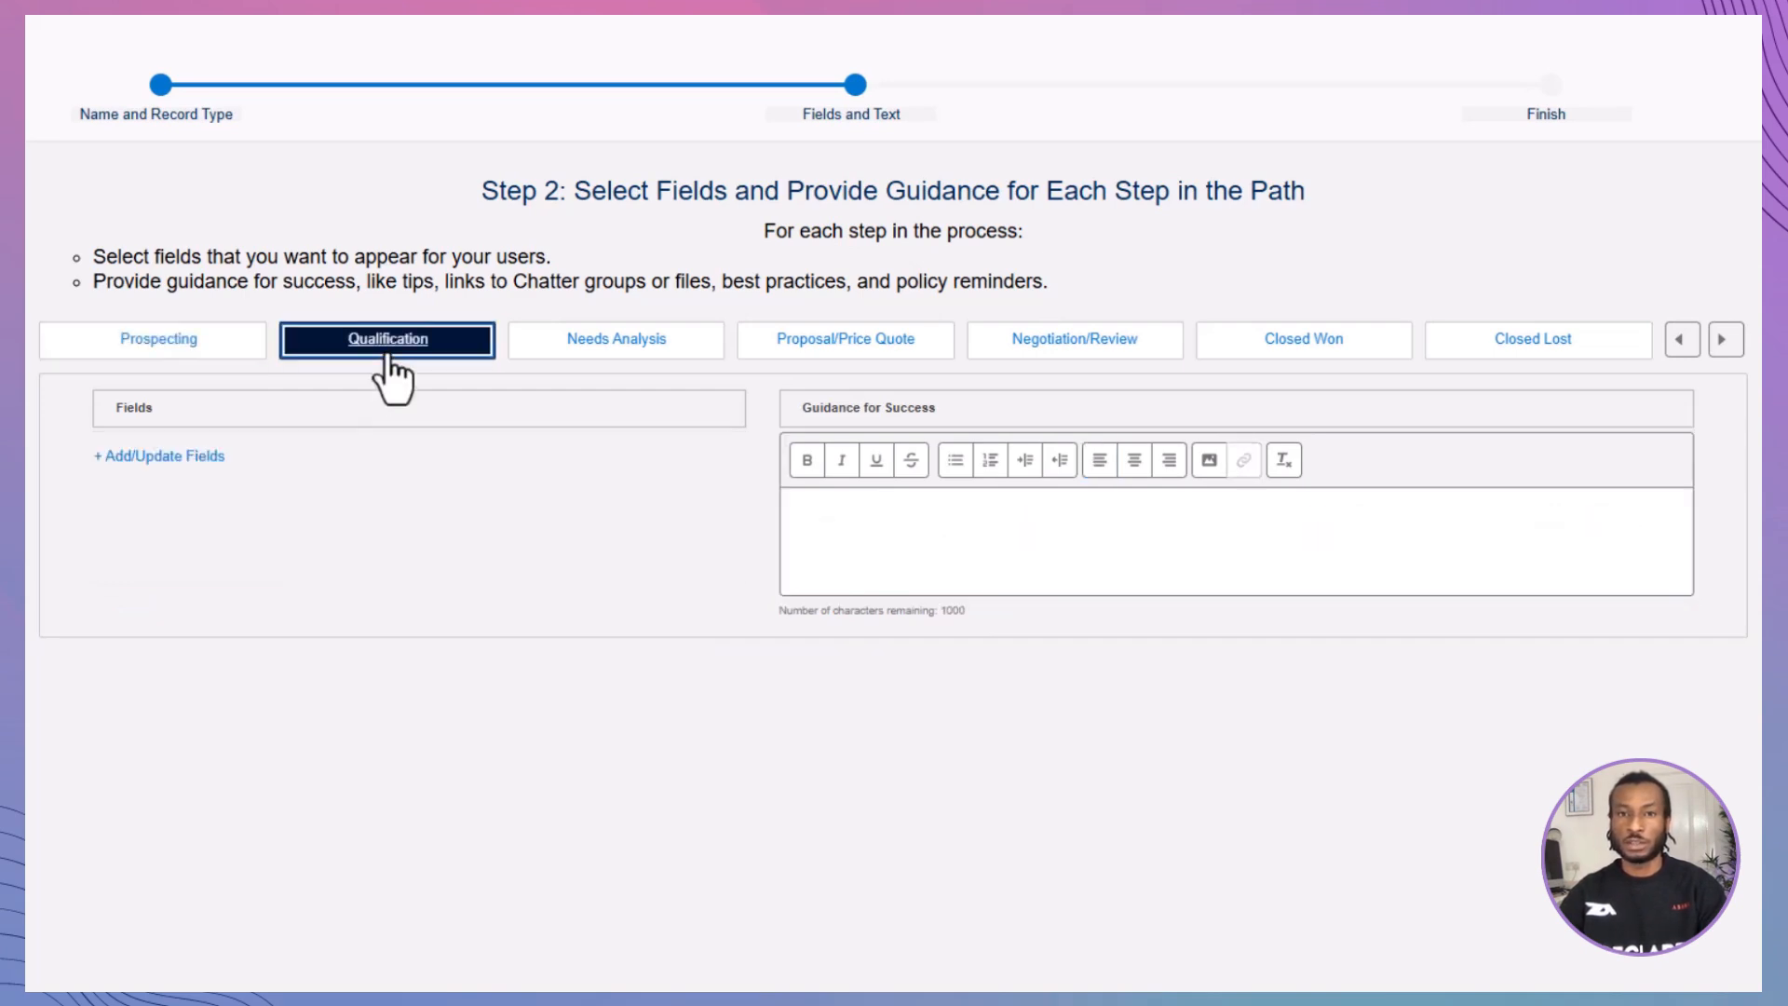
left_click(186, 458)
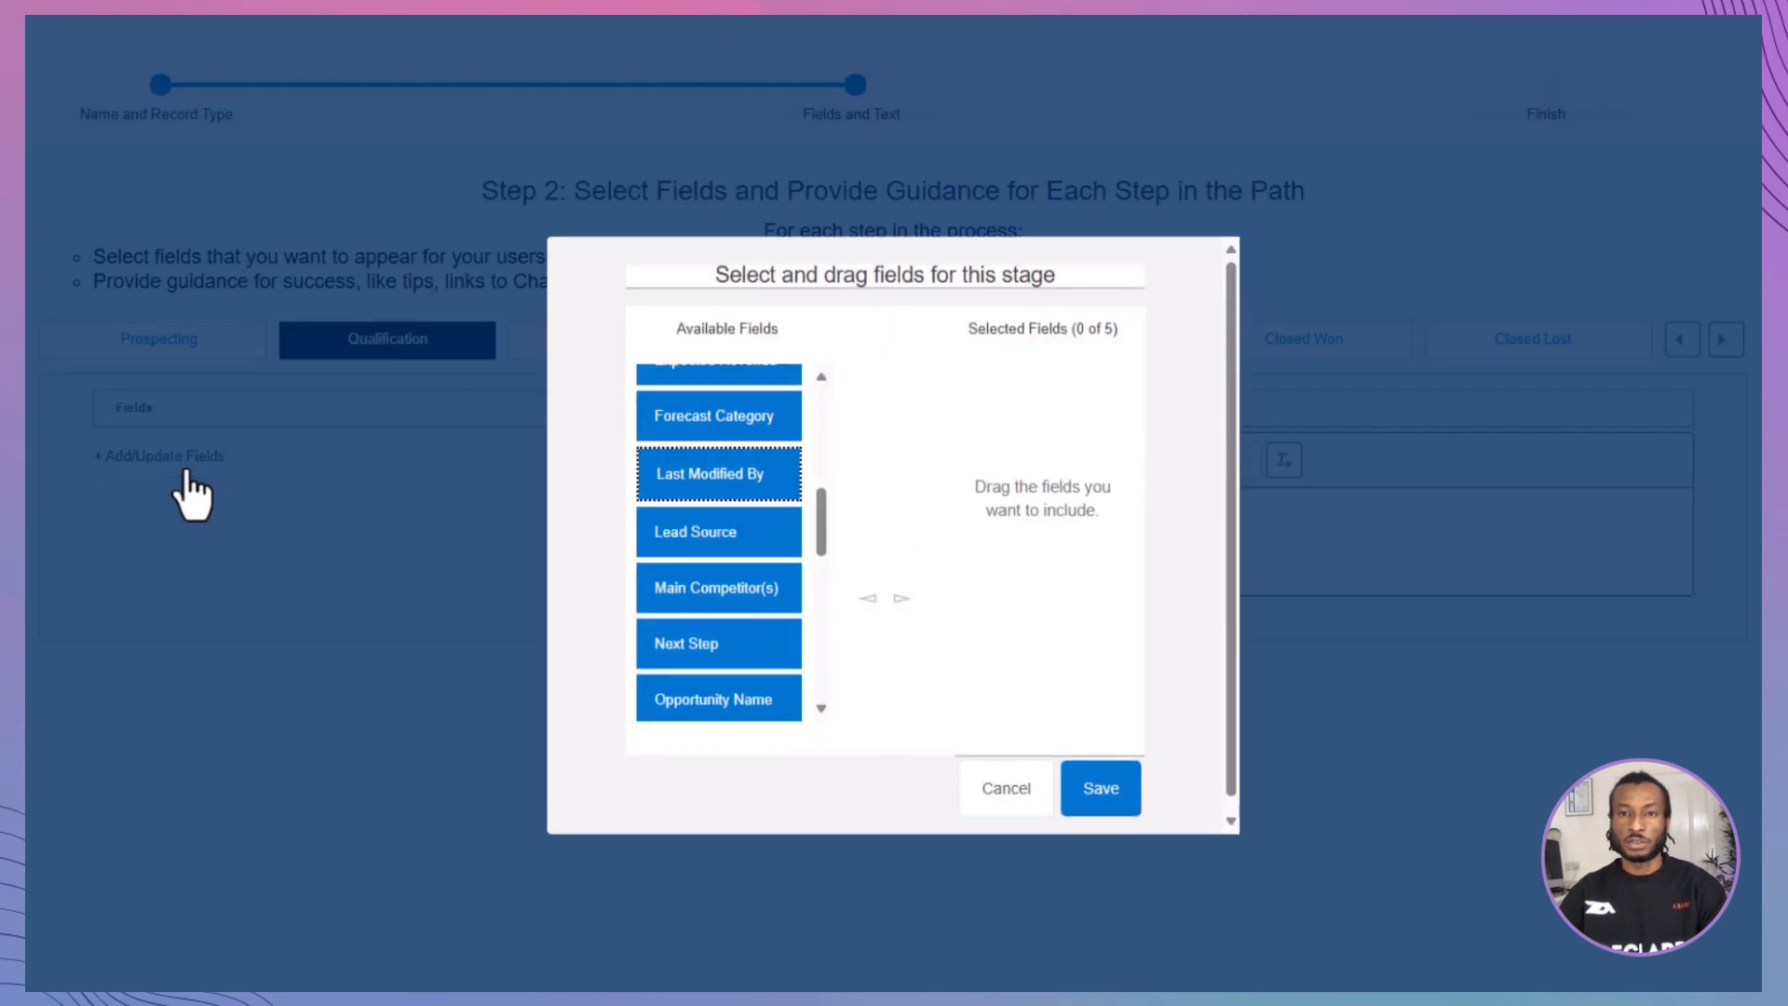
scroll(715, 519, "up", 5)
left_click_drag(718, 512, 1052, 438)
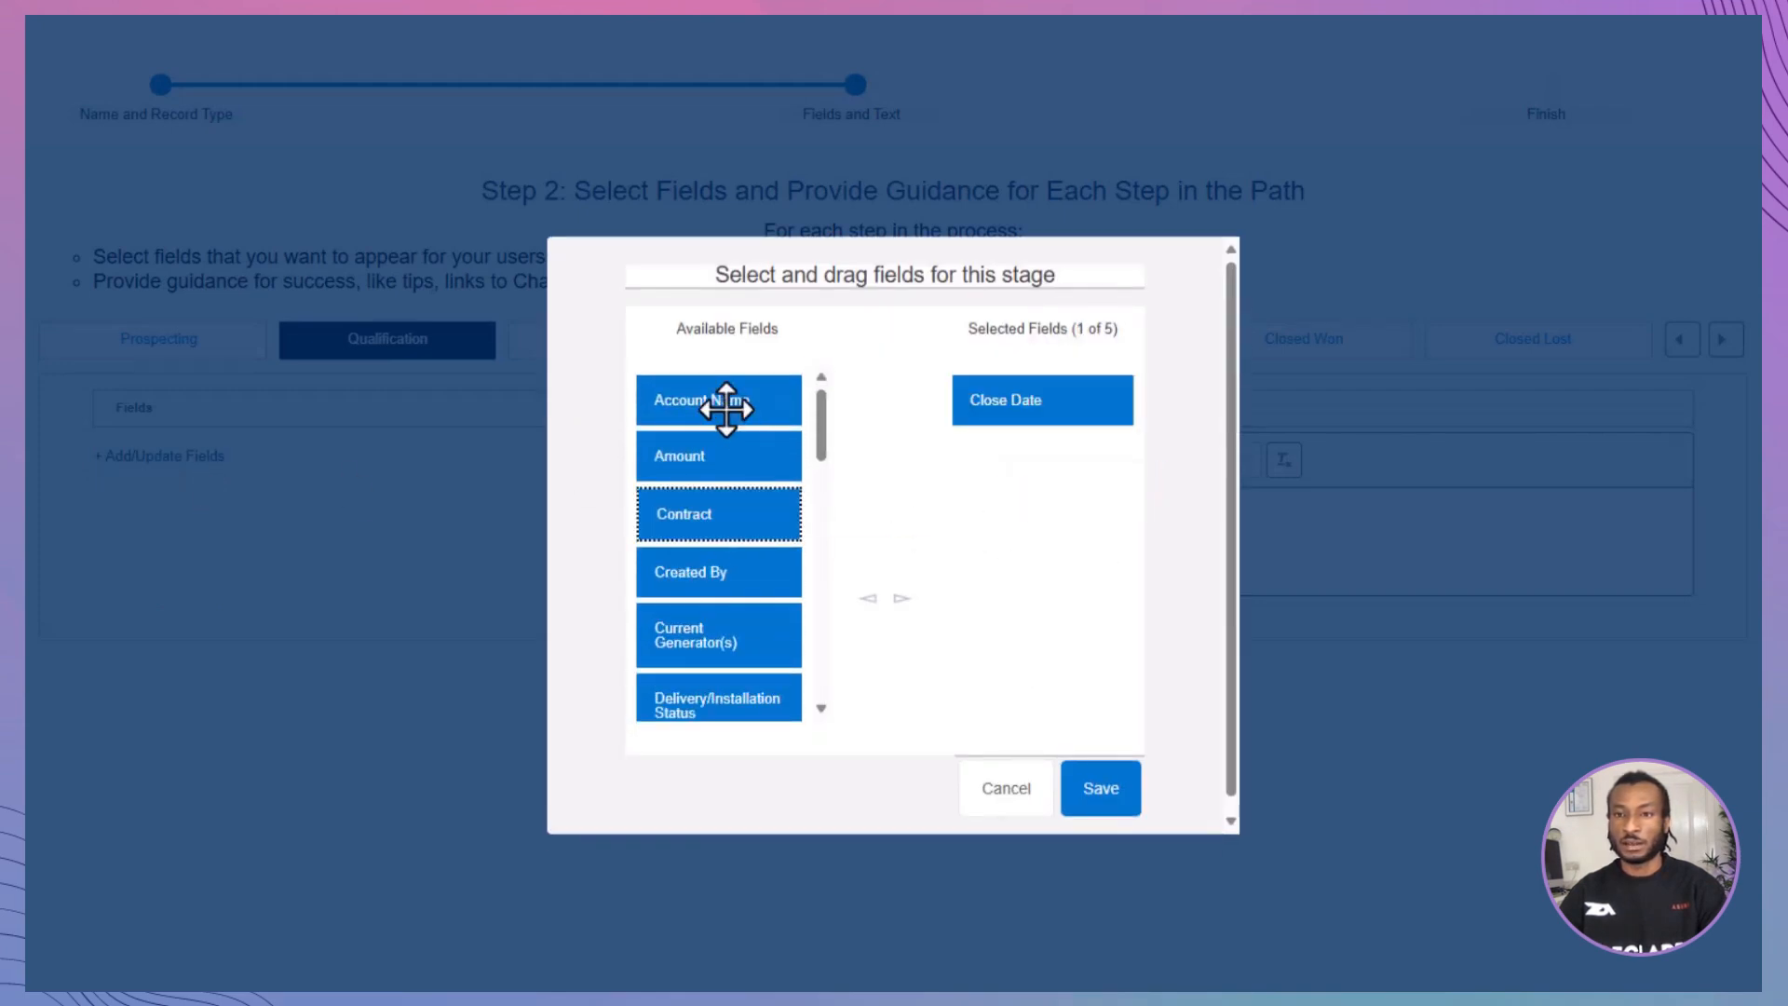
left_click_drag(721, 456, 1078, 553)
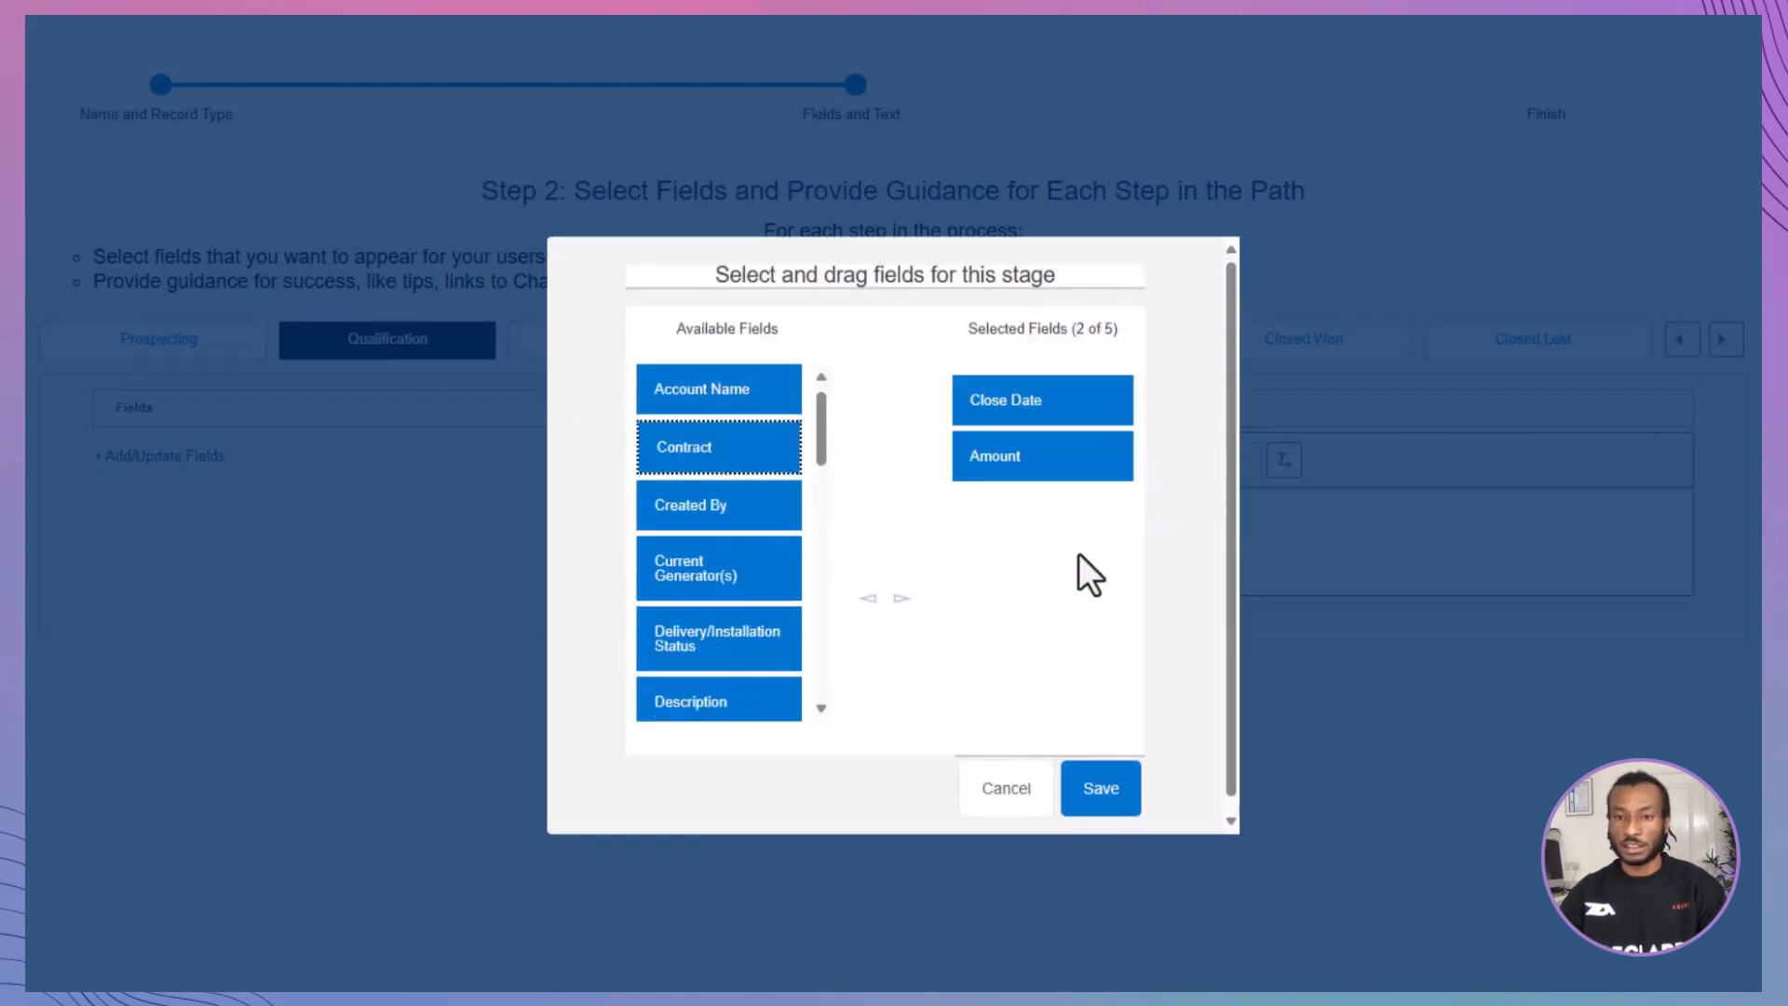
left_click(1095, 773)
left_click(913, 494)
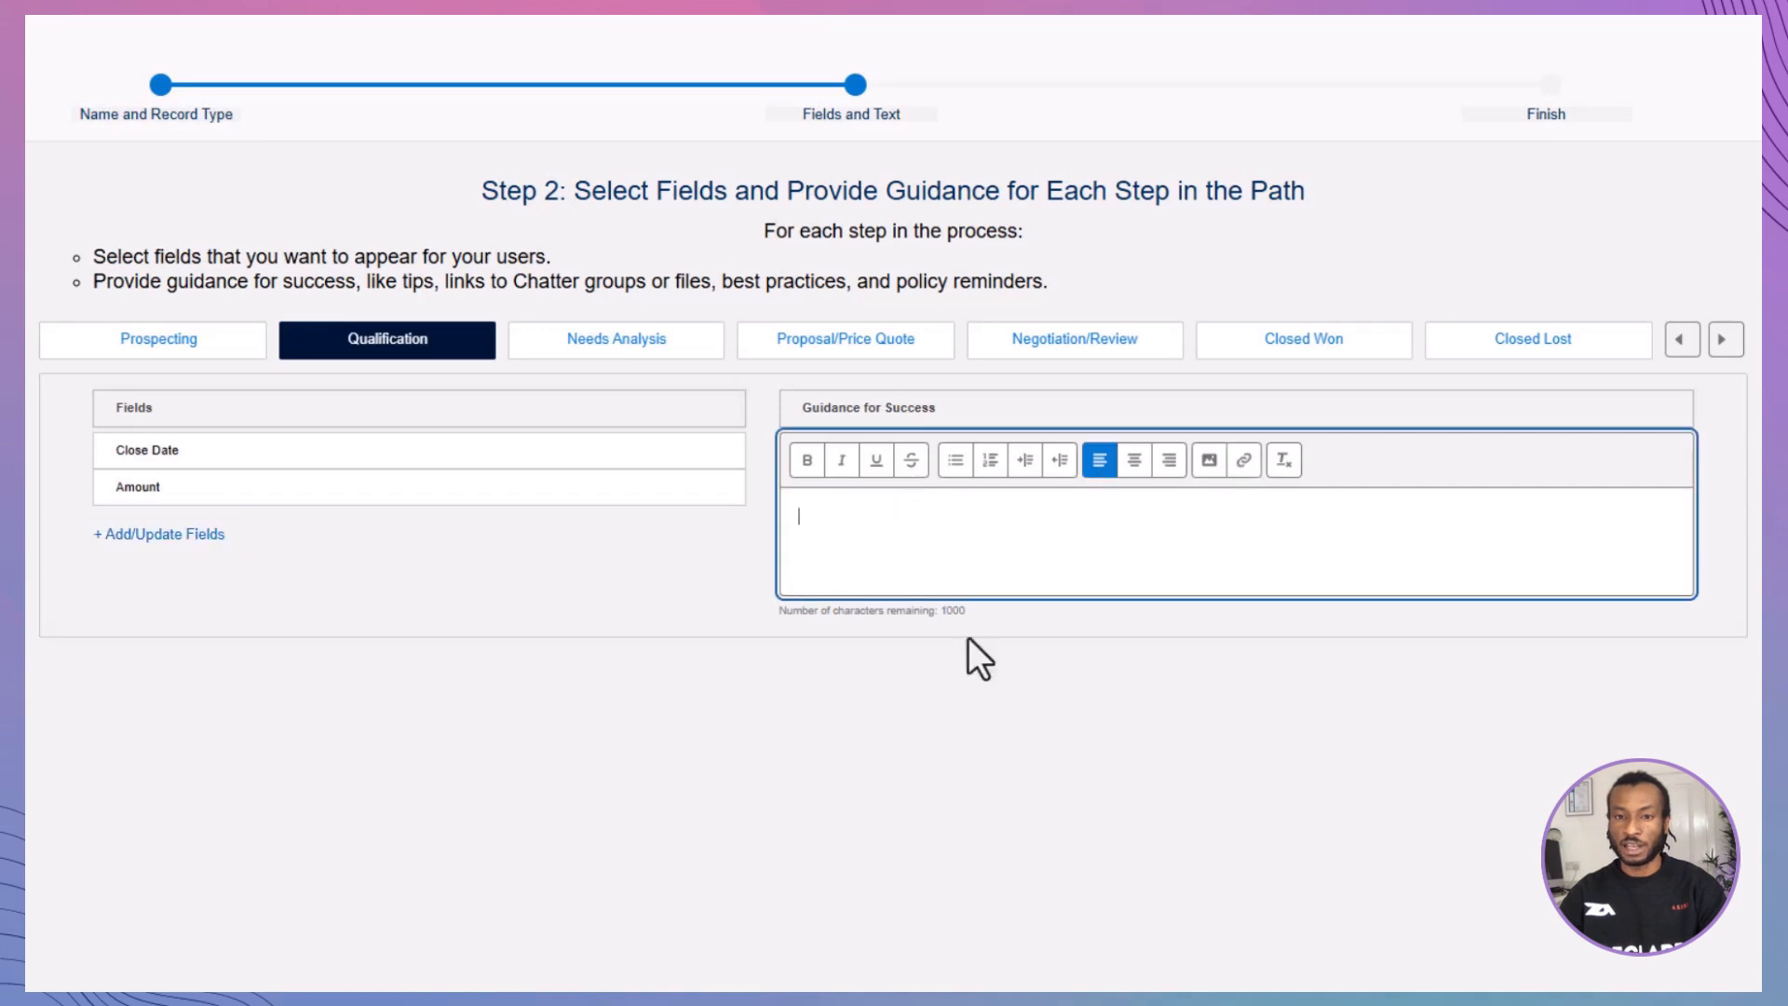
type("Qualify the opportunity and confirm budget: What problems are they trying to solve? How does solving these problems help them? What is their budget?")
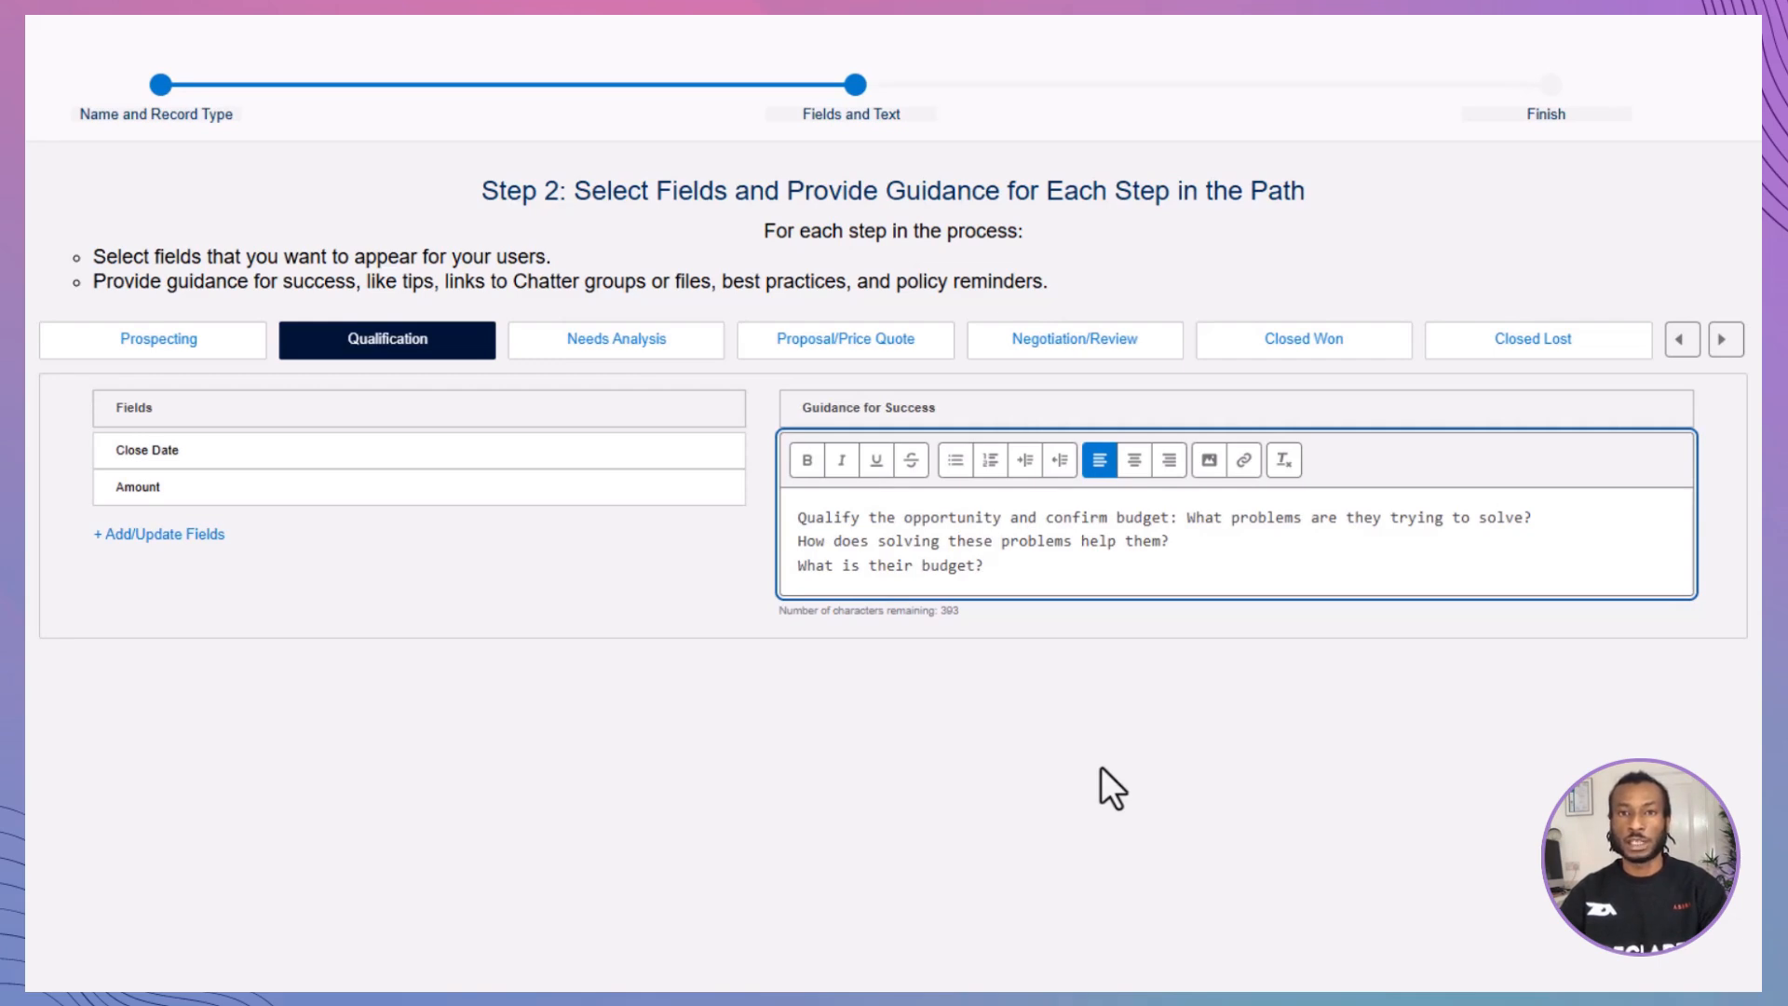
Step: Add Expected Revenue, Forecast Category and Main Competitor(s) to the Needs Analysis stage and paste guidance linking the video "3 Steps to Reduce Time to Close"
left_click(675, 343)
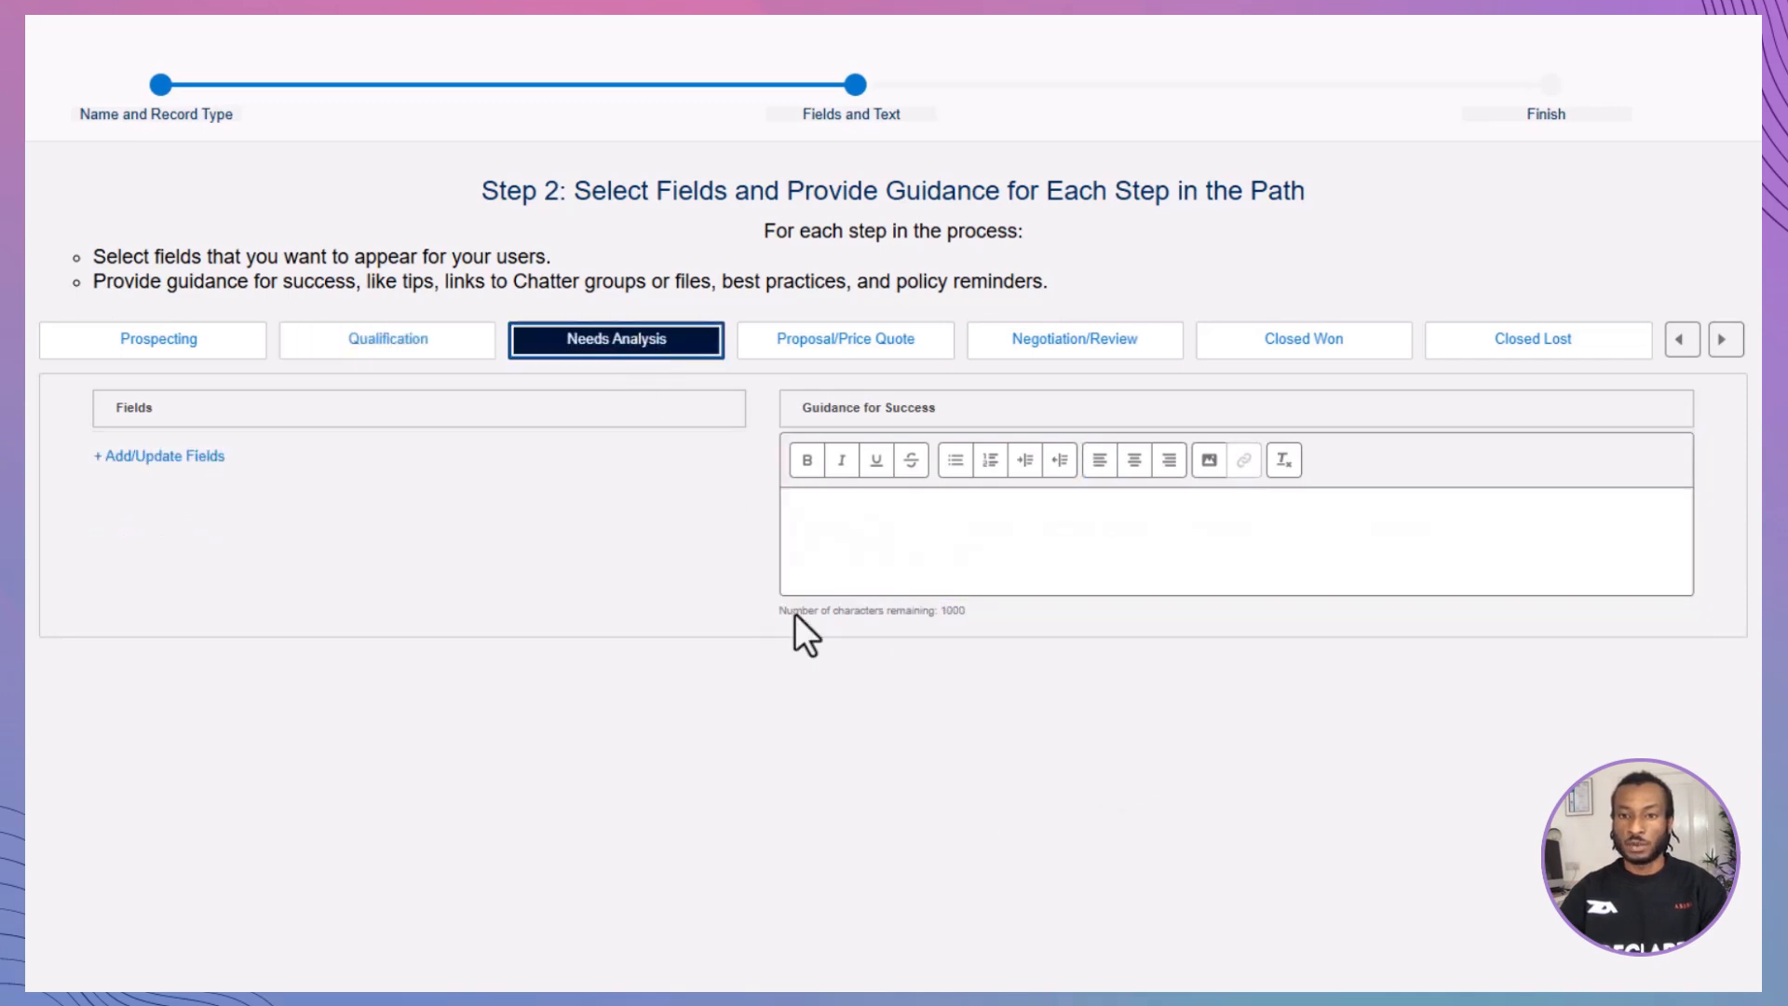
left_click(181, 457)
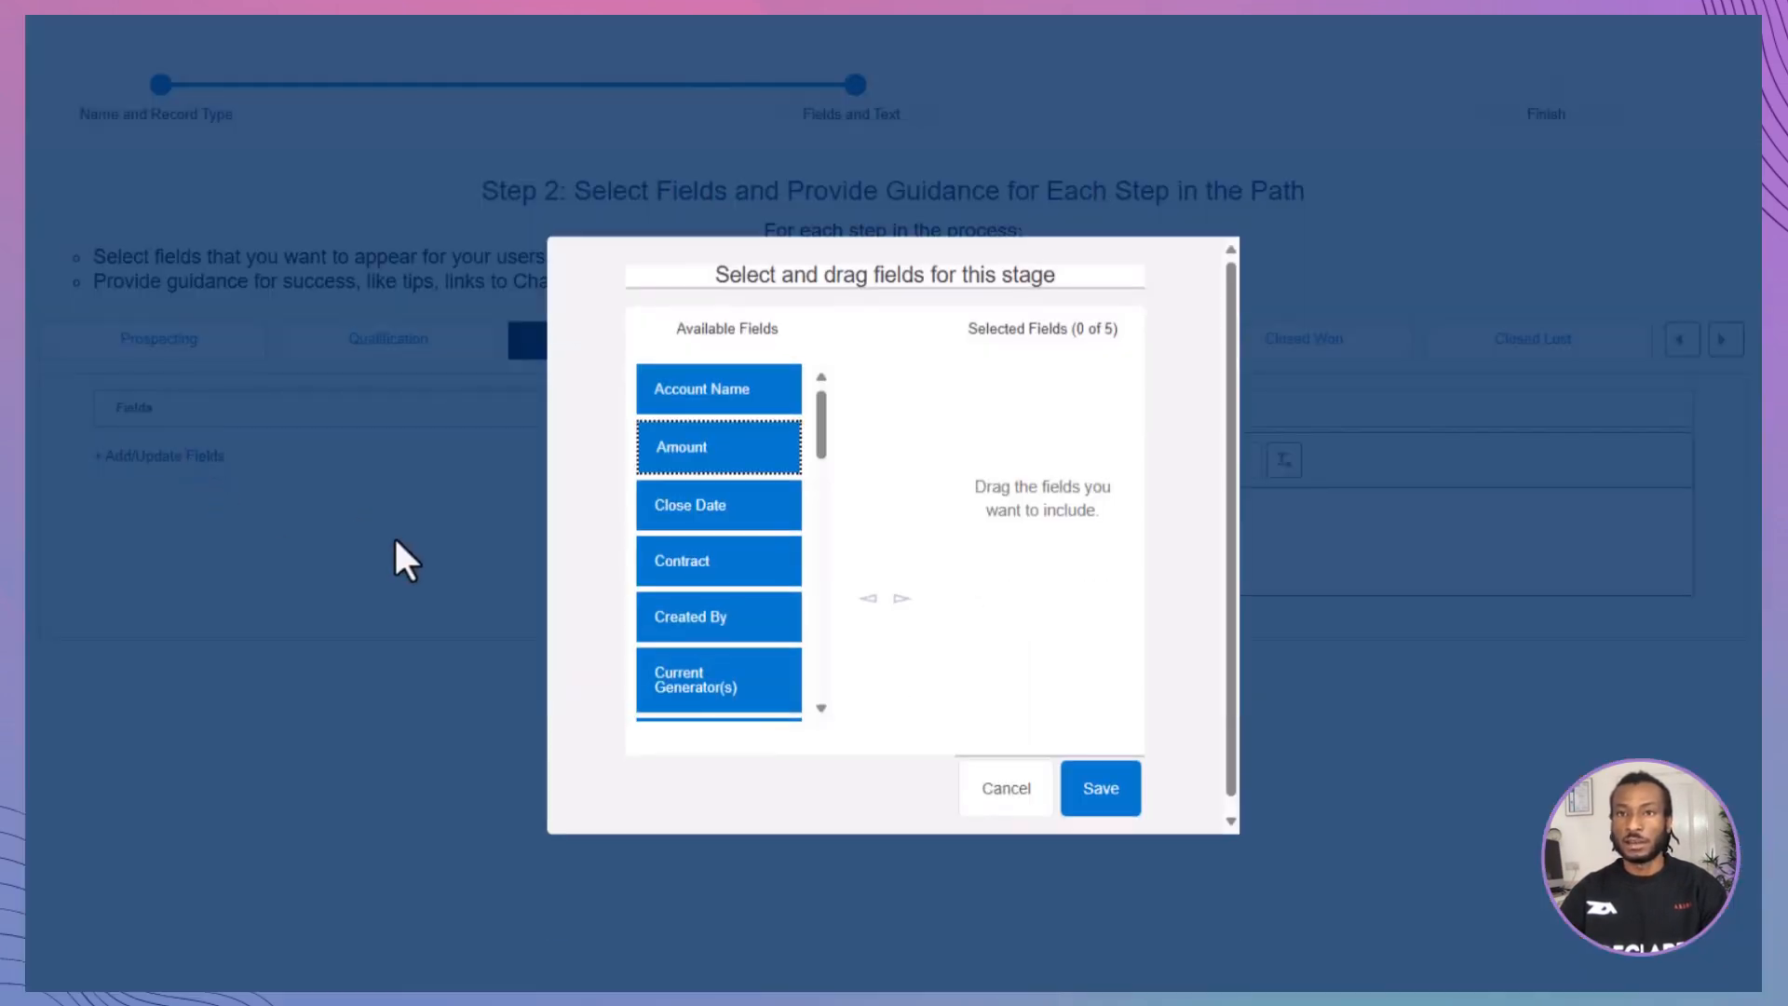
scroll(760, 539, "down", 4)
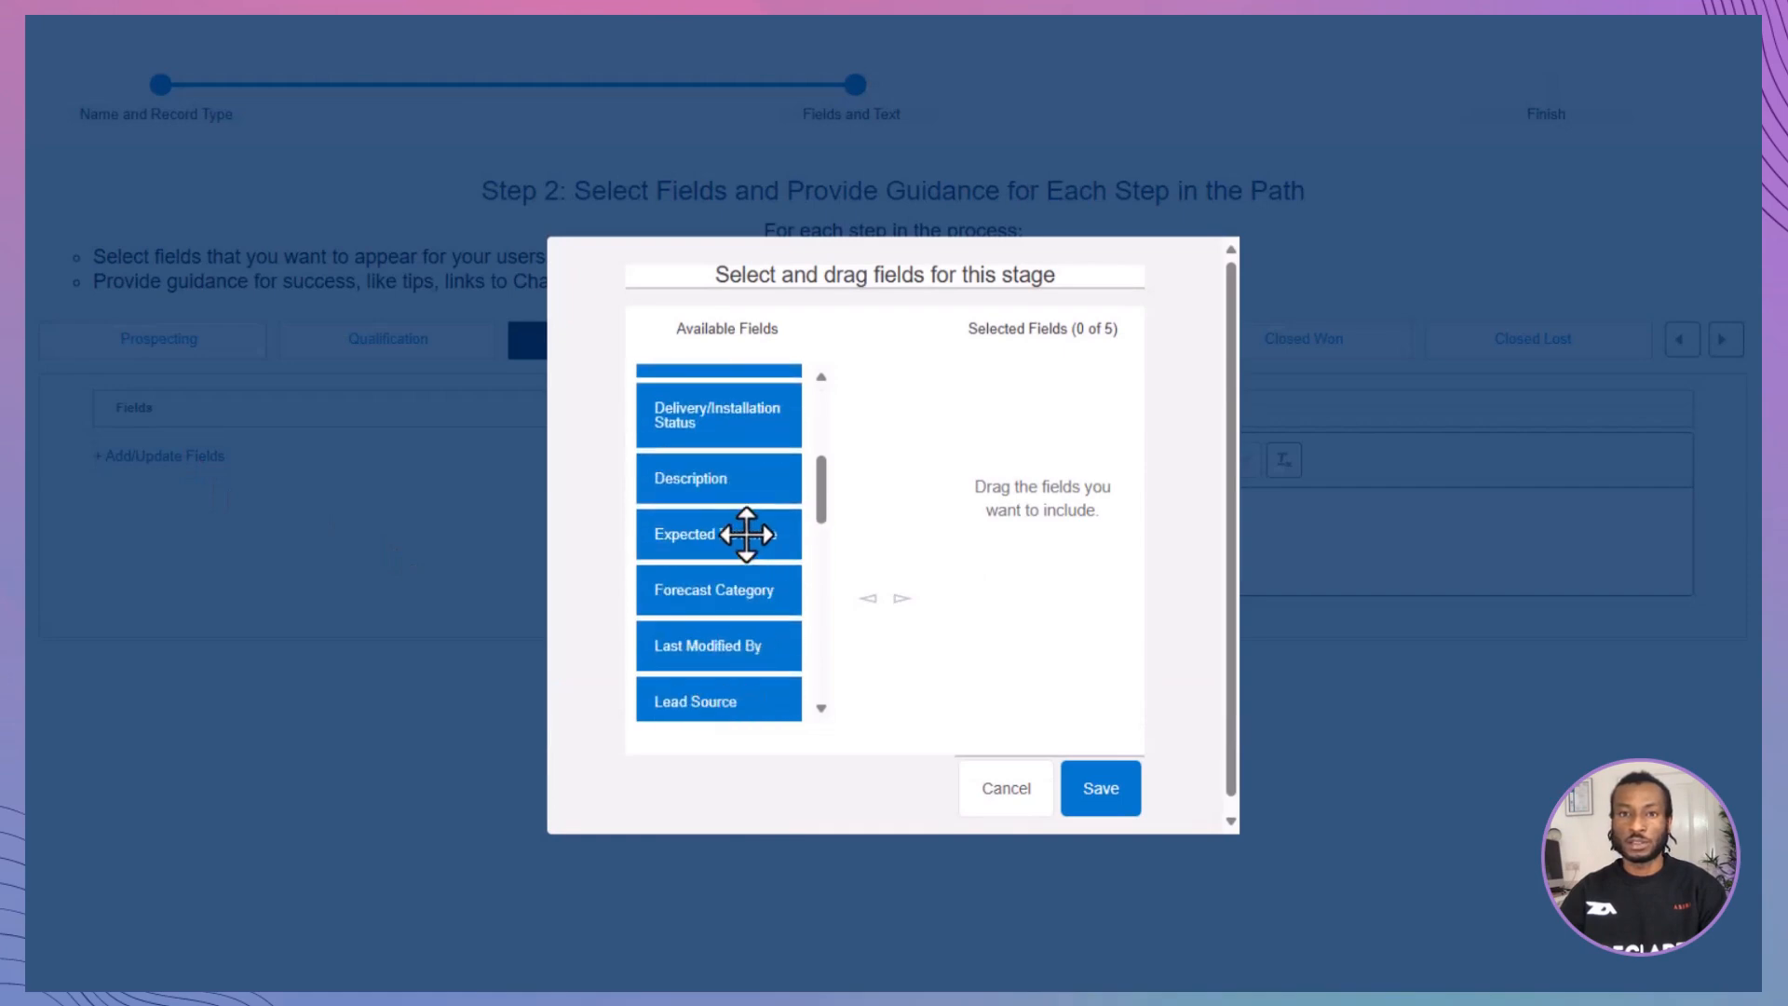
left_click_drag(746, 533, 969, 498)
left_click_drag(722, 549, 1076, 530)
left_click_drag(791, 652, 1072, 622)
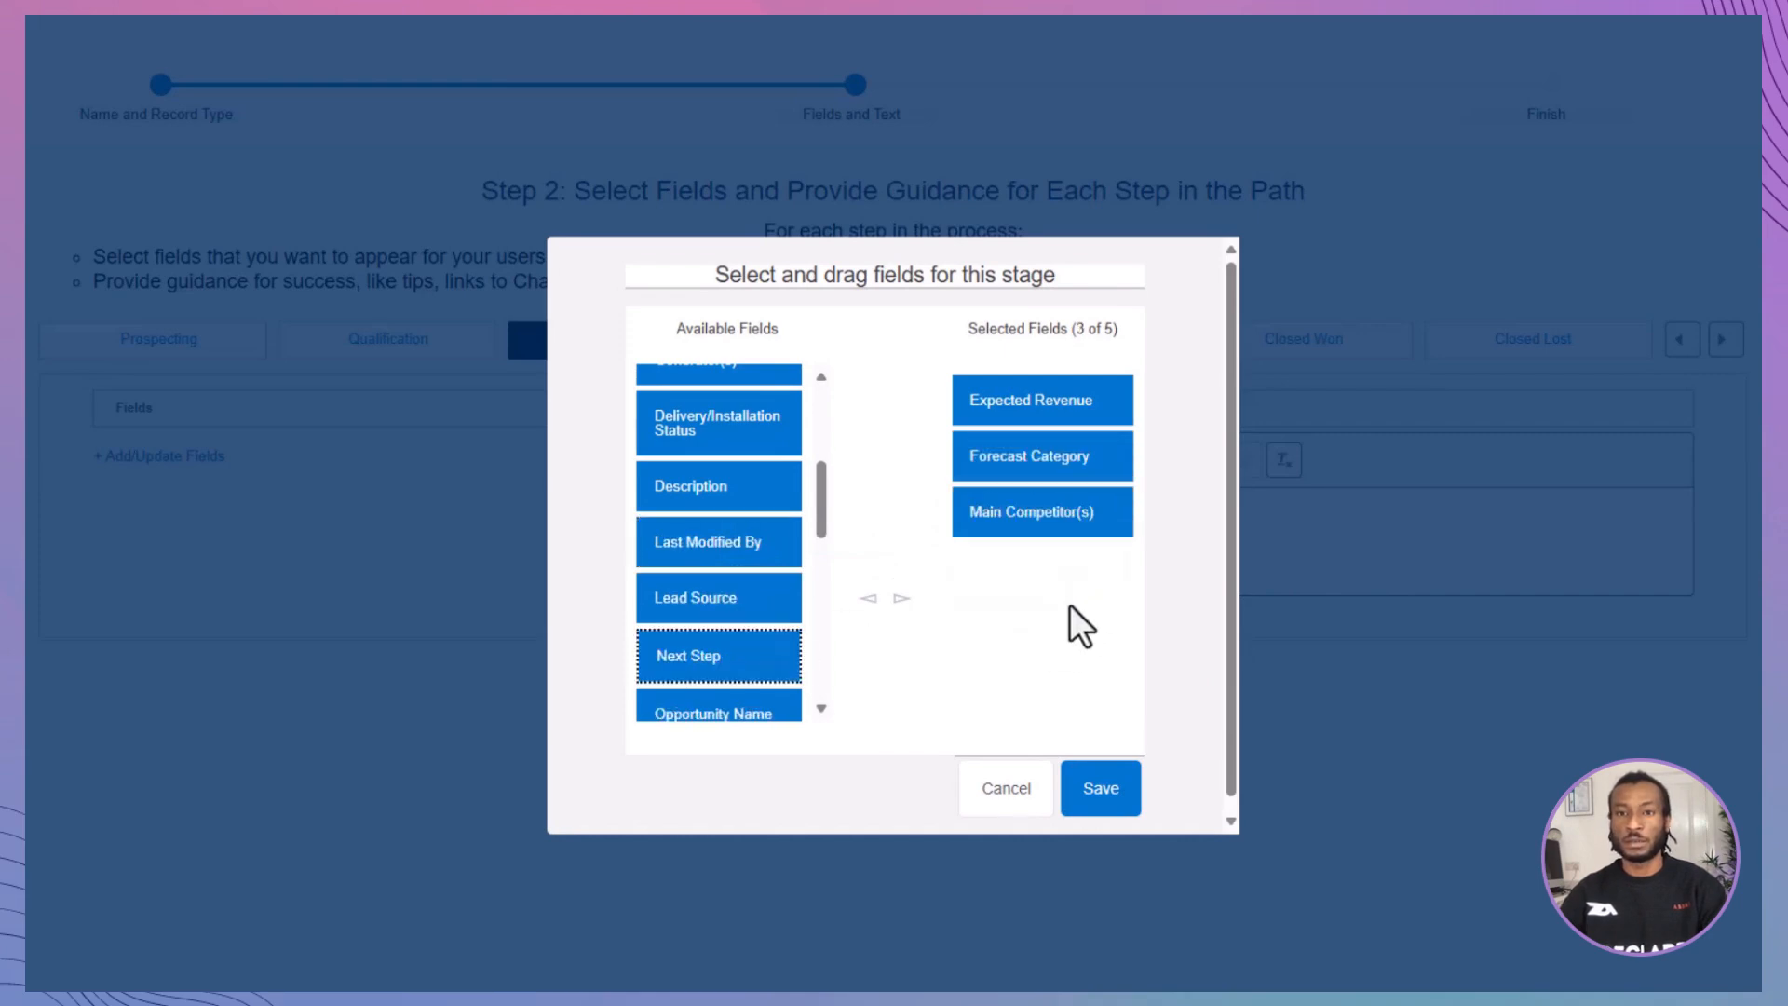
left_click(1099, 802)
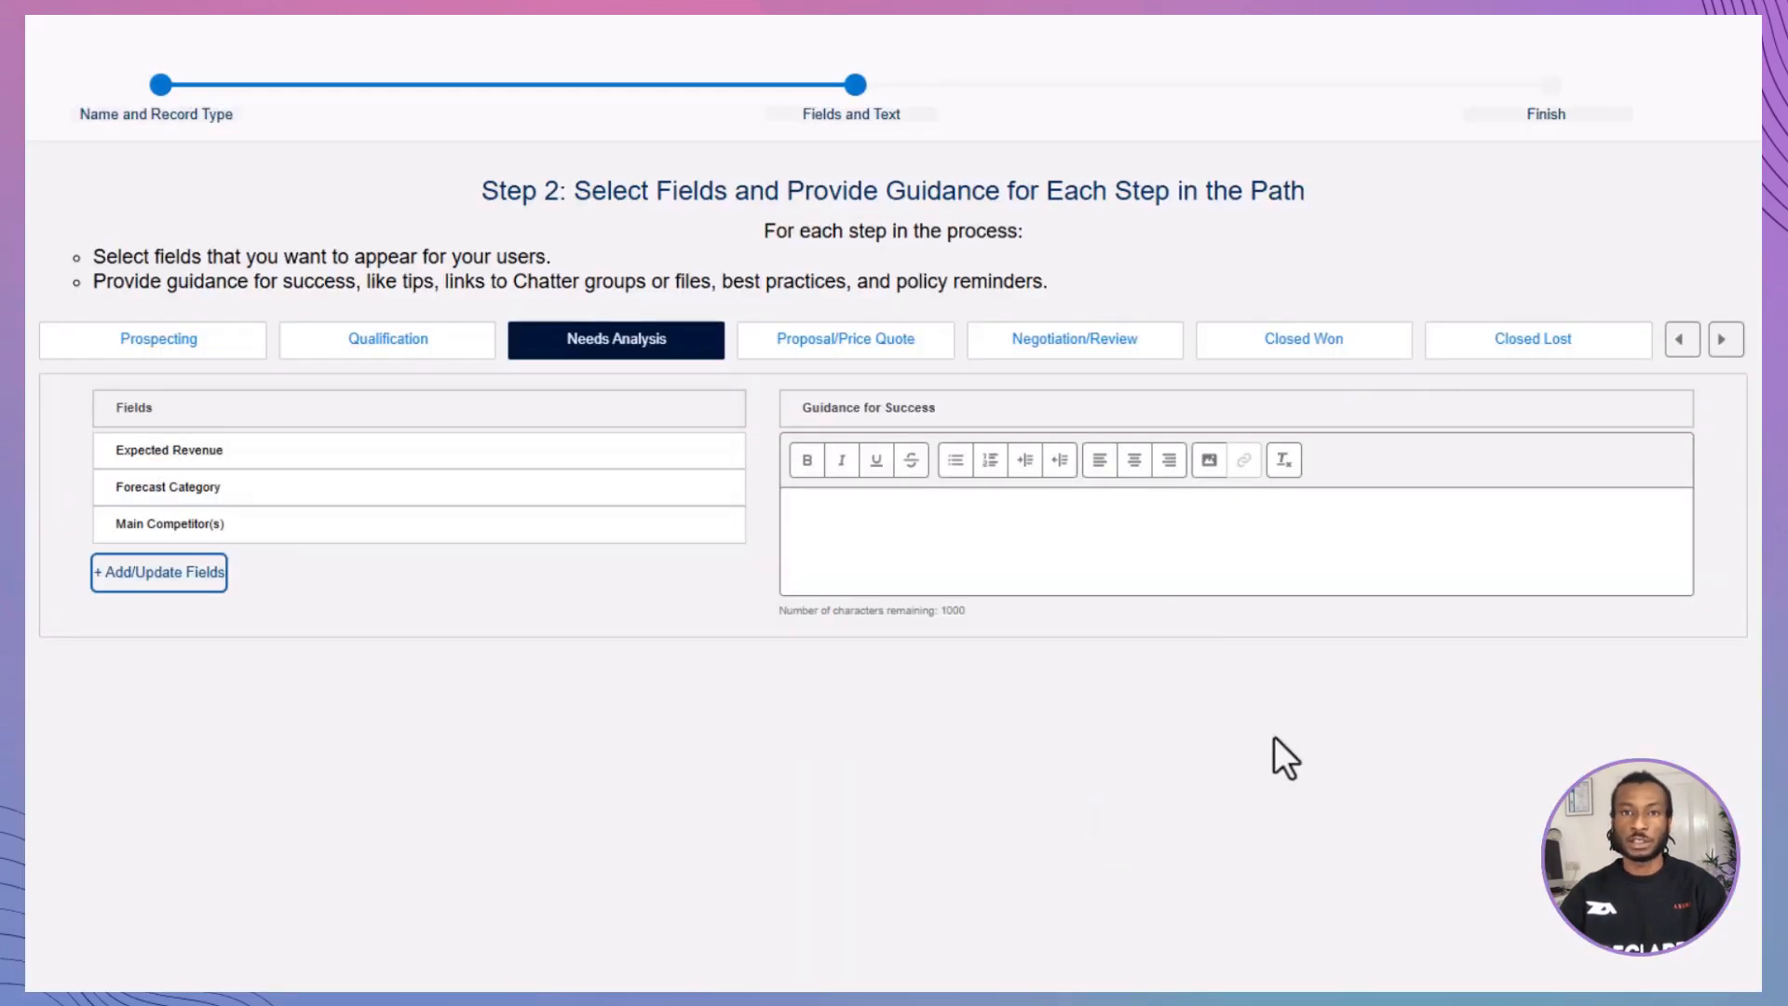
type("Check out this helpful Salesforce video, 3 Steps to Reduce Time to Close: https://www.youtube.com/watch?v=6KgdZZ5wOzM")
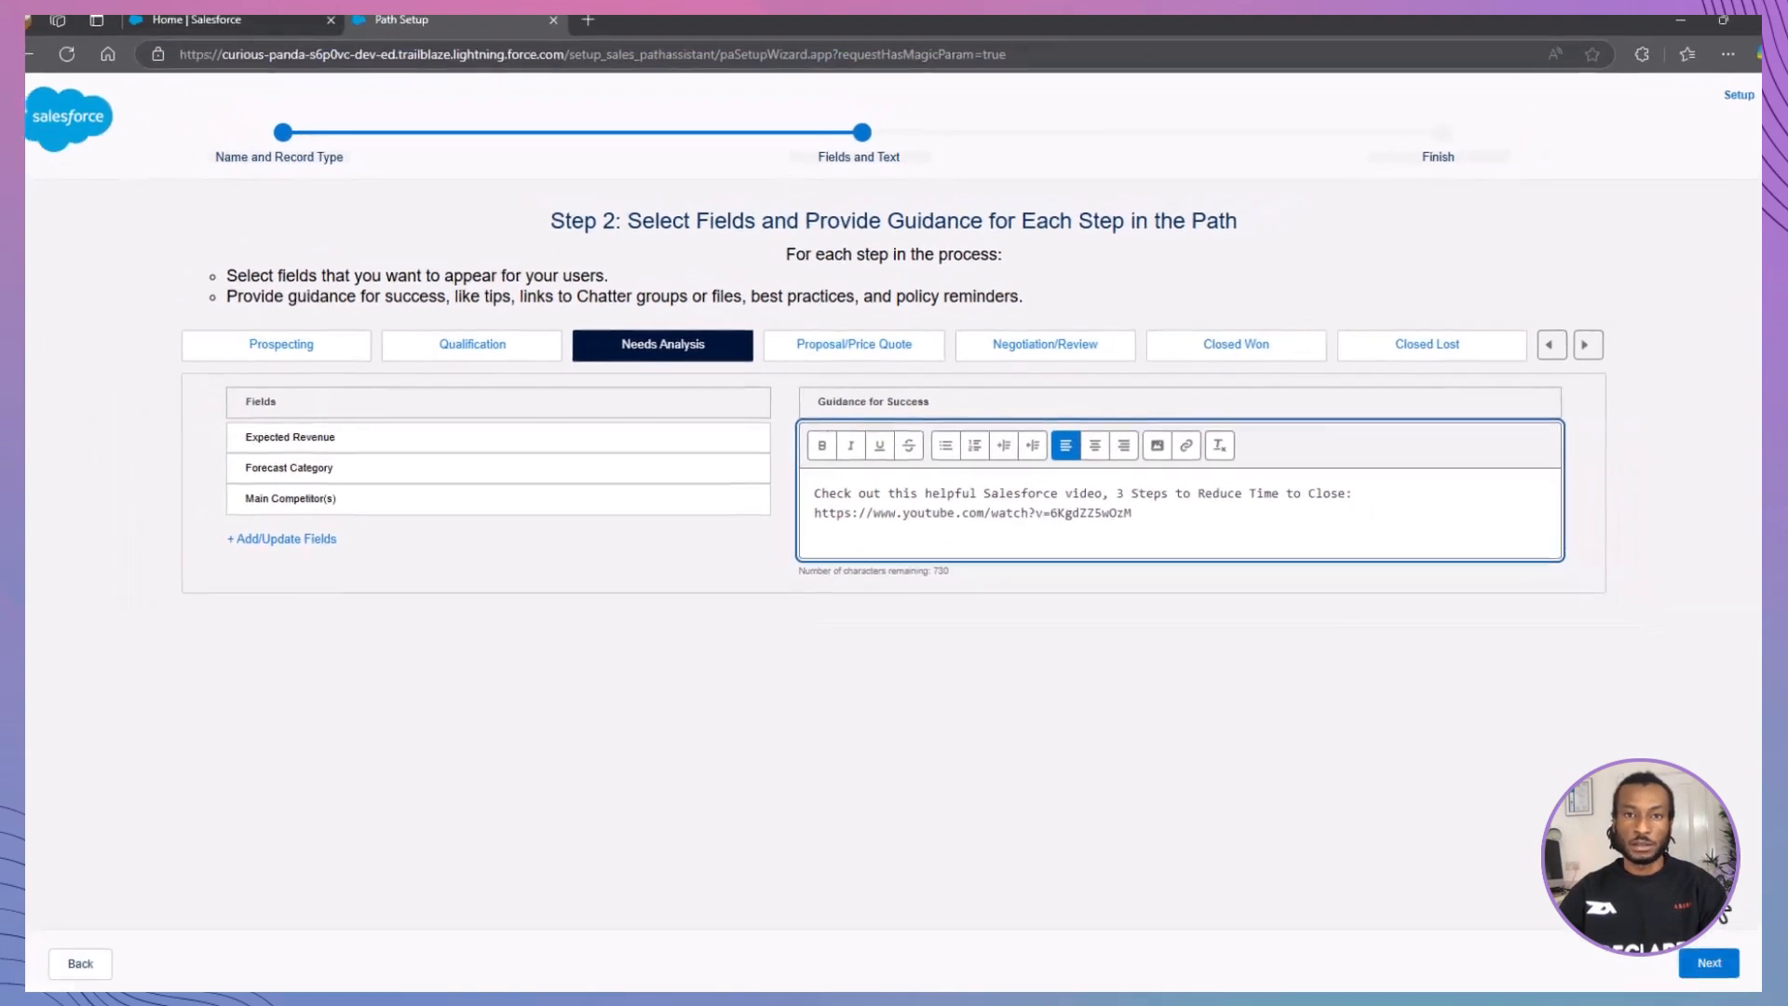
Step: Activate the path, enable celebrations for Closed Won with the frequency set to Always, and finish the path setup
left_click(1706, 962)
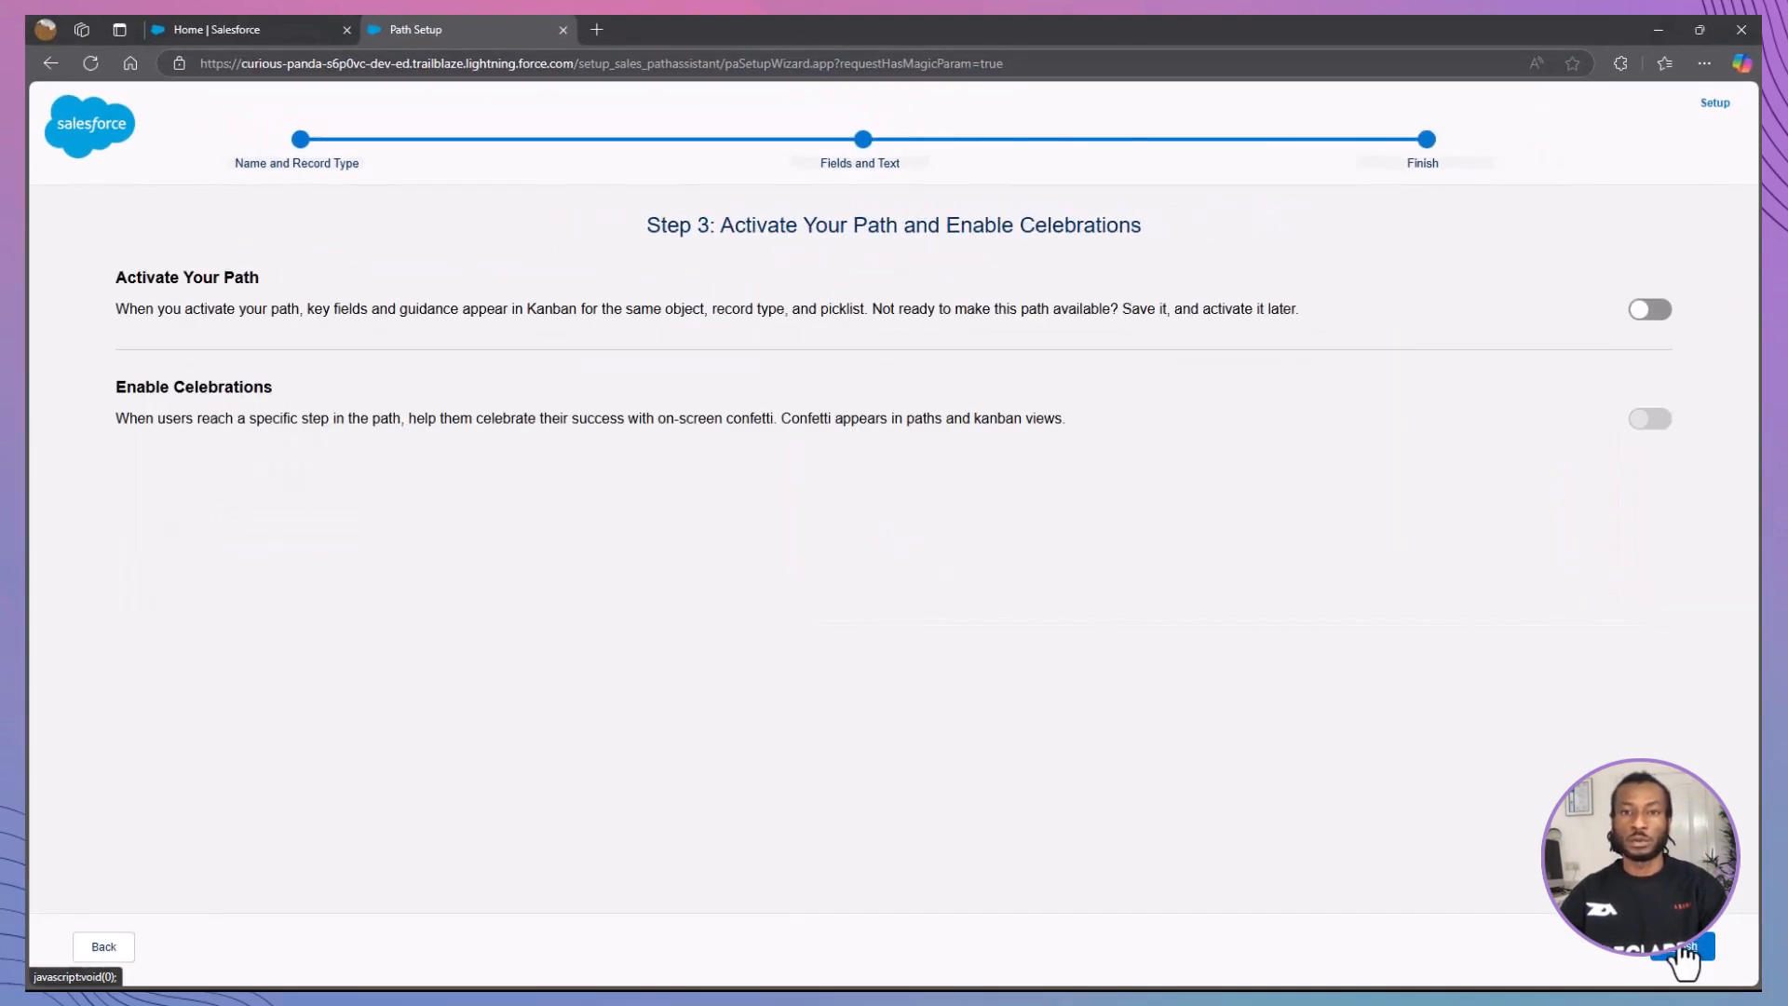
left_click(1646, 311)
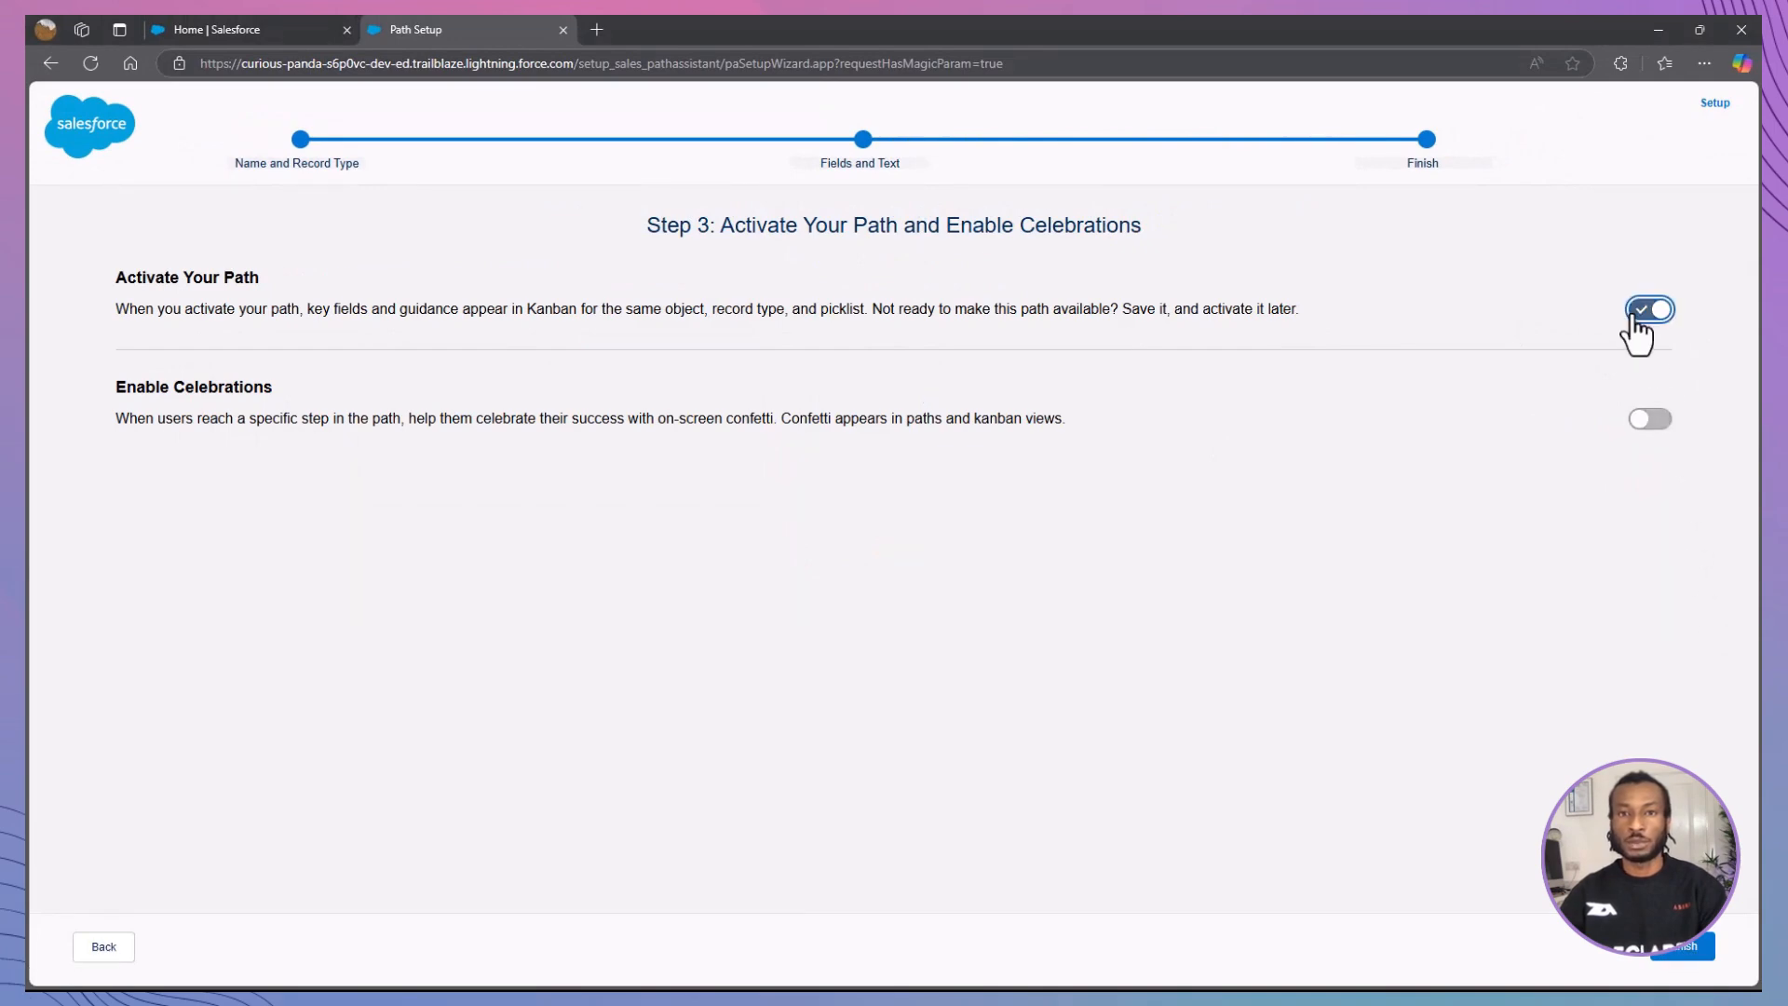
left_click(1656, 418)
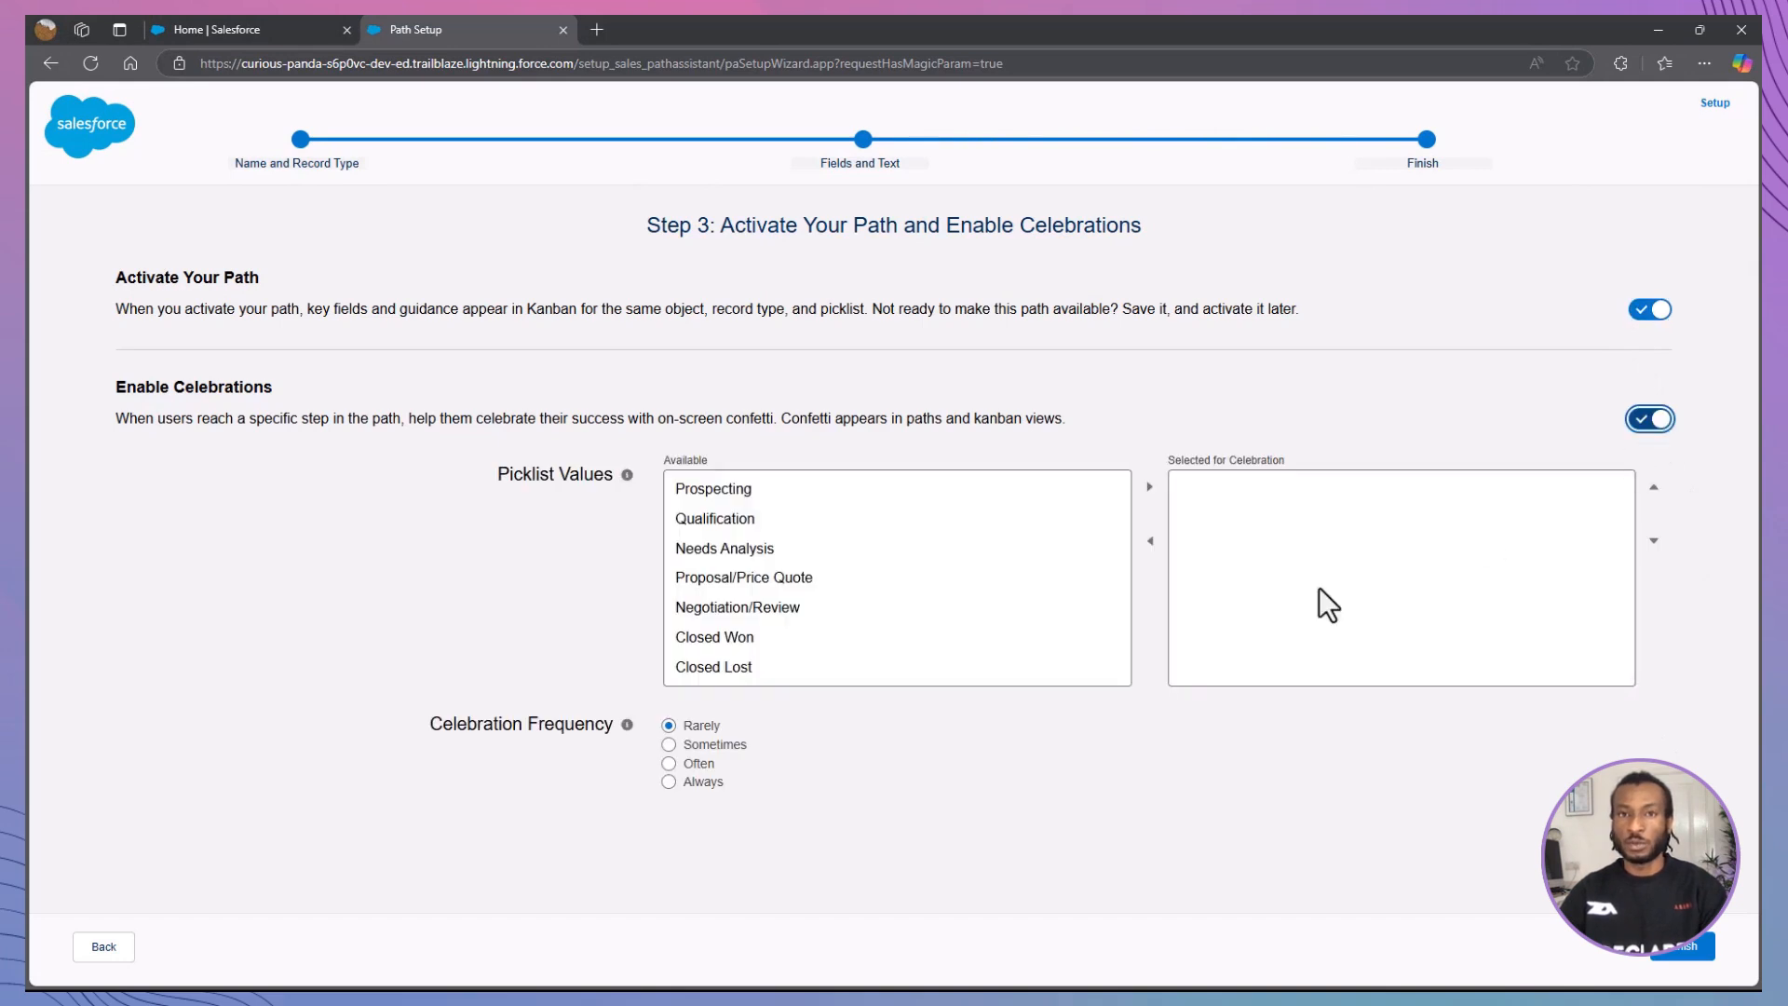
left_click(780, 637)
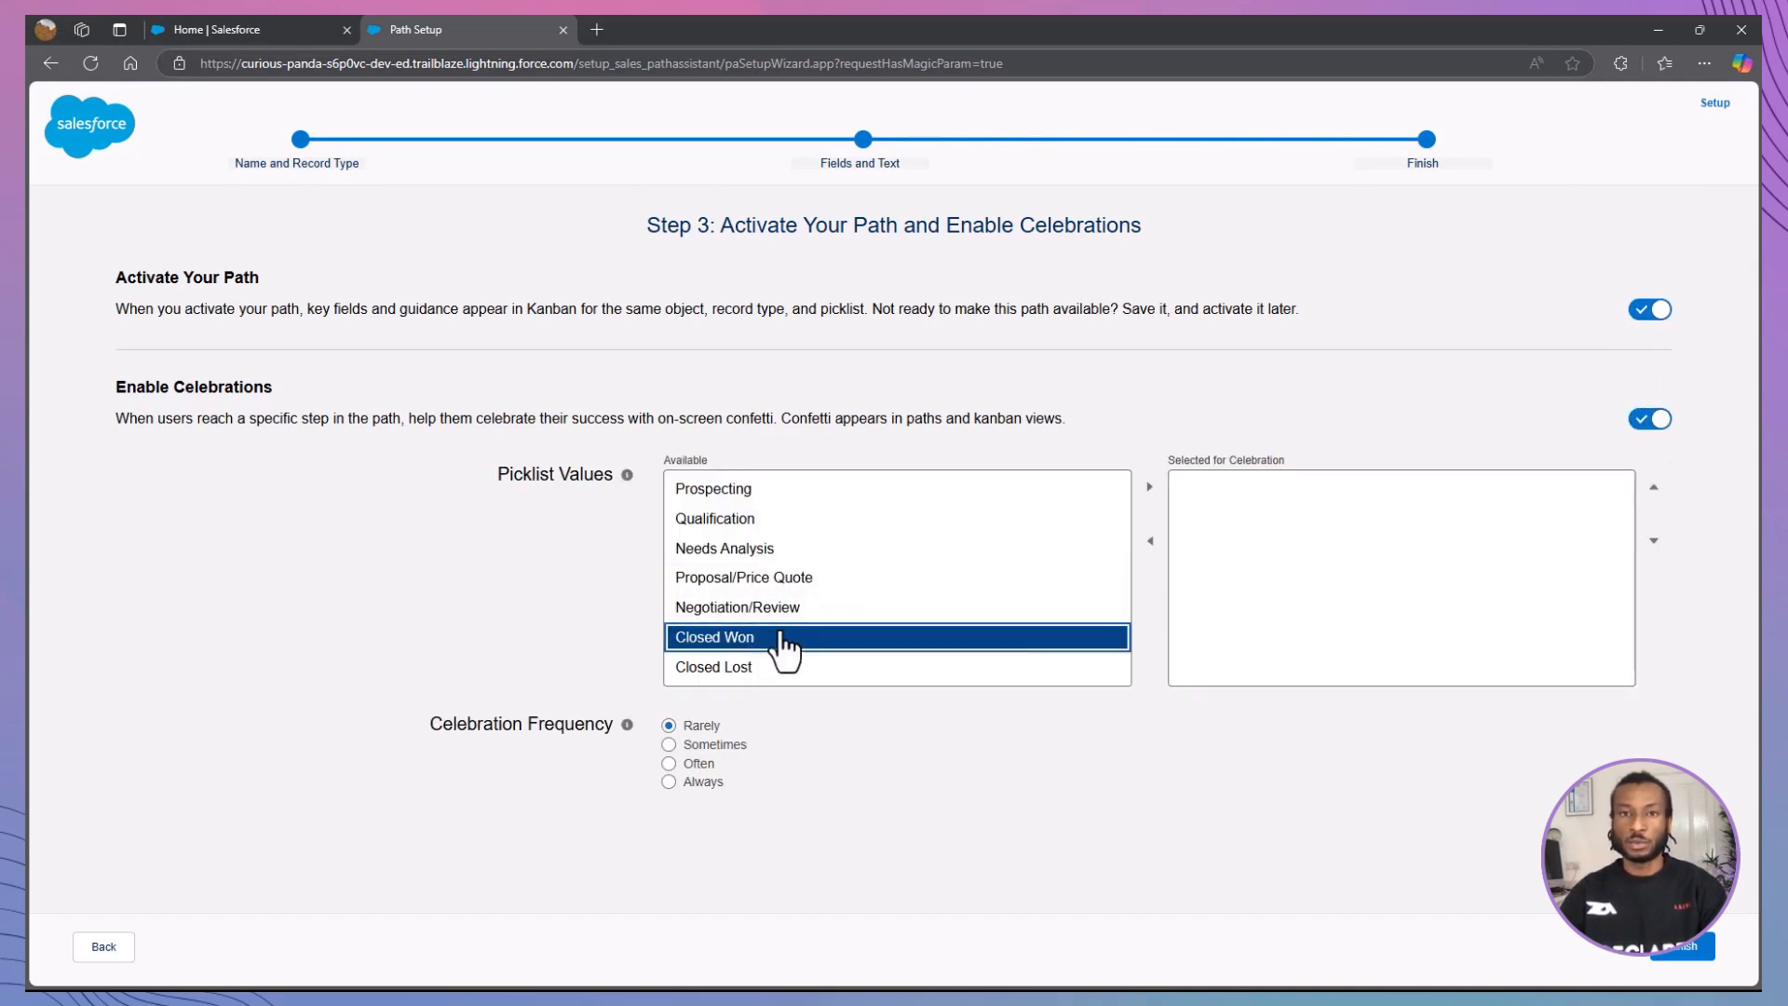
left_click(1150, 488)
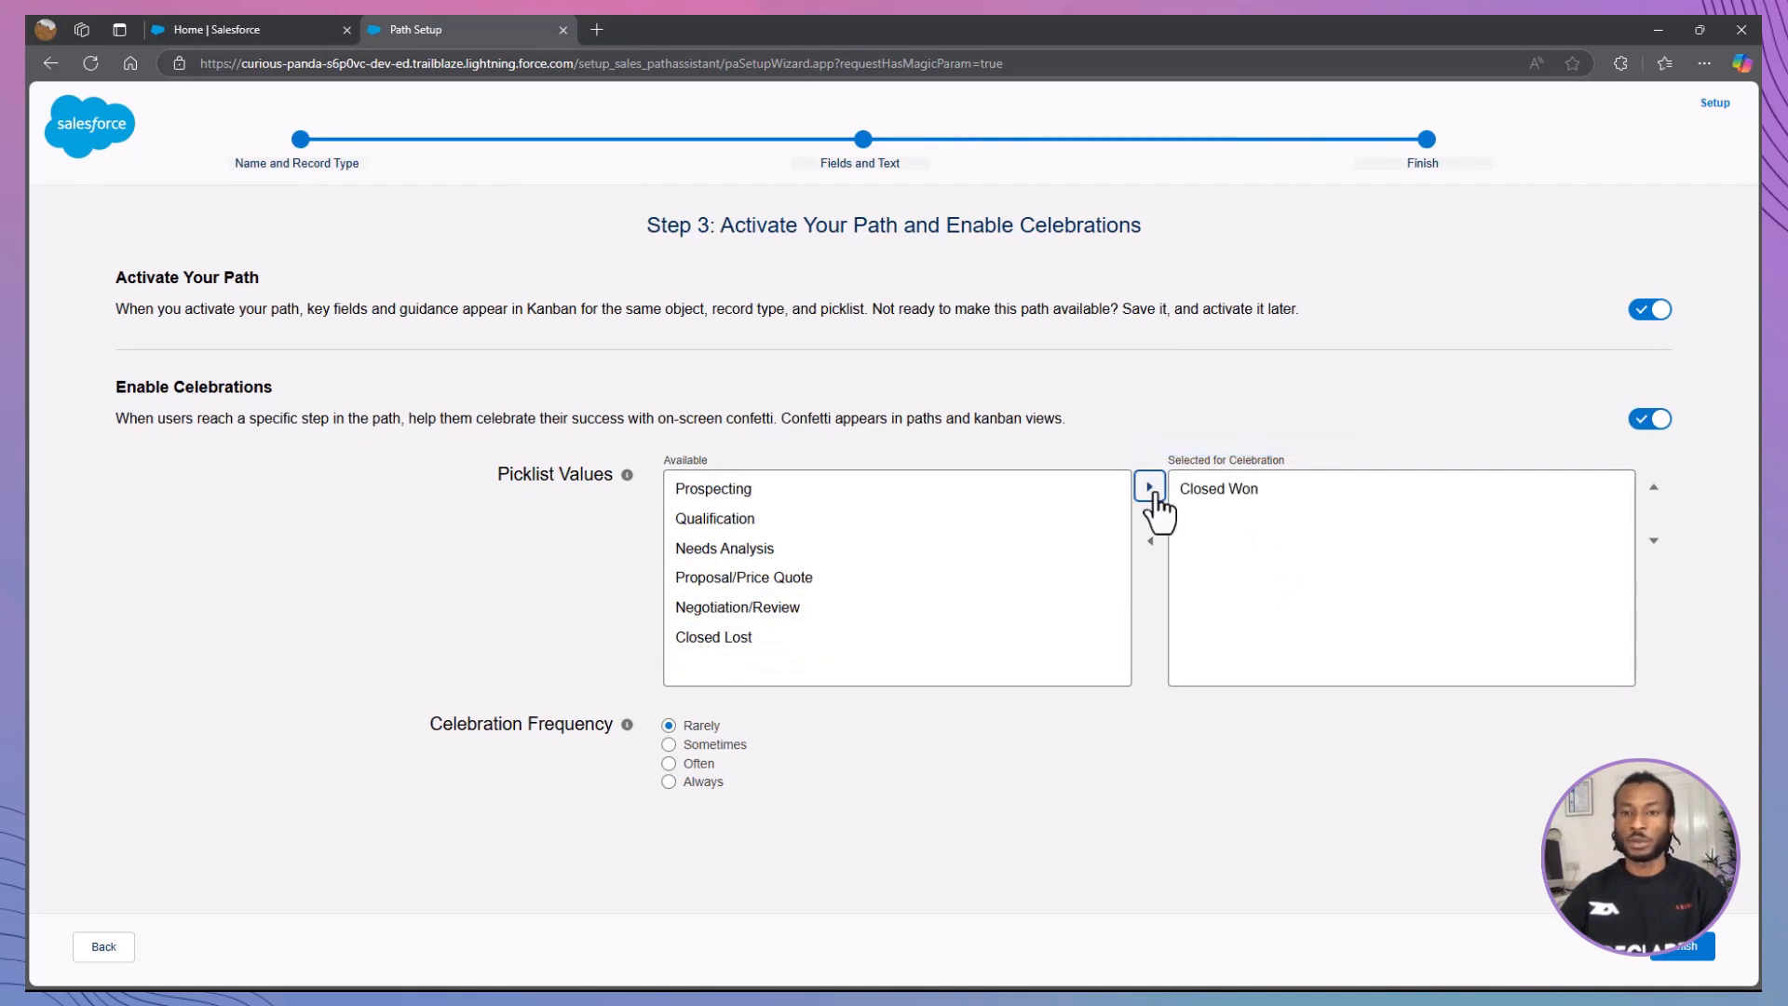
left_click(687, 782)
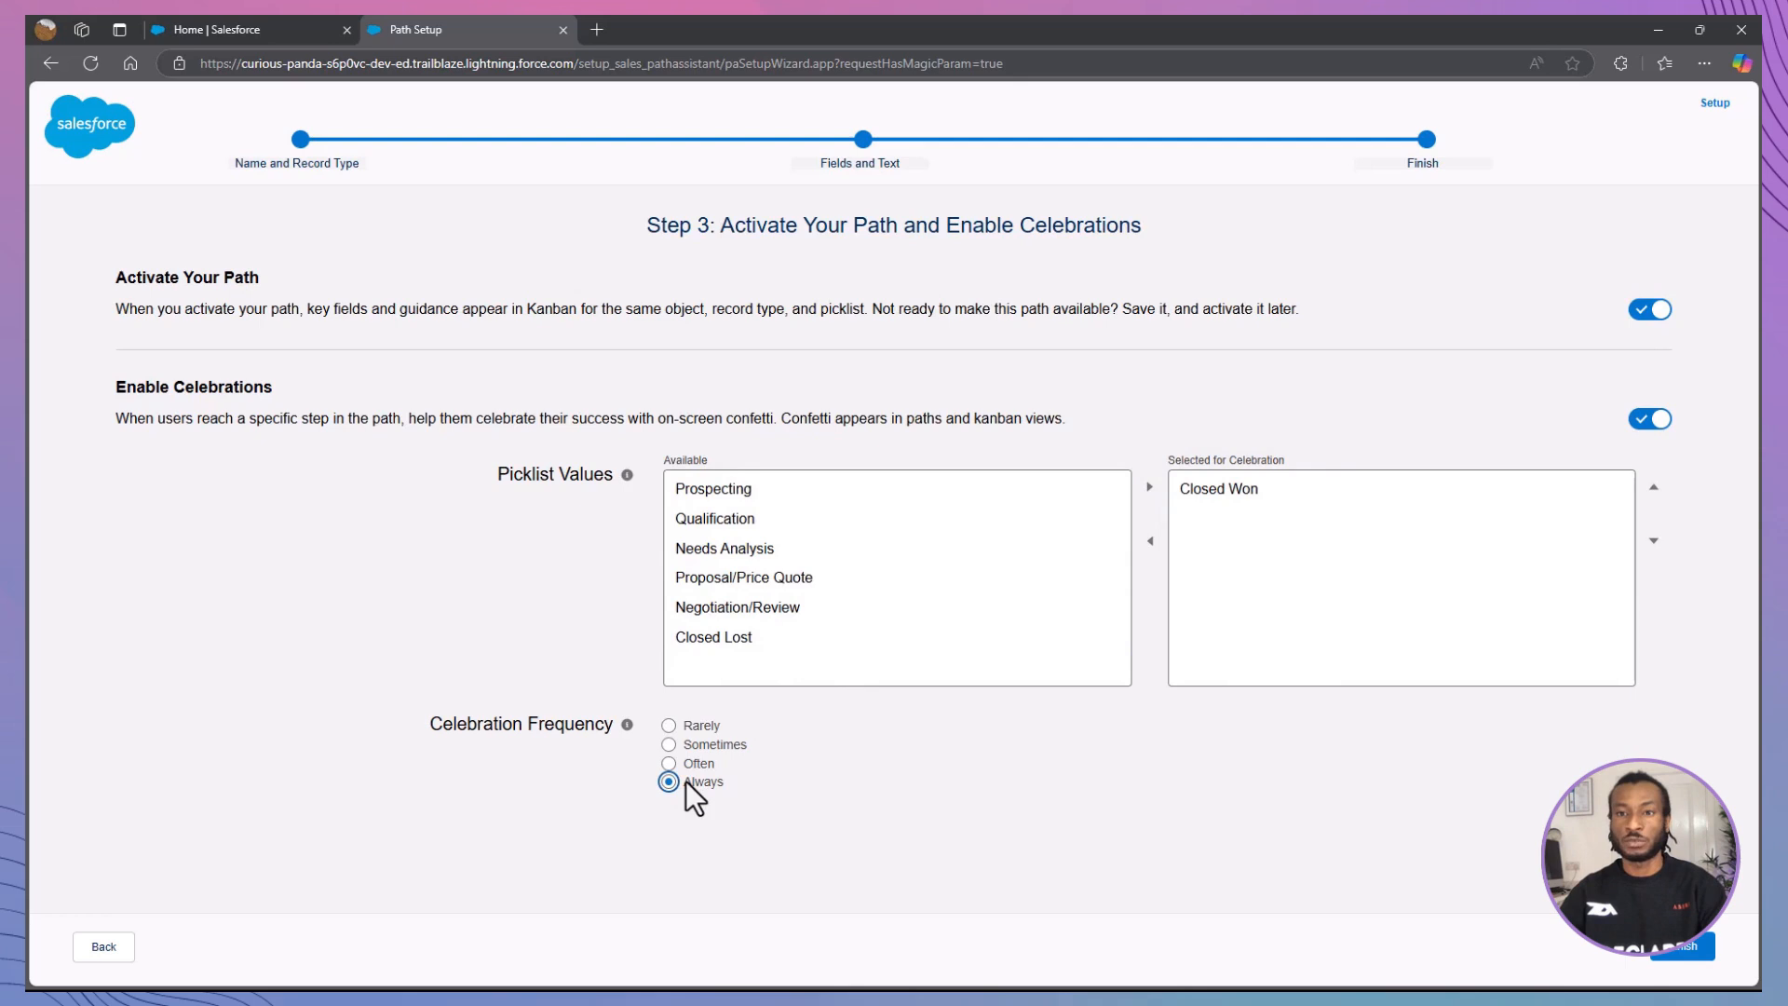
left_click(1688, 958)
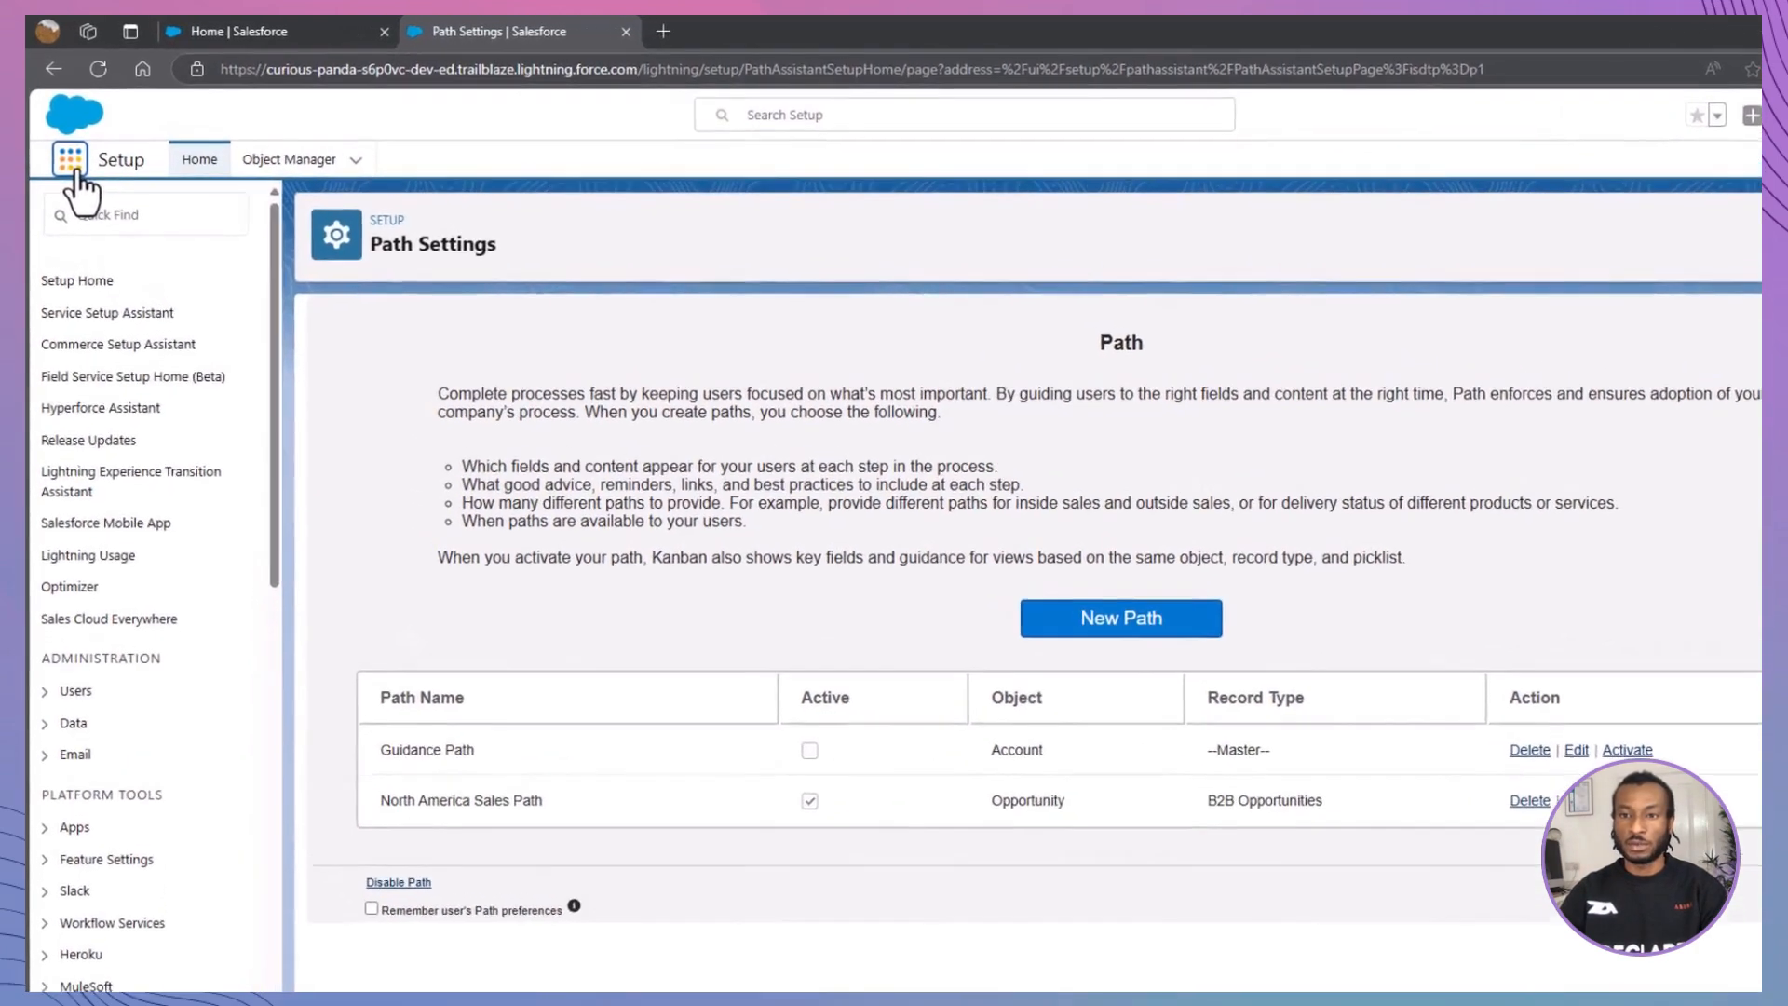
Step: Switch to the Sales app and open the United Oil Office Portable Generators opportunity from the My Opportunities list
left_click(77, 172)
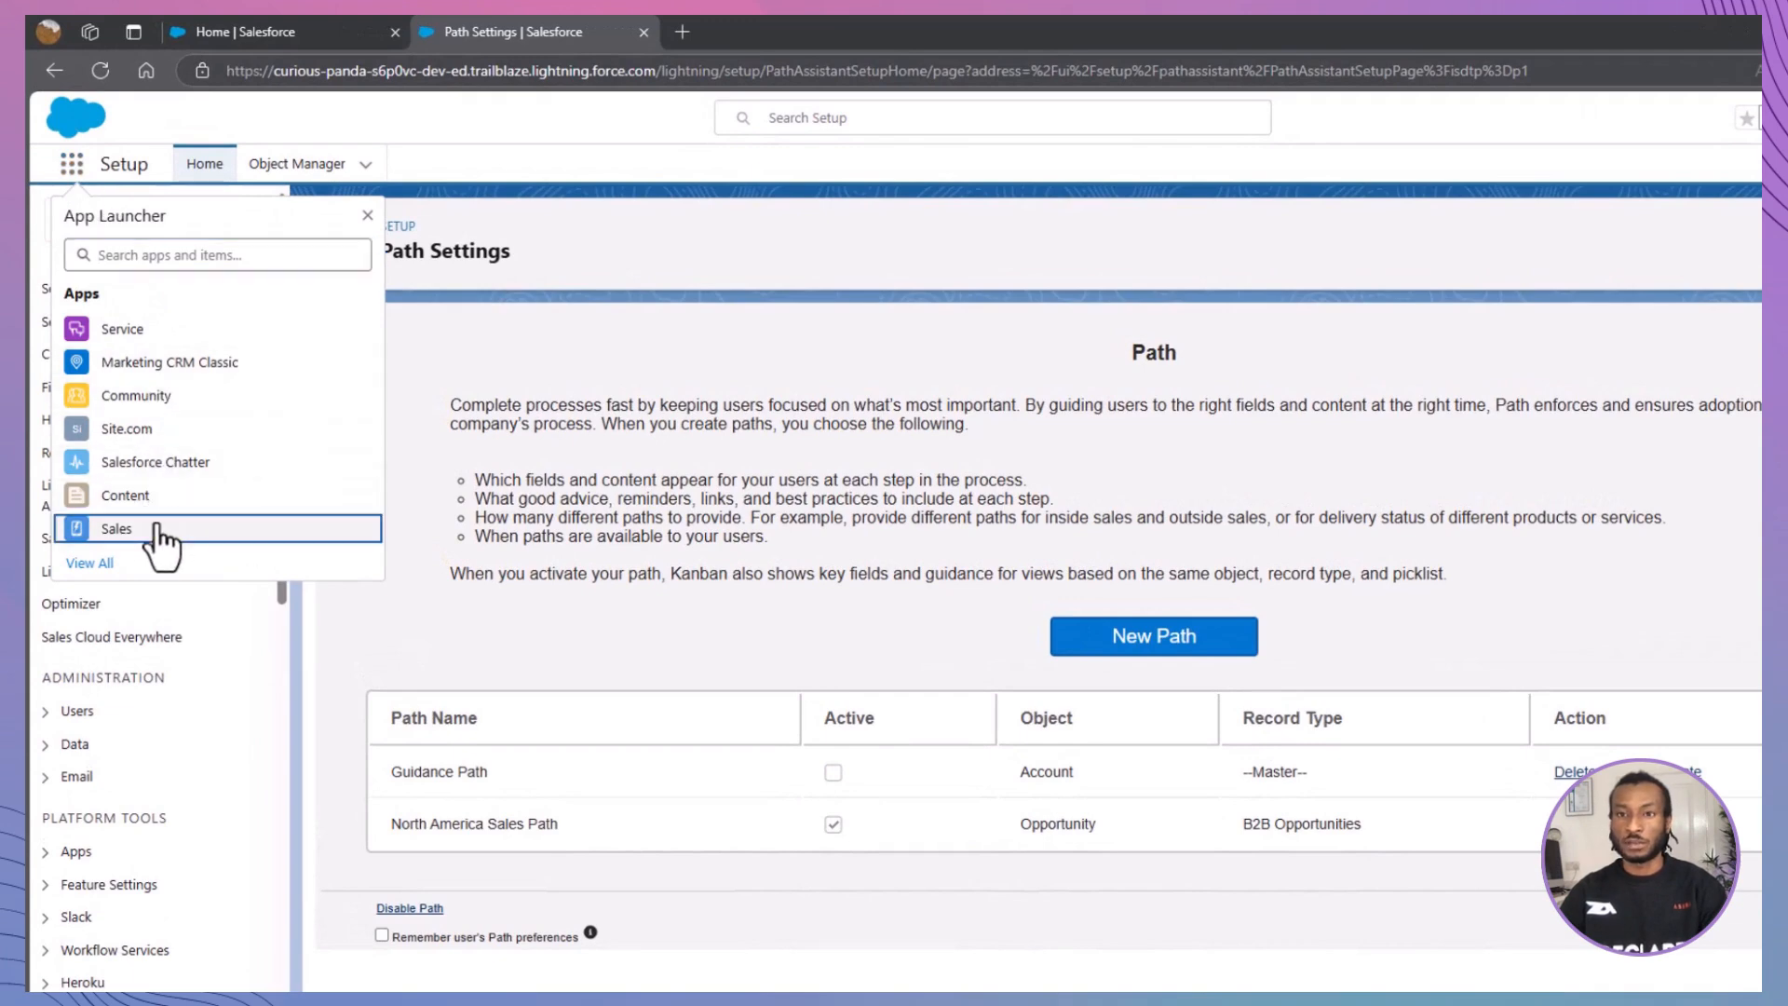
left_click(158, 533)
left_click(294, 168)
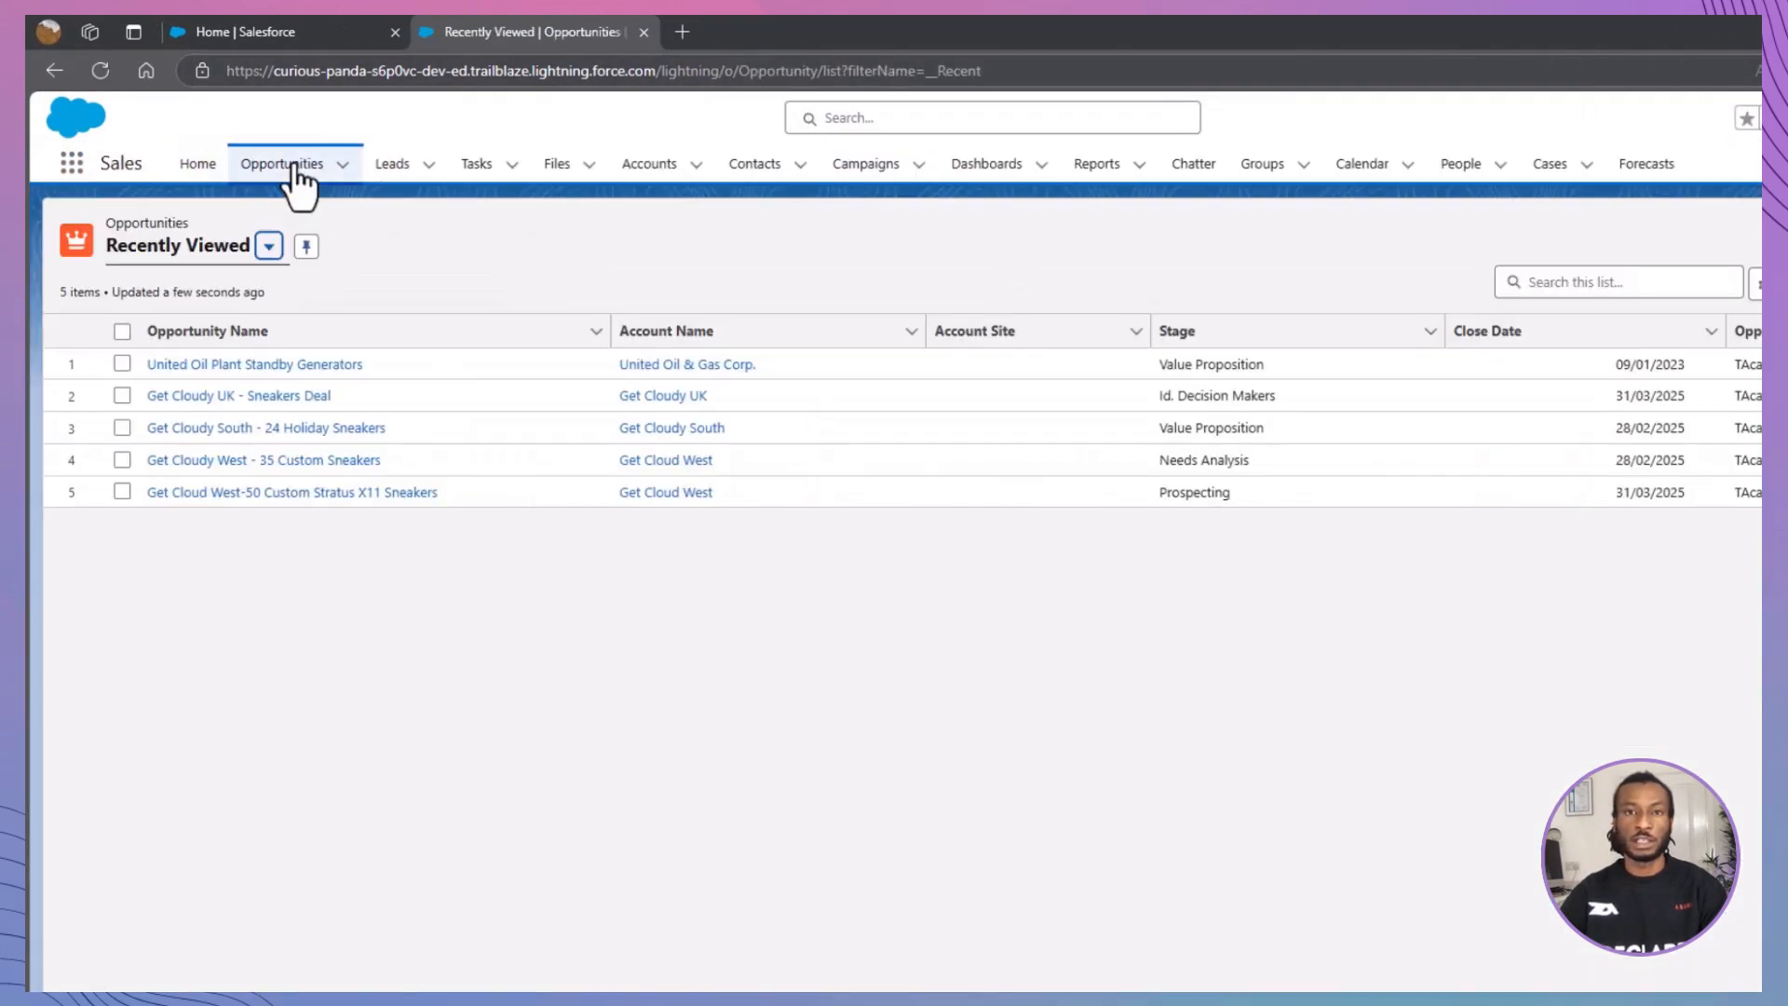
left_click(269, 246)
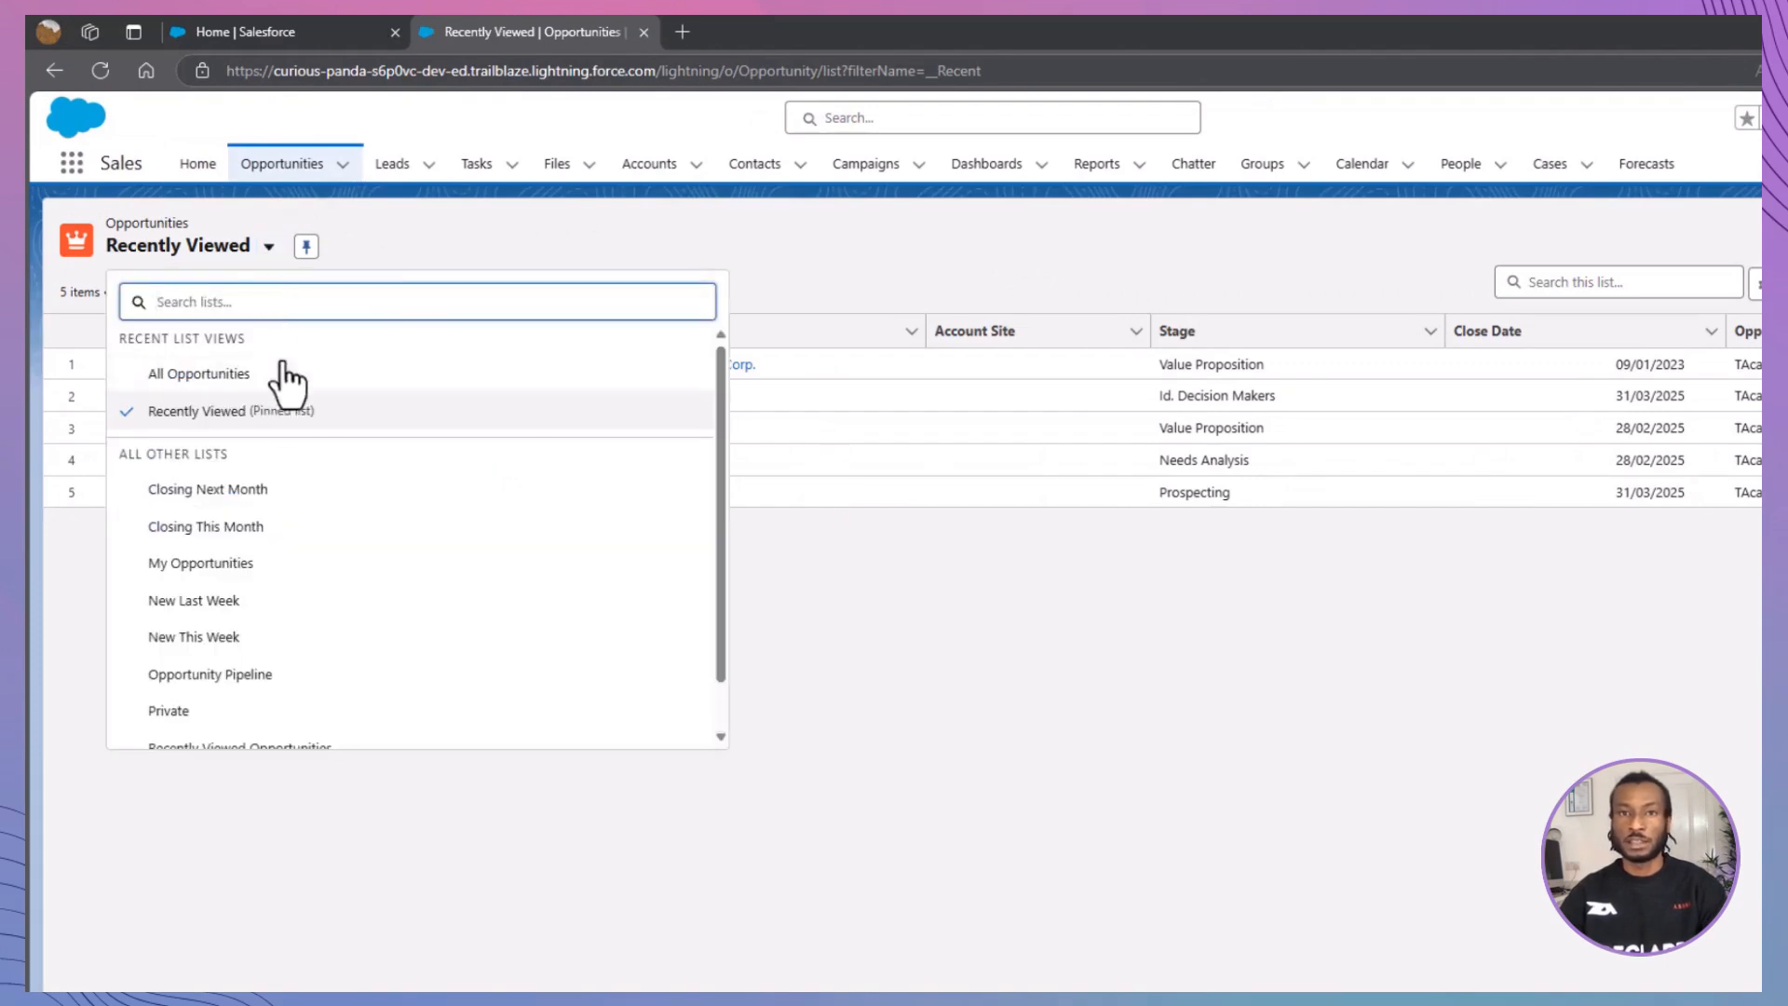
left_click(295, 560)
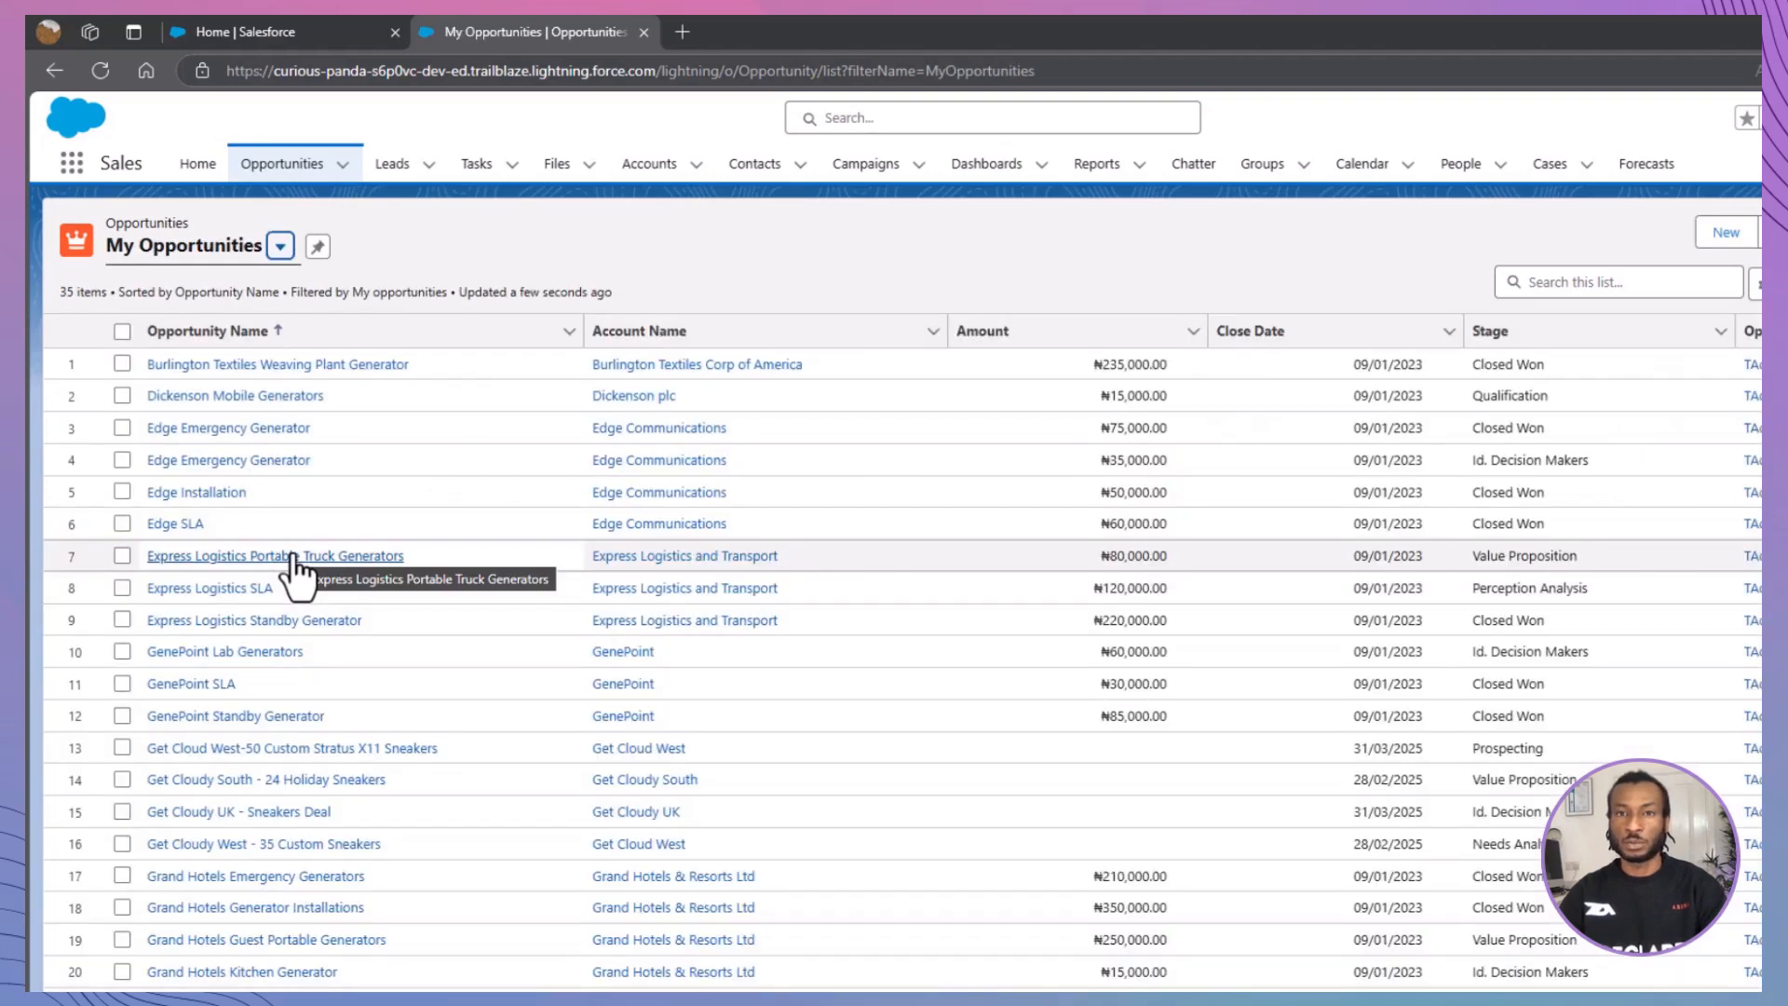
scroll(293, 557, "down", 2)
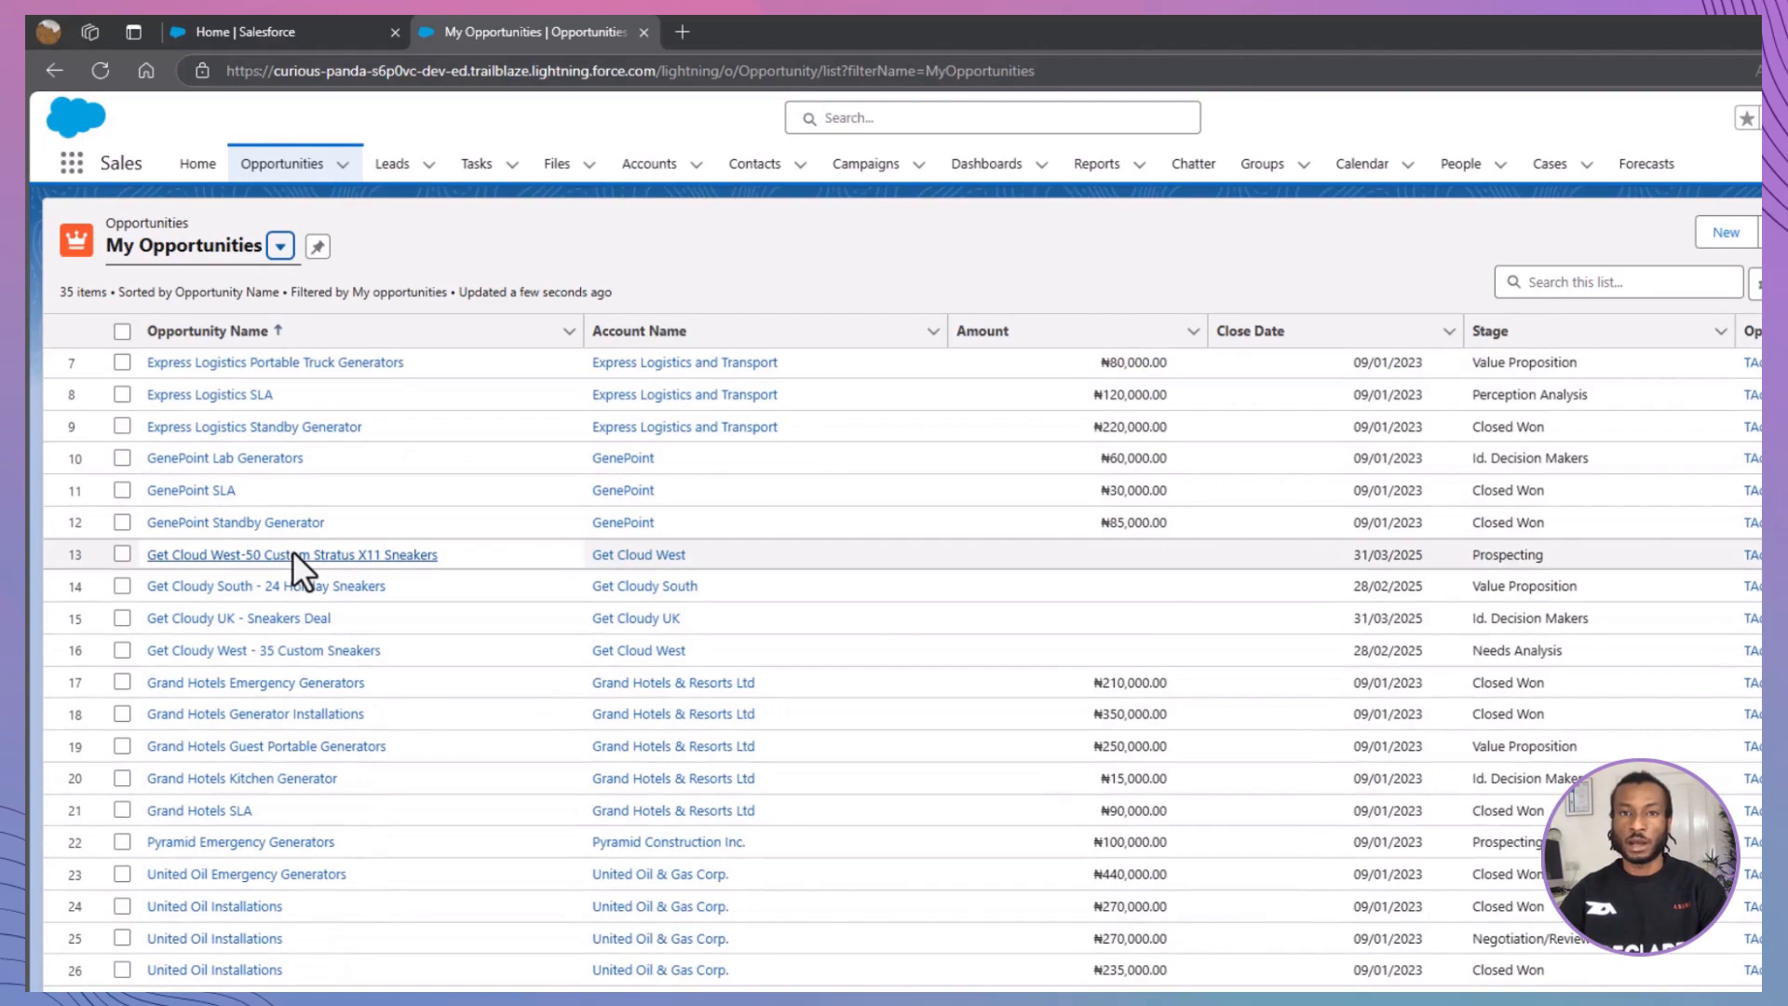
scroll(292, 559, "down", 2)
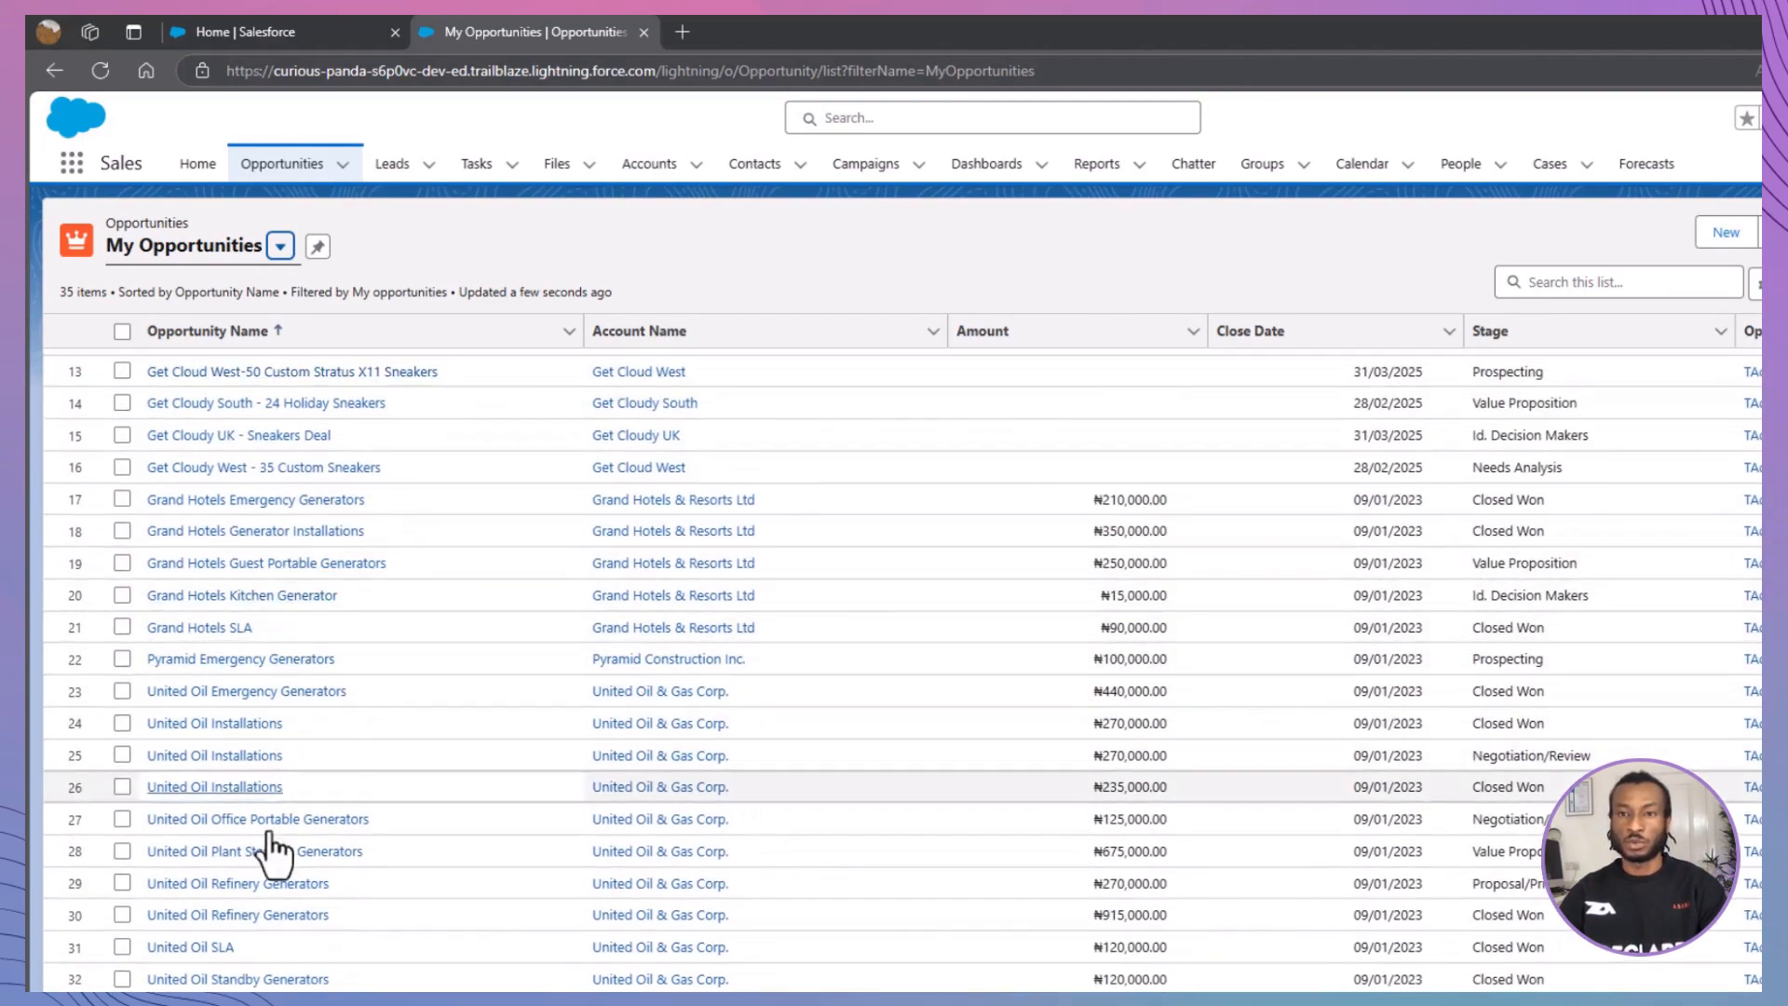
left_click(266, 820)
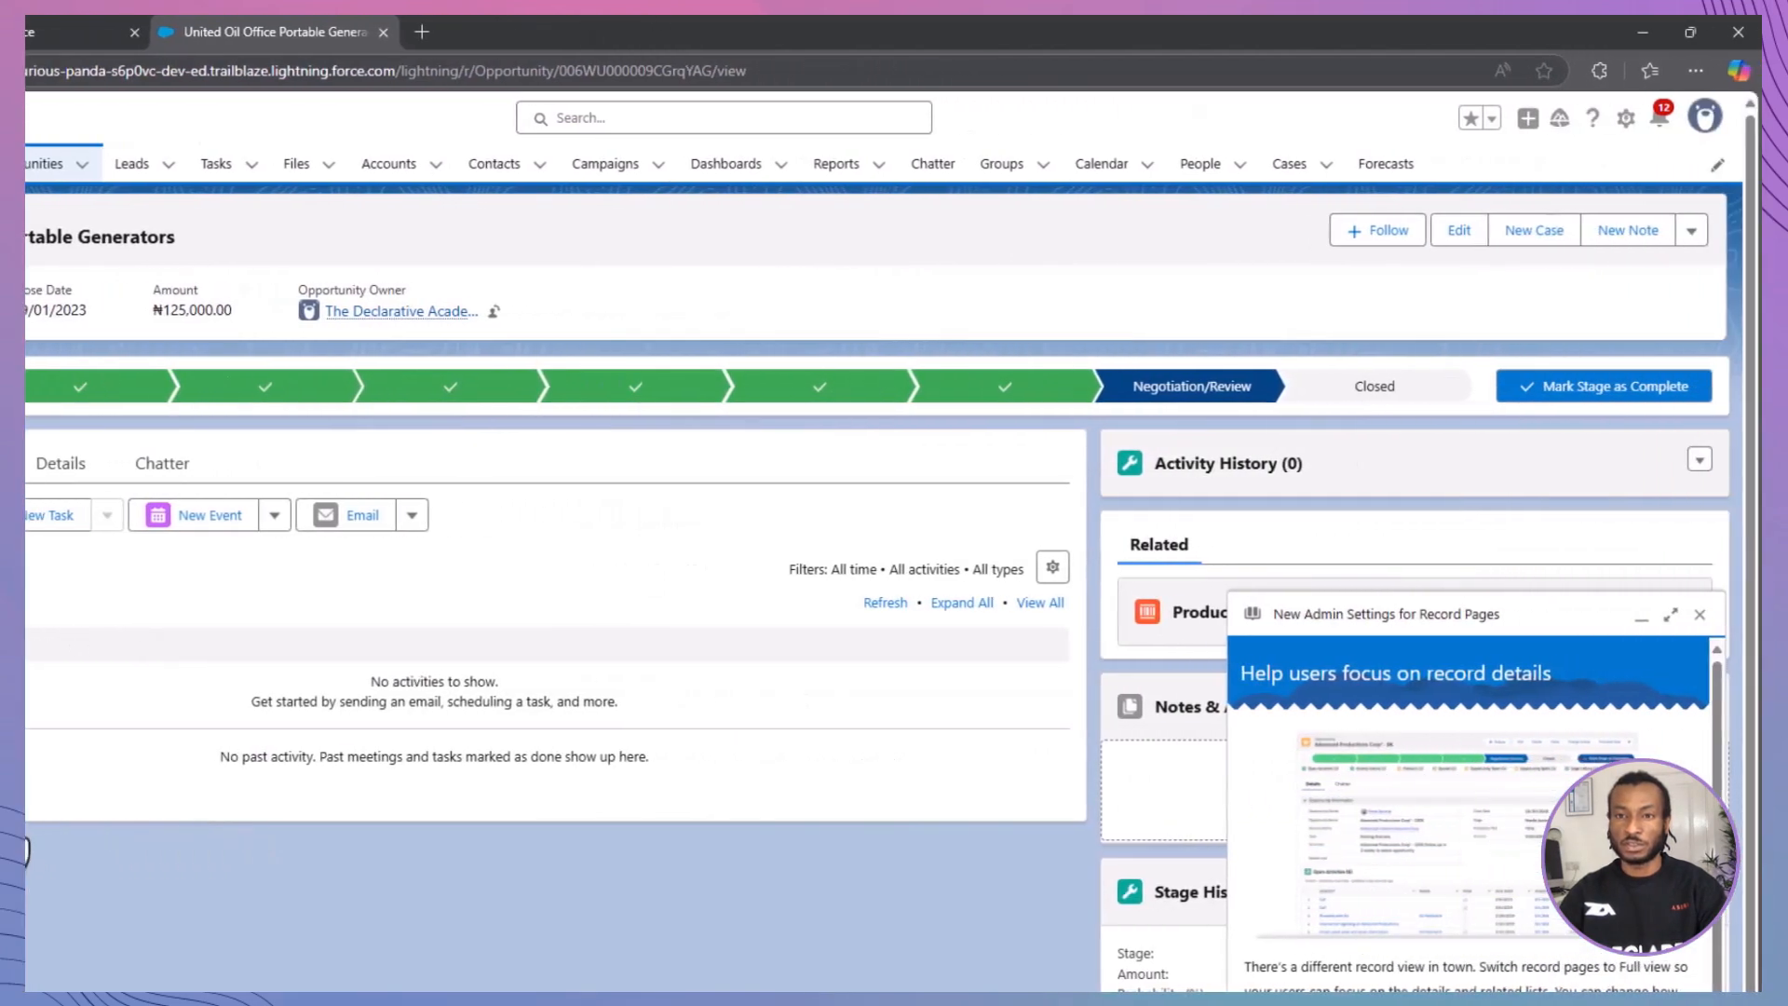
Step: Change the record type of the United Oil Office Portable Generators opportunity to B2B Opportunities and save the record
left_click(1691, 232)
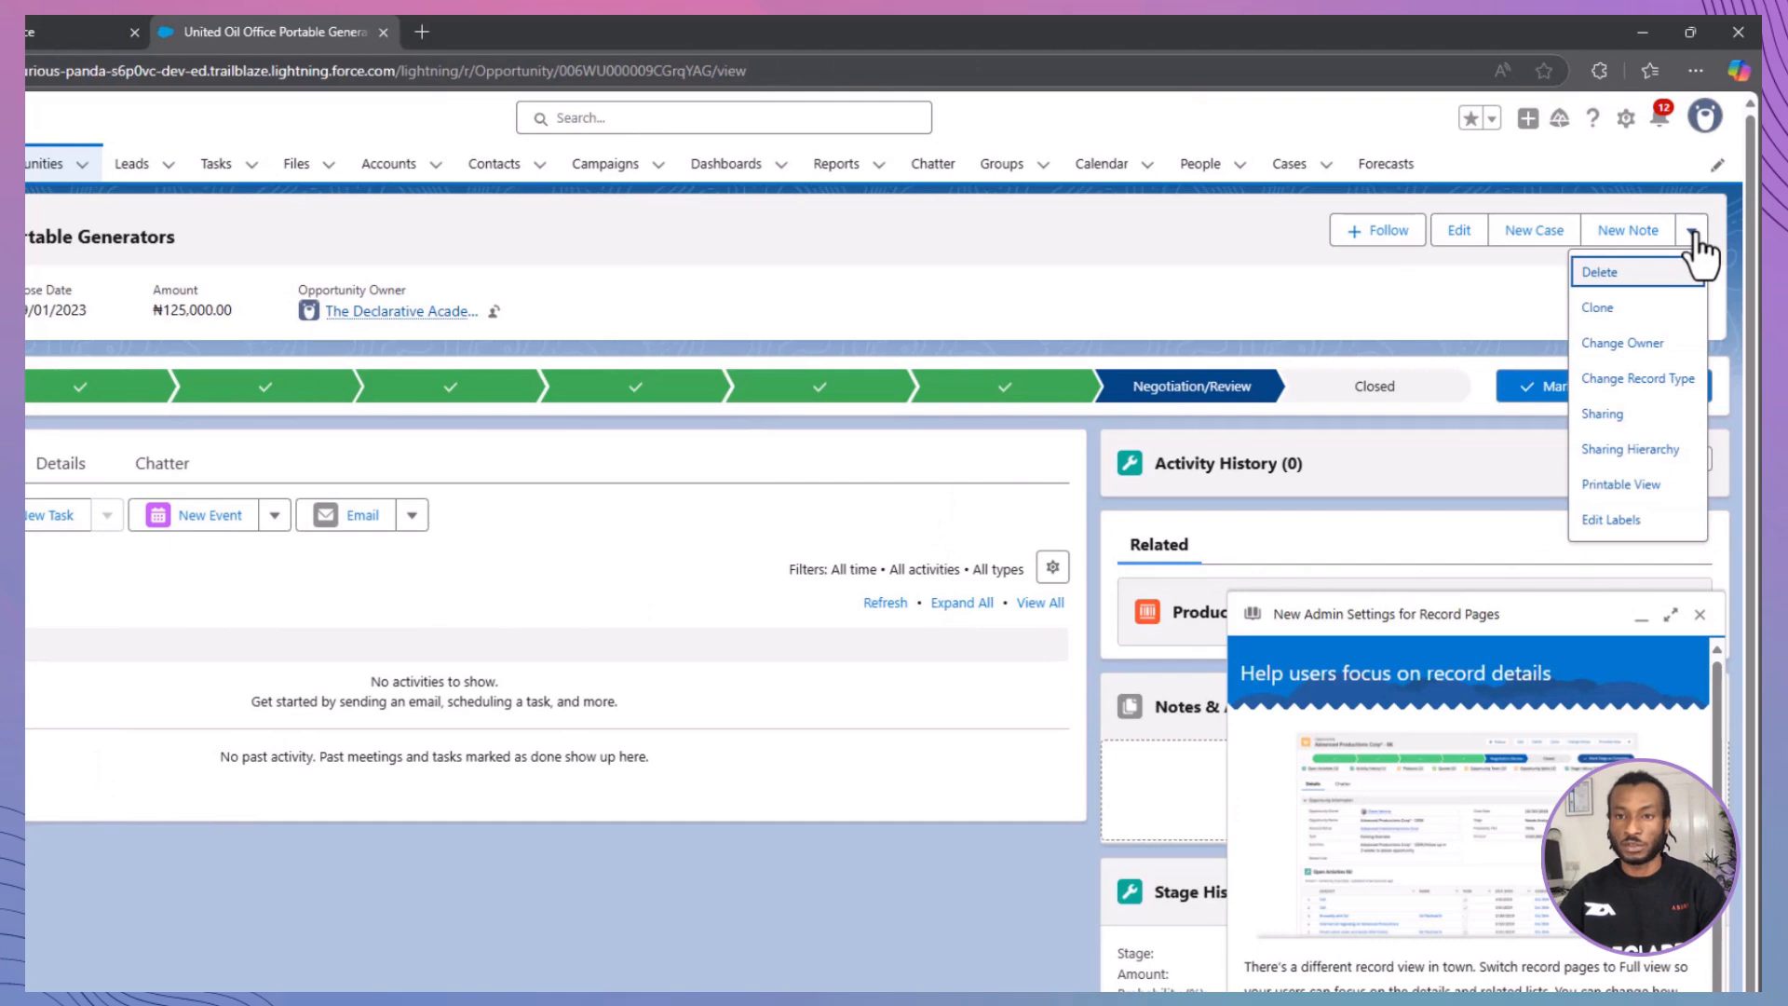
left_click(1644, 387)
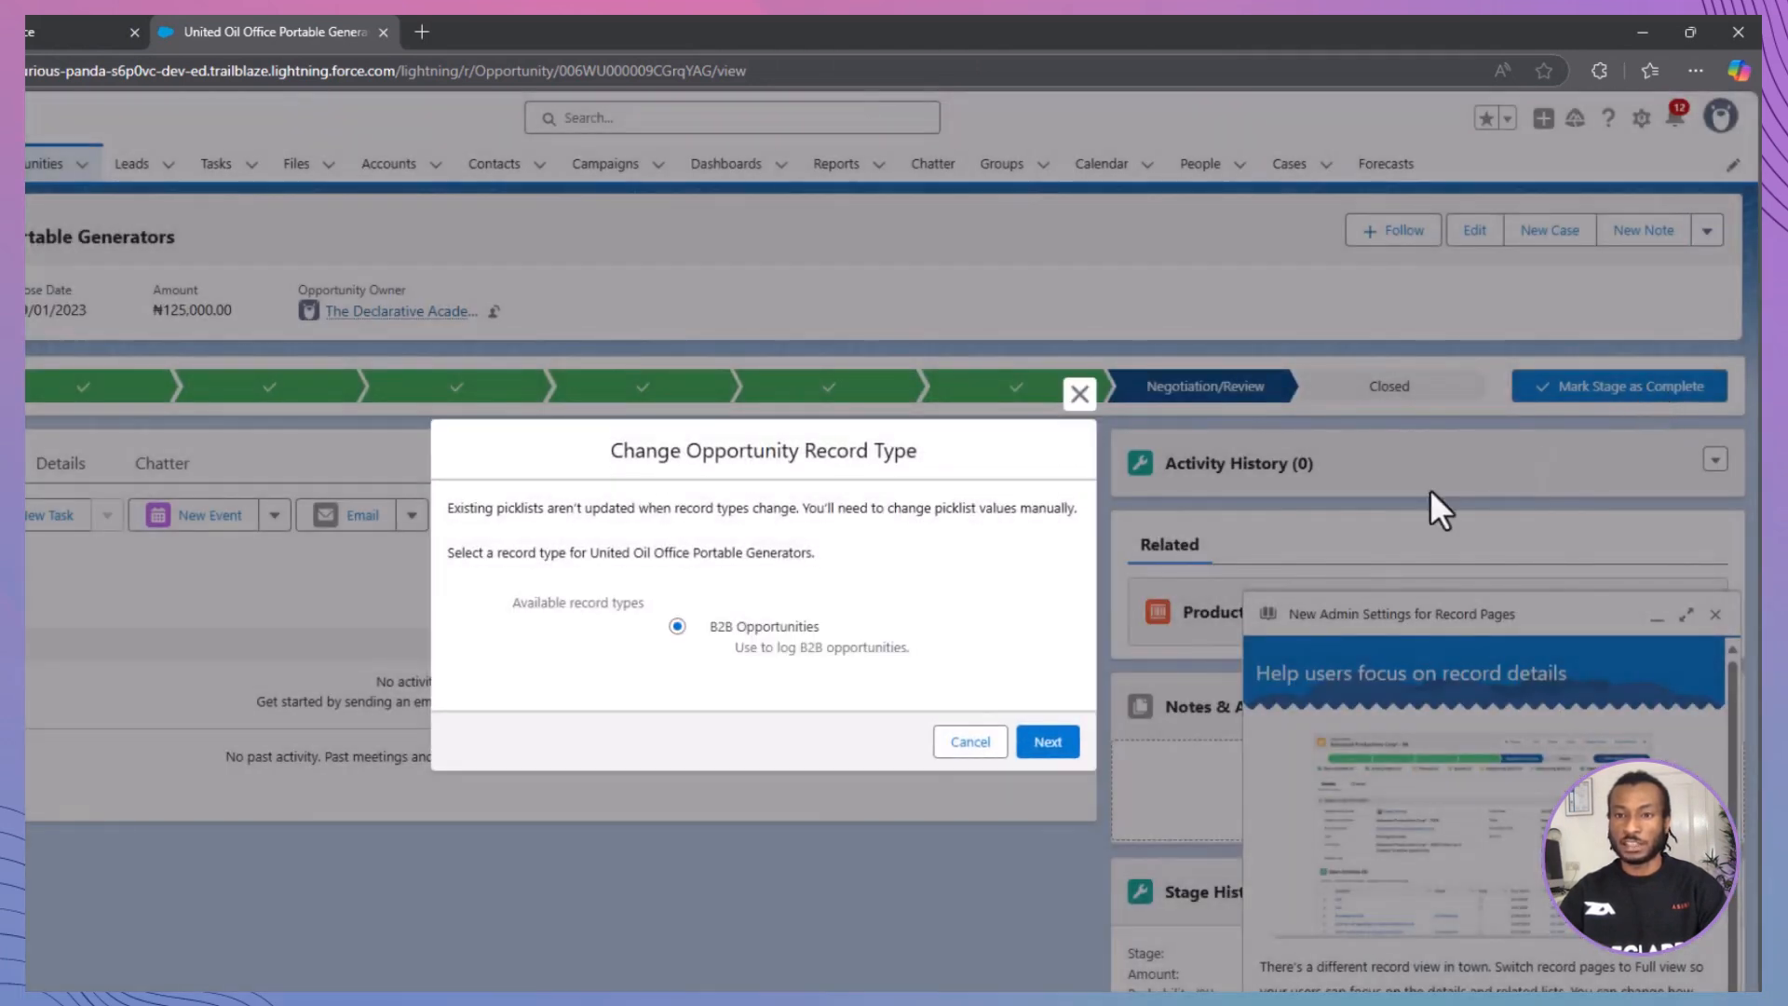
left_click(1048, 741)
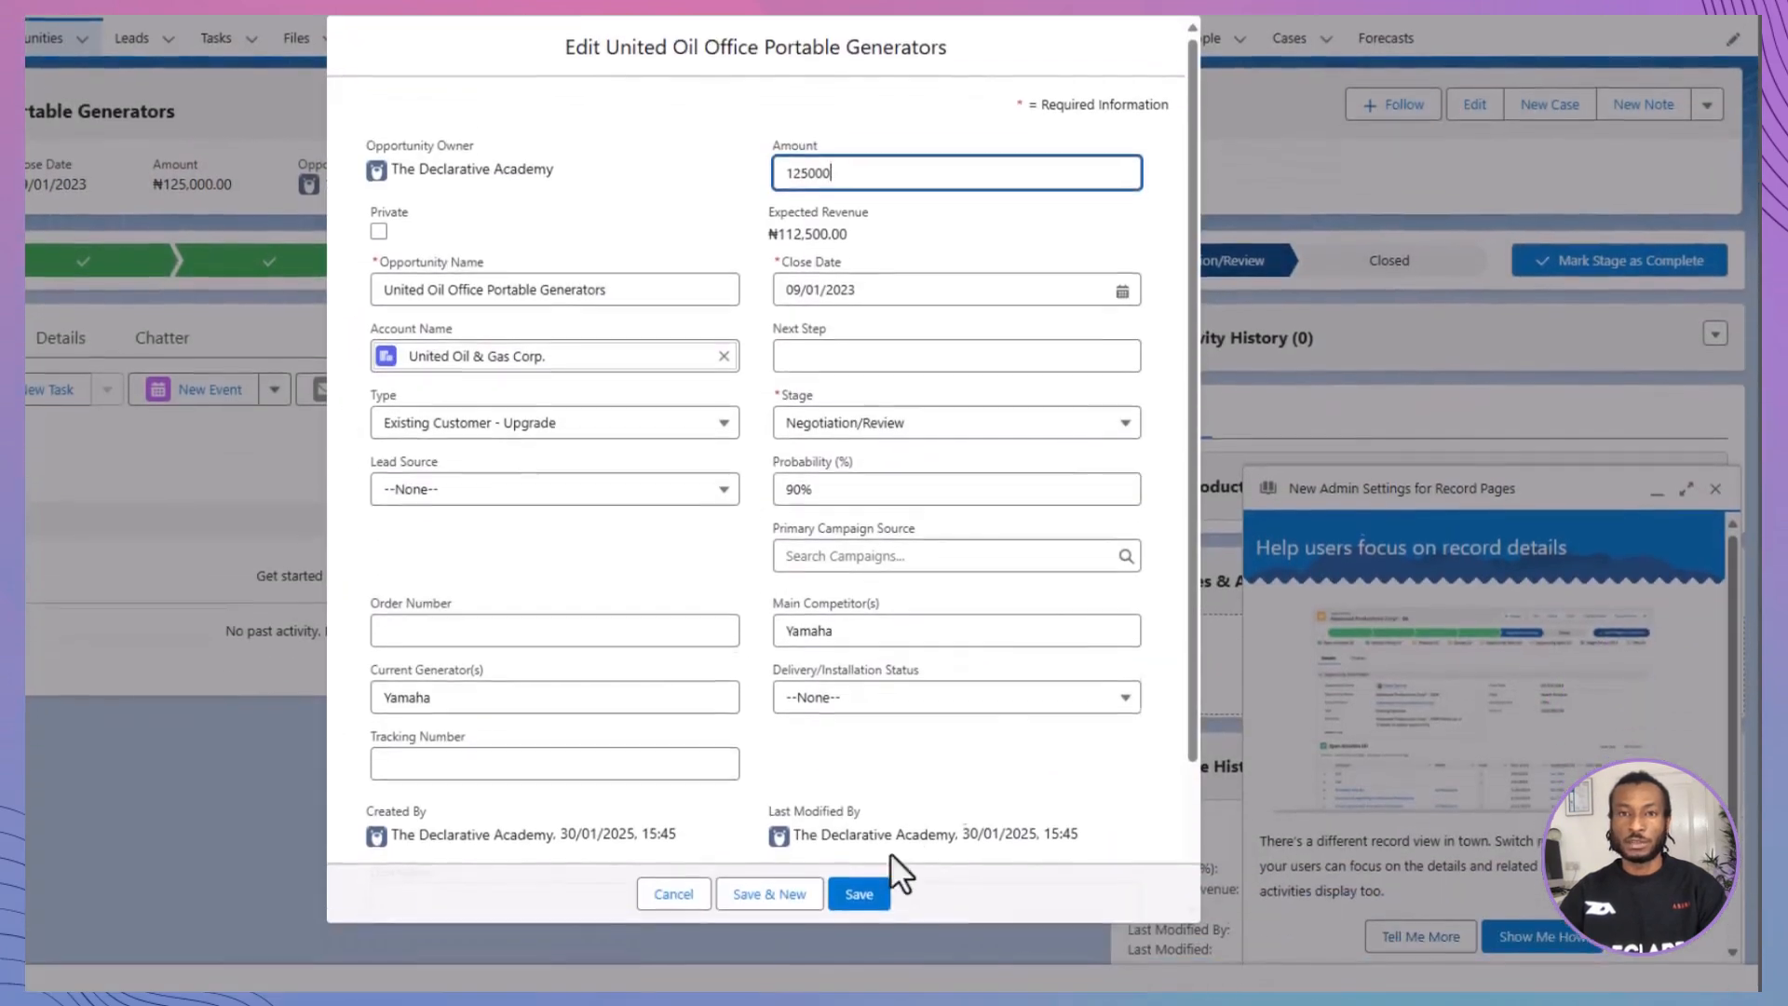
left_click(859, 873)
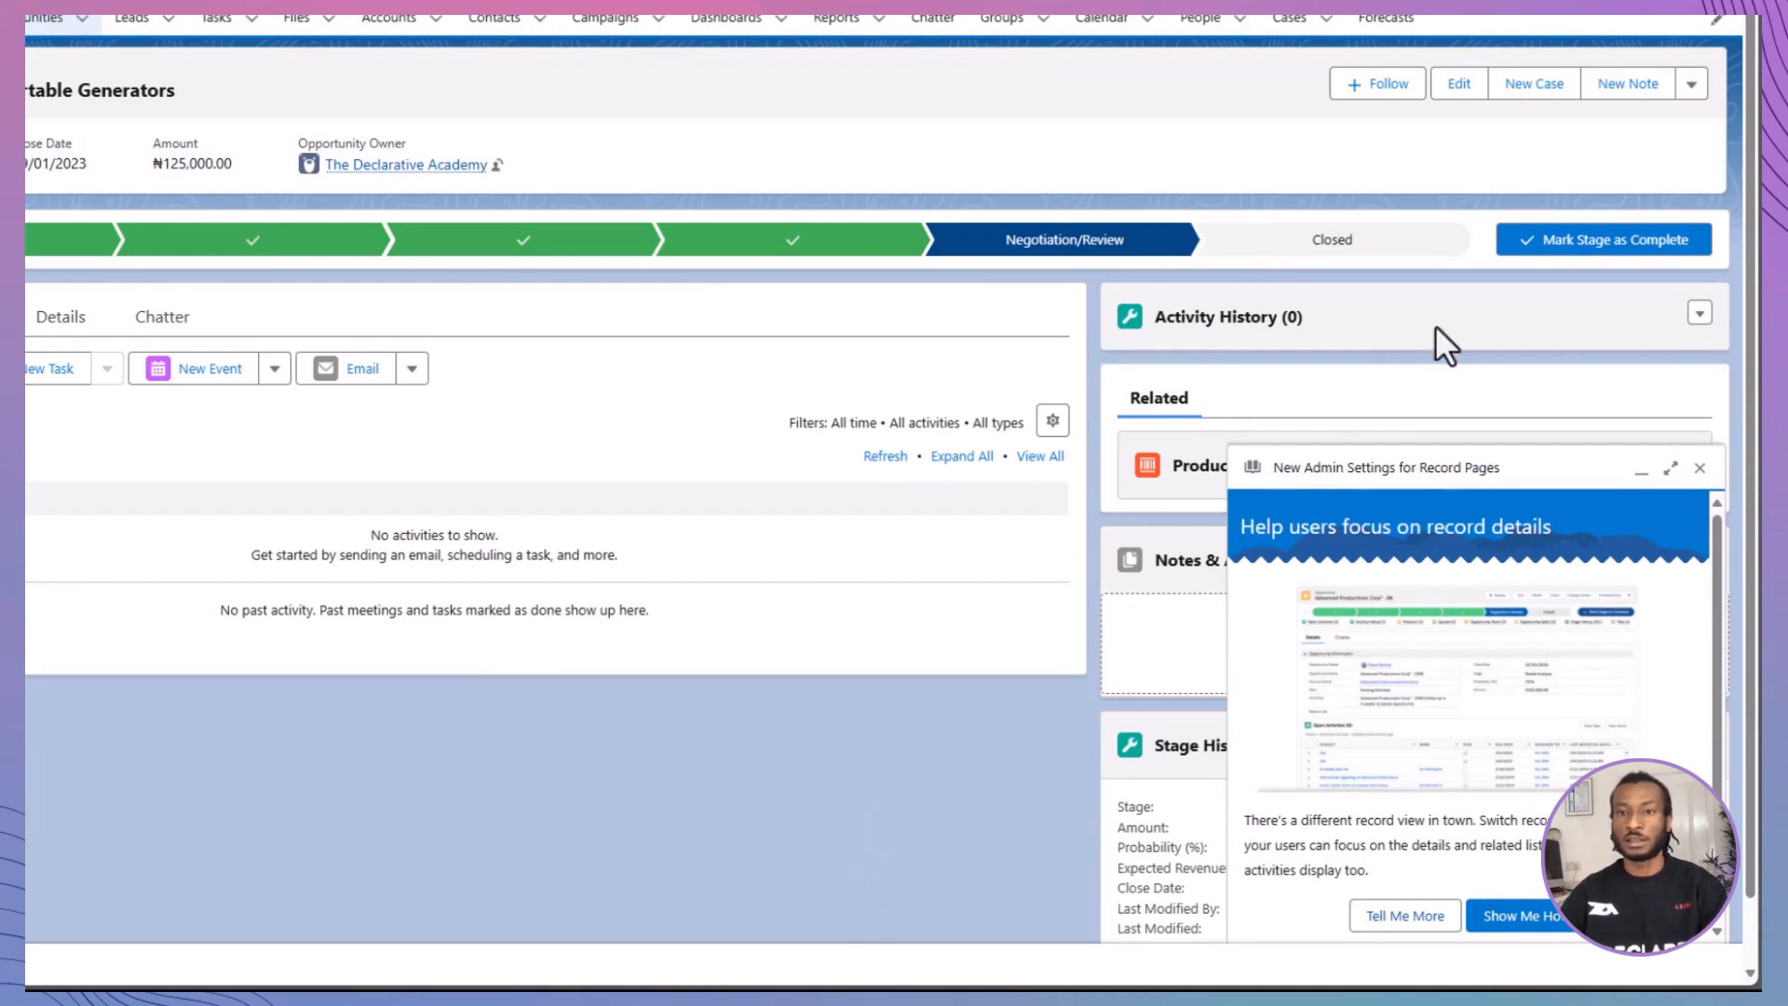
Step: Mark the opportunity's Negotiation/Review stage as complete and close the opportunity as Closed Won
left_click(1535, 244)
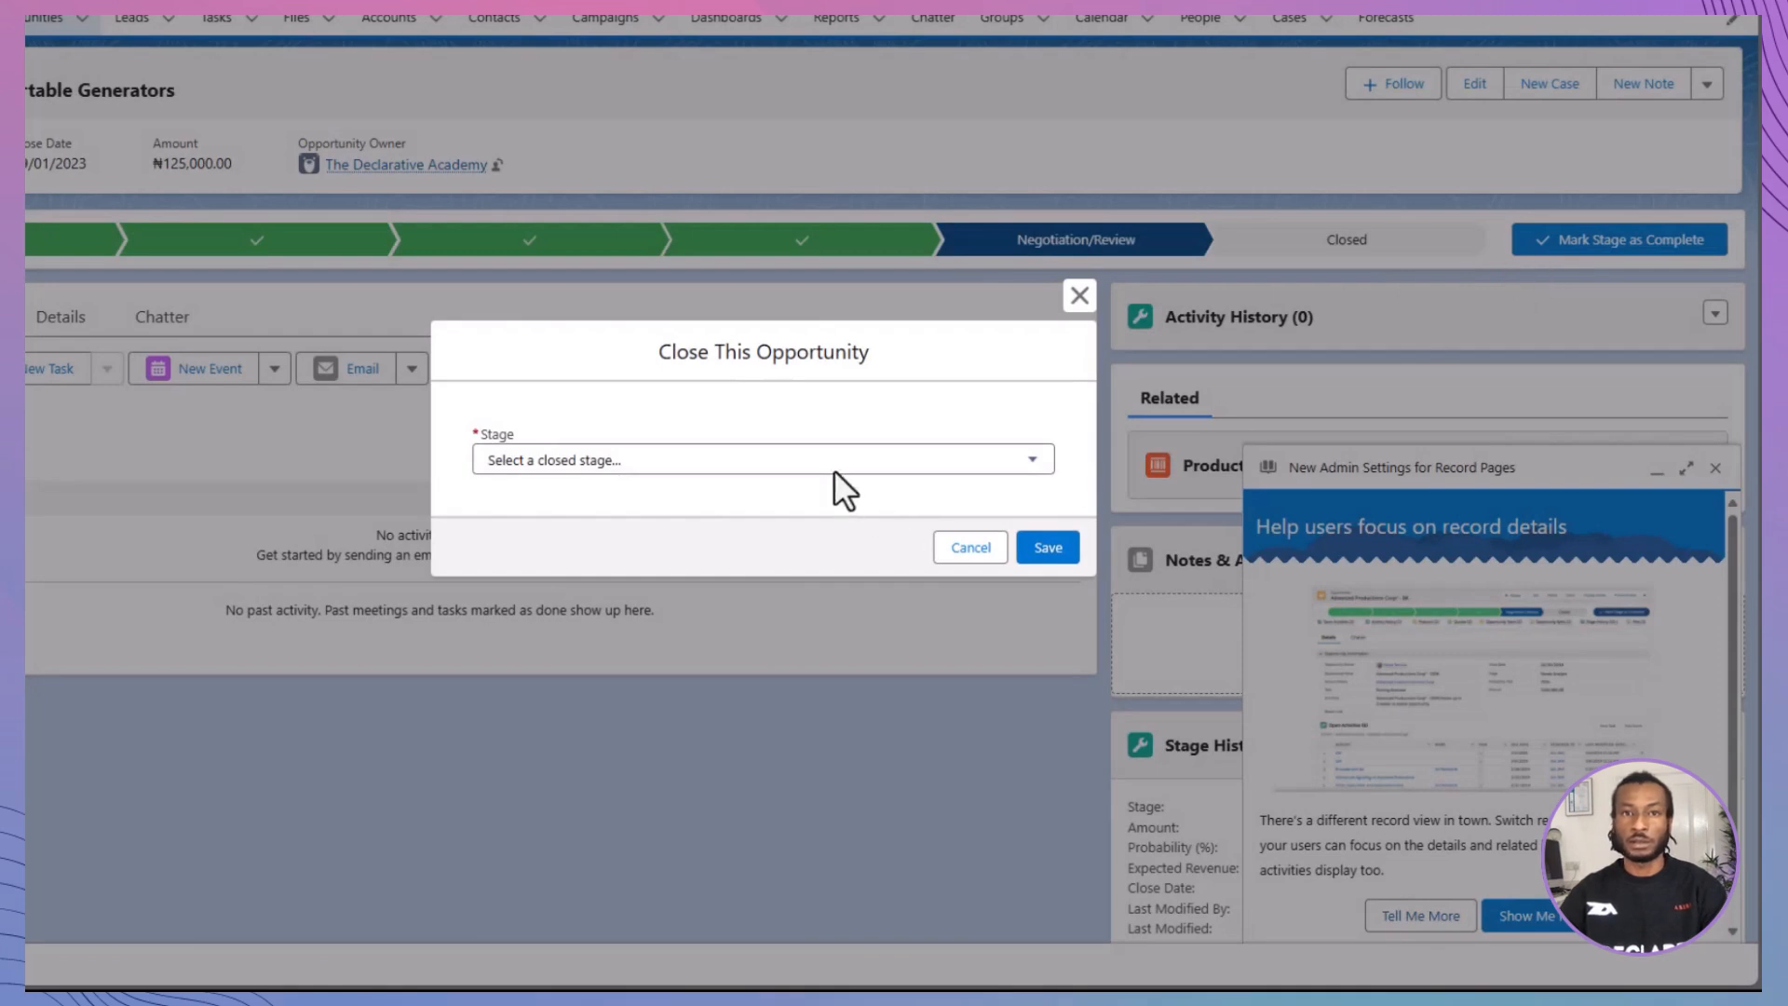
left_click(827, 456)
left_click(831, 514)
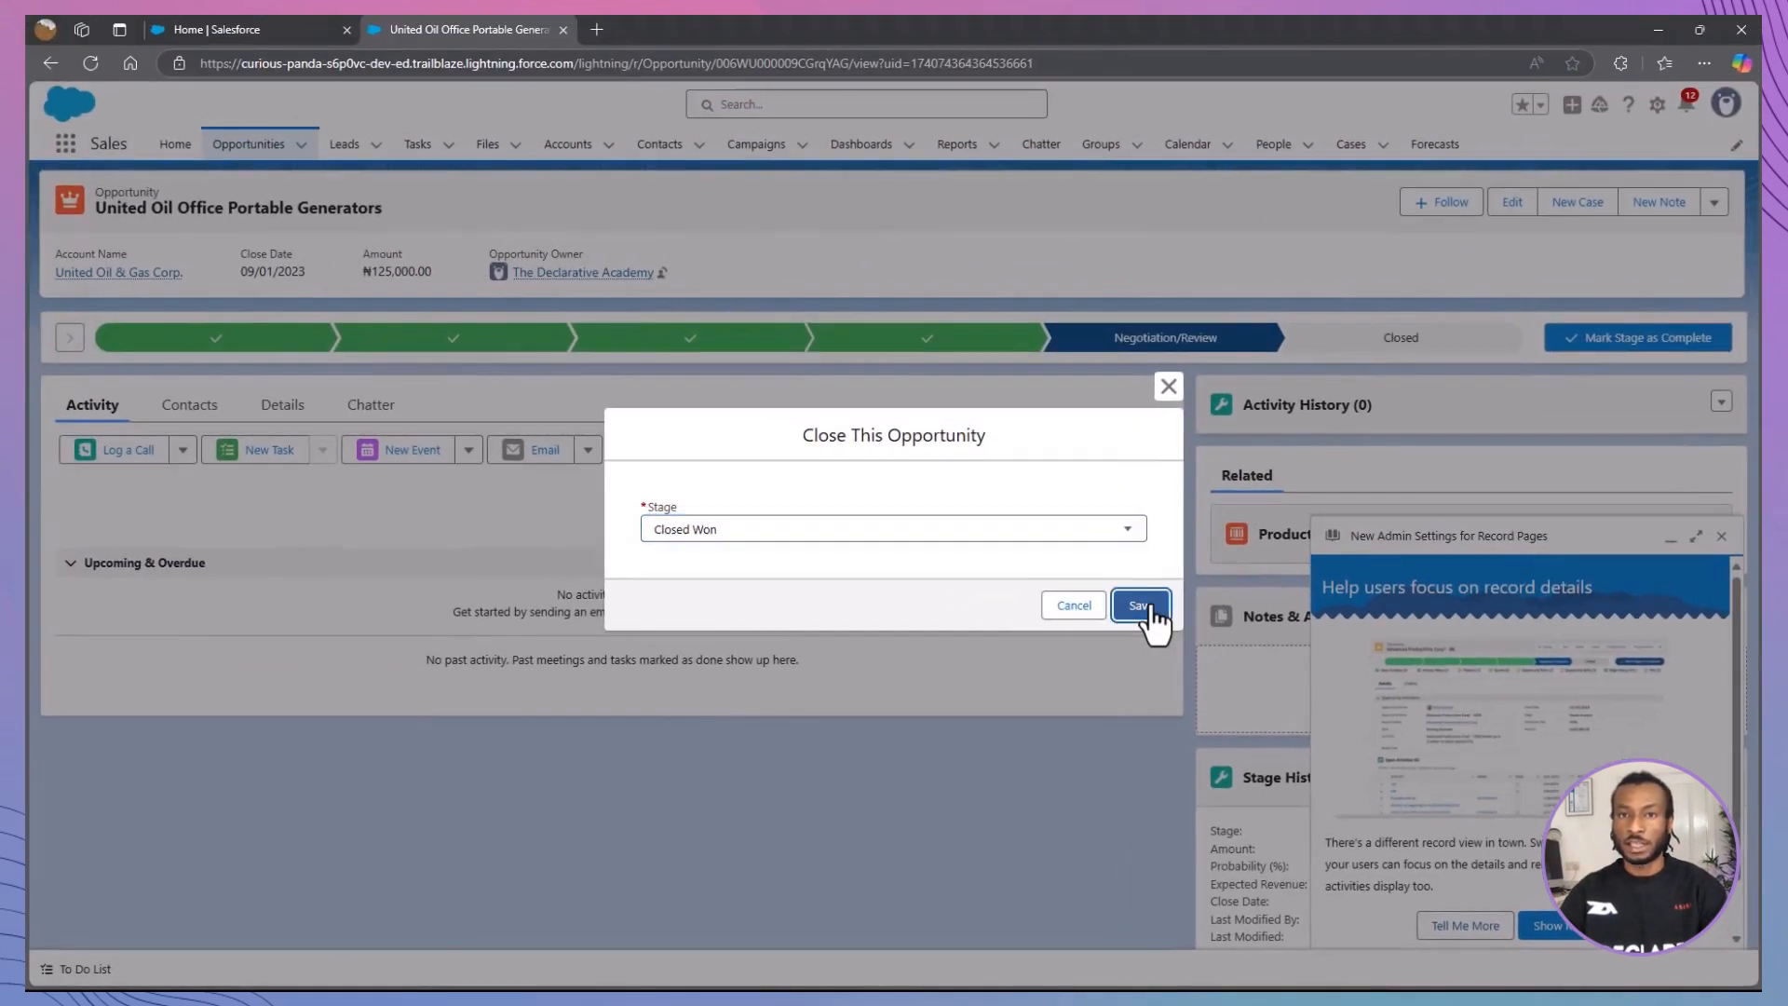
left_click(1047, 548)
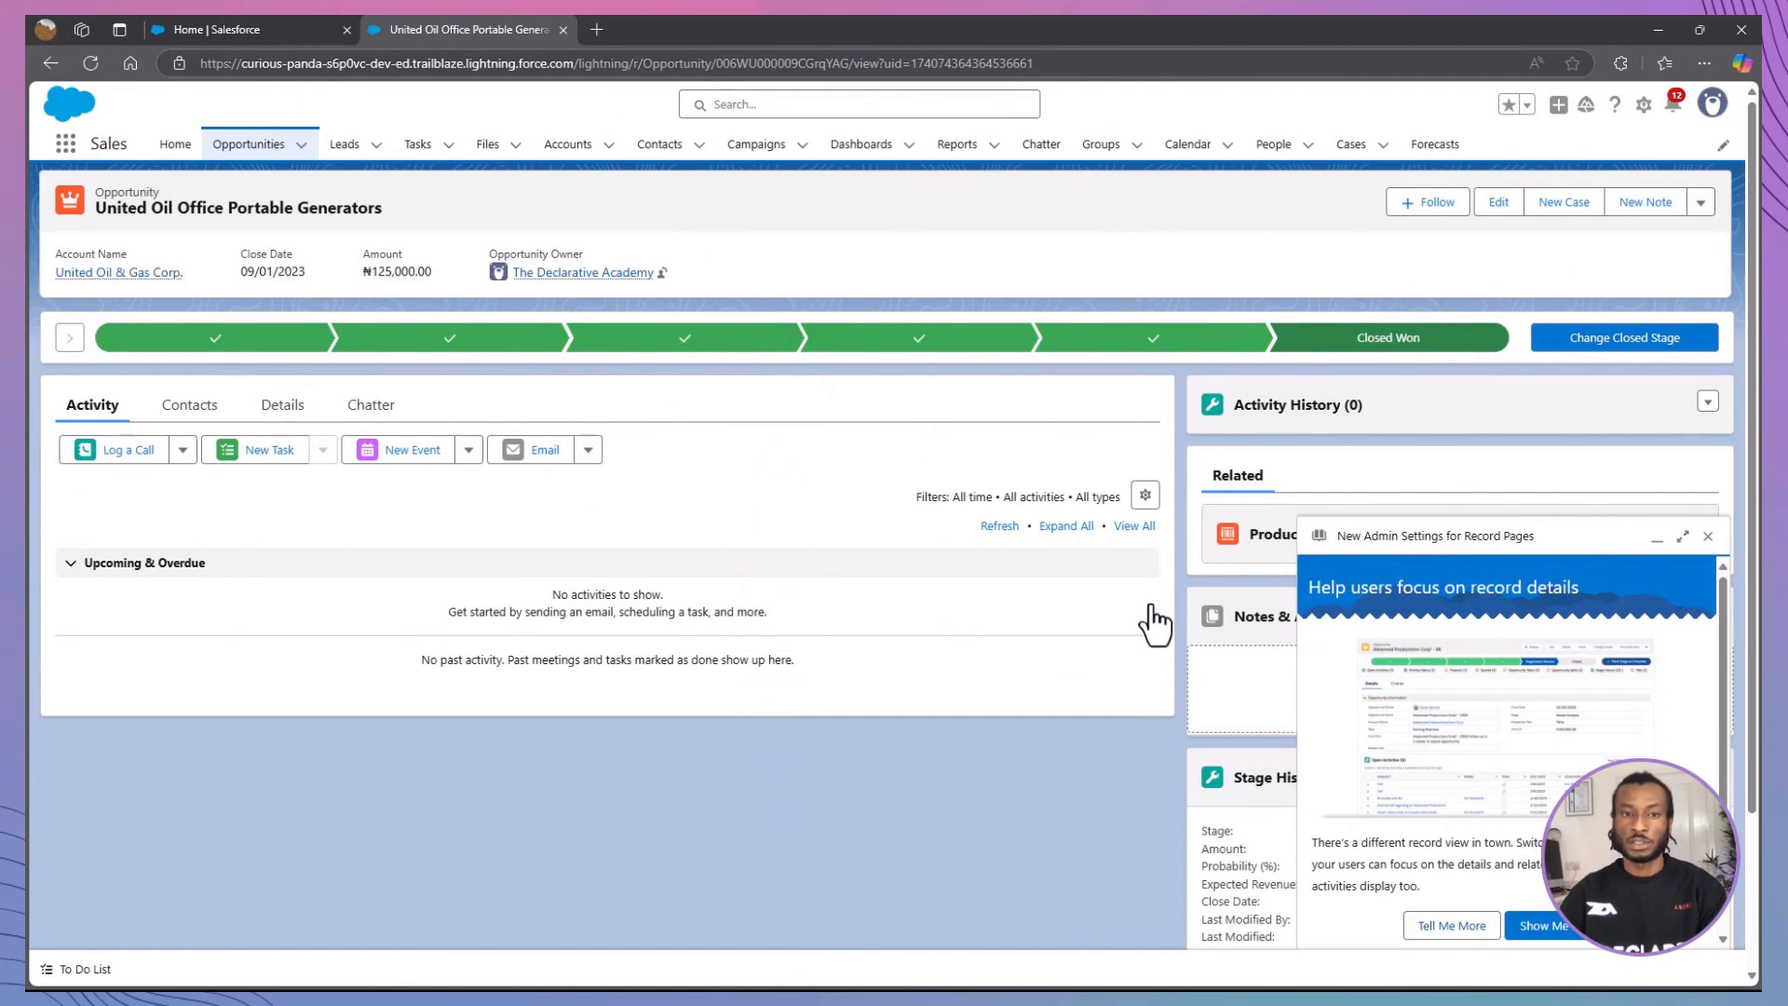
Step: Dismiss the record page settings prompt, and switch to Trailhead to verify the Customize Opportunity Stages step
left_click(1708, 536)
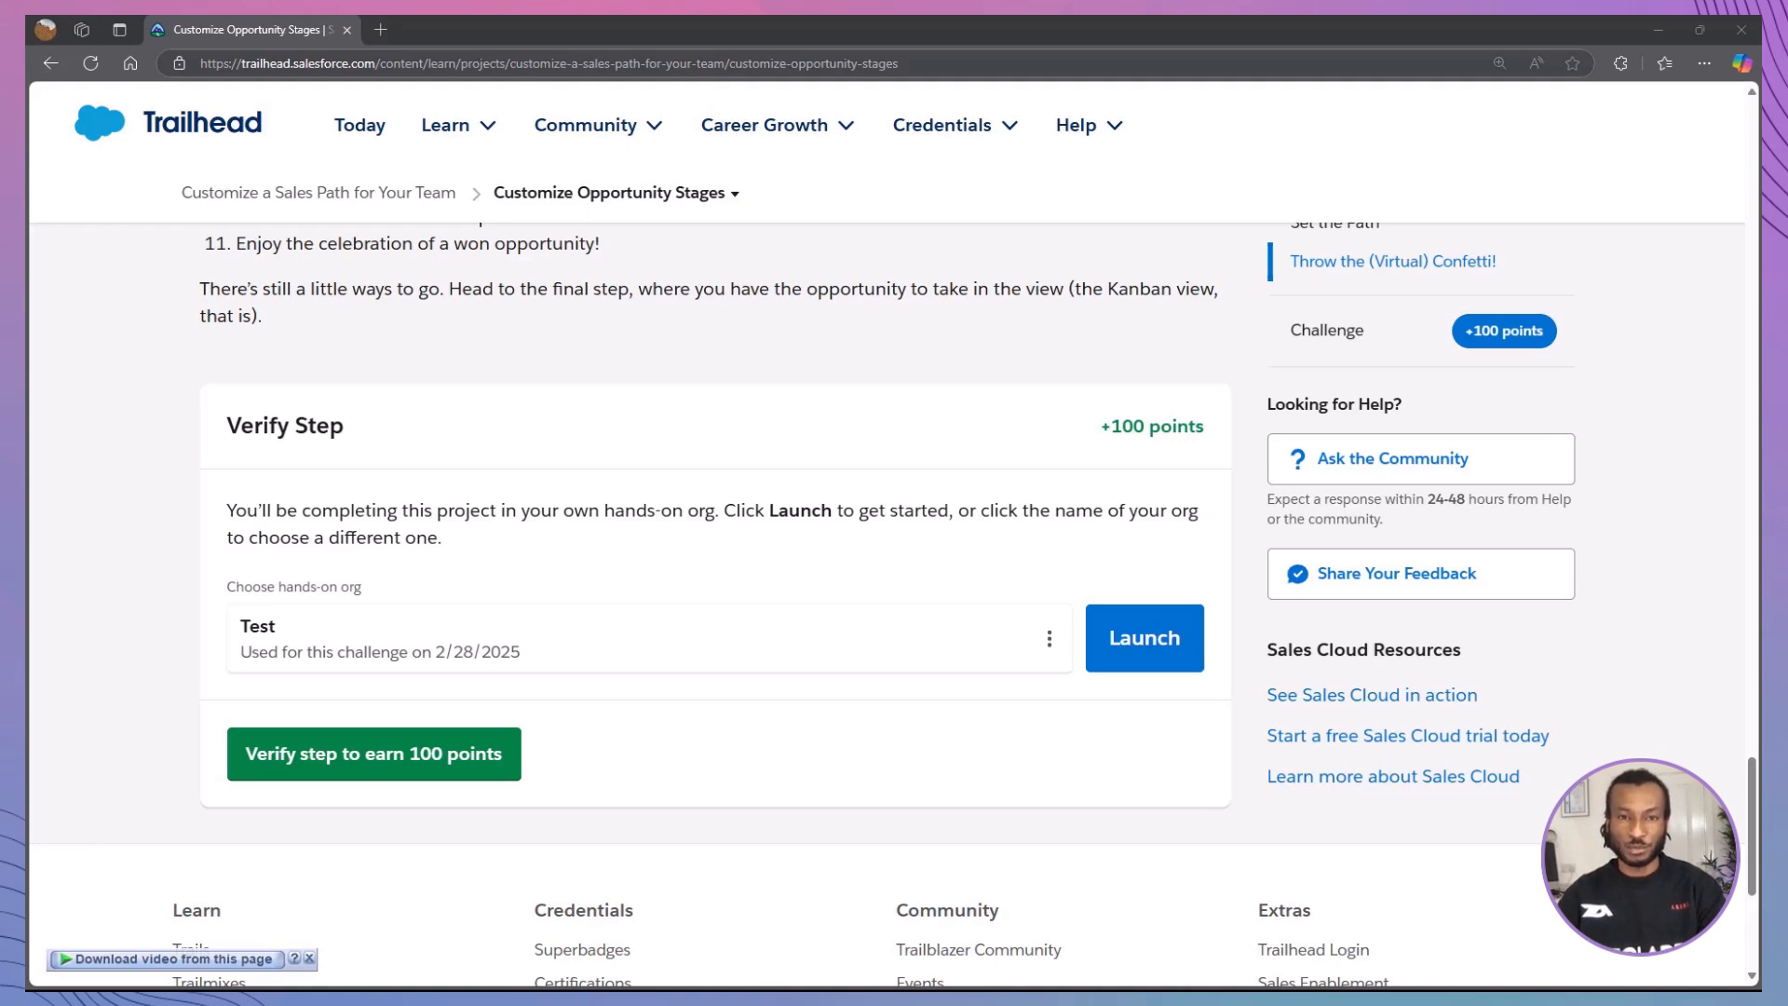
left_click(416, 774)
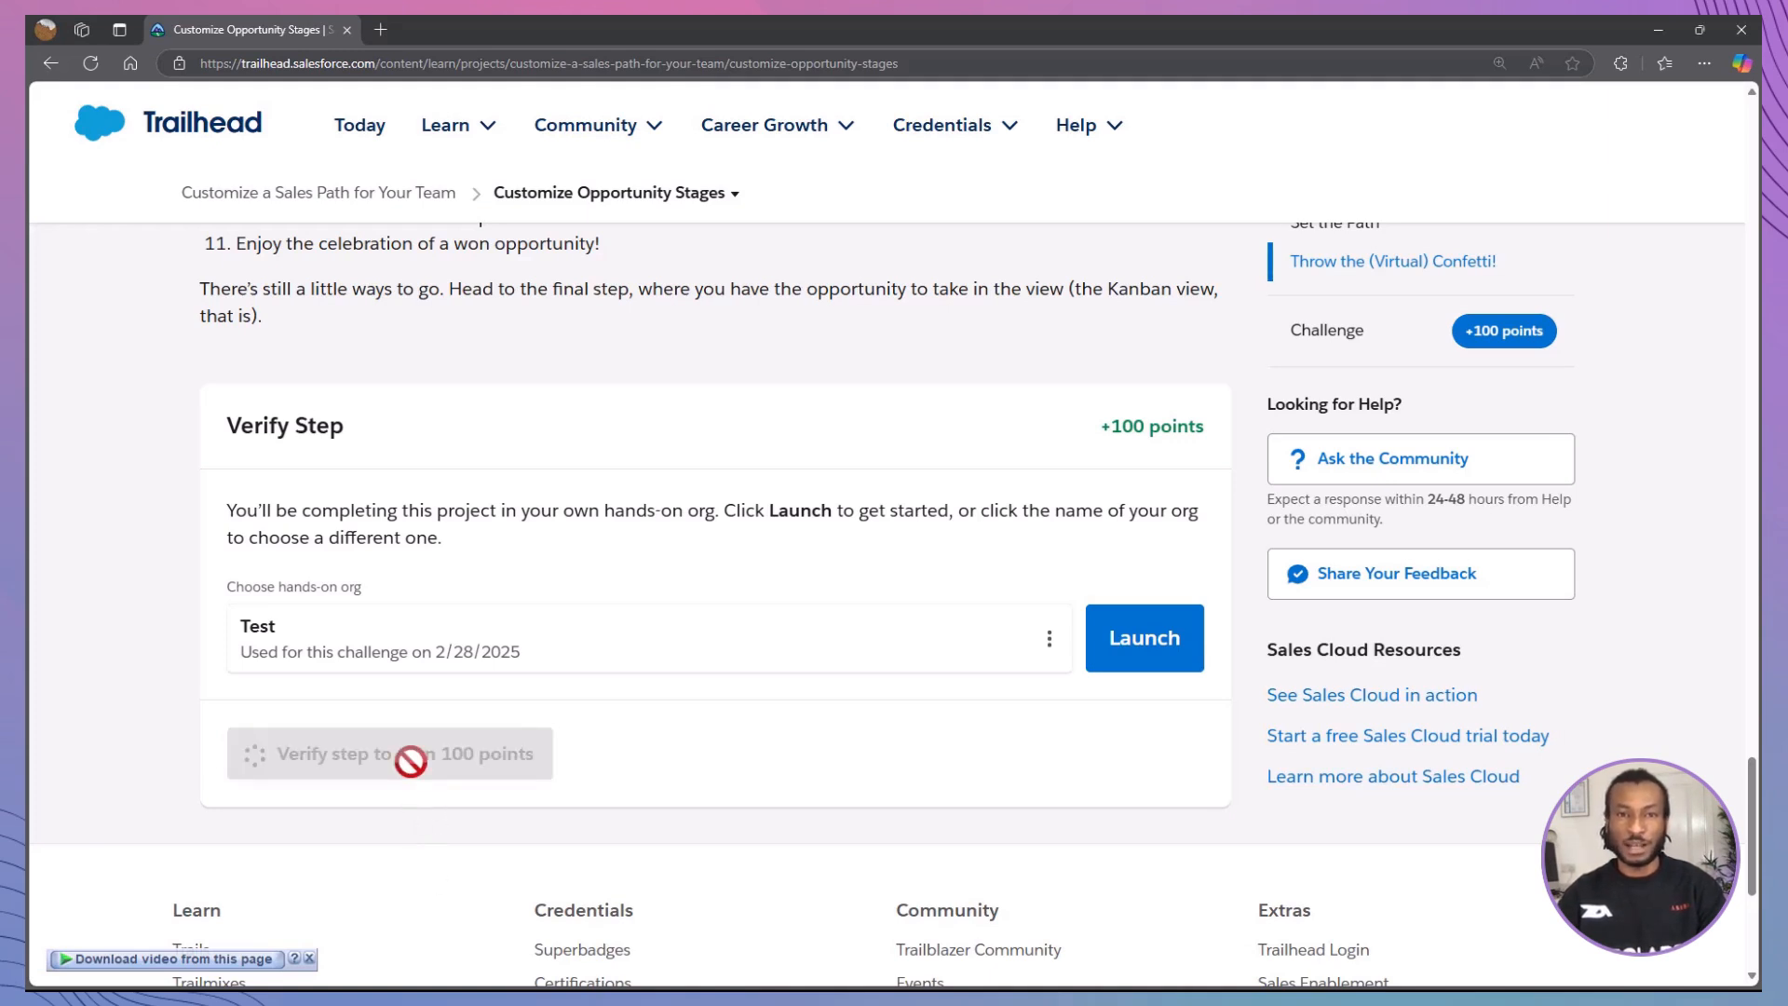